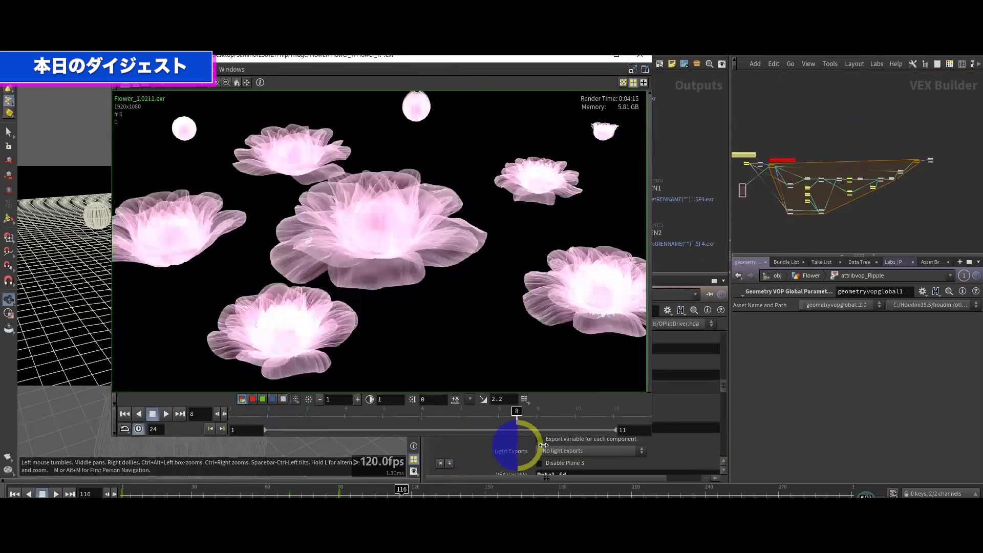
Step: Scrub through the Flower scene's ripple animation frames
left_click_drag(543, 444, 452, 450)
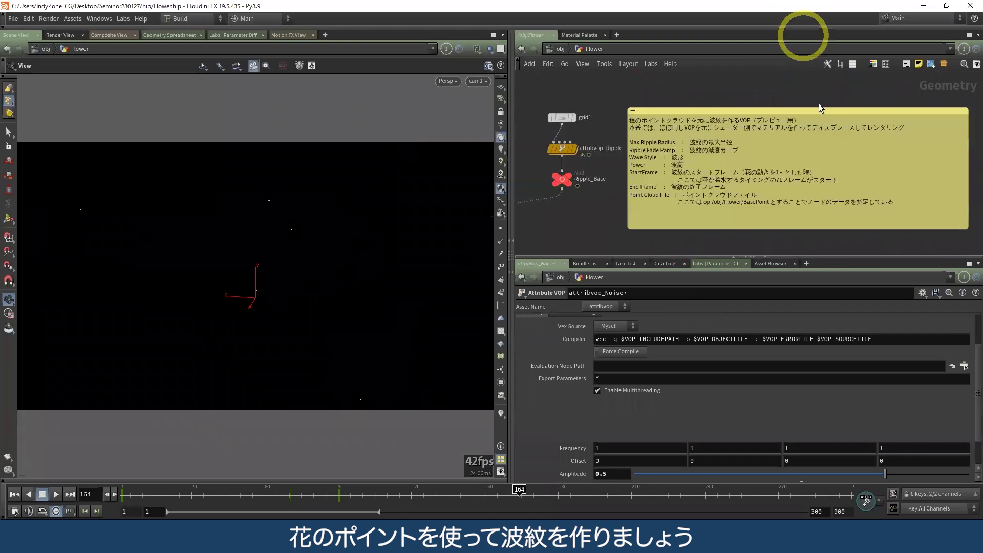
Step: Show the Ripple_Base output in the viewport and pan the network toward the Disp node
middle_click_drag(622, 210, 714, 187)
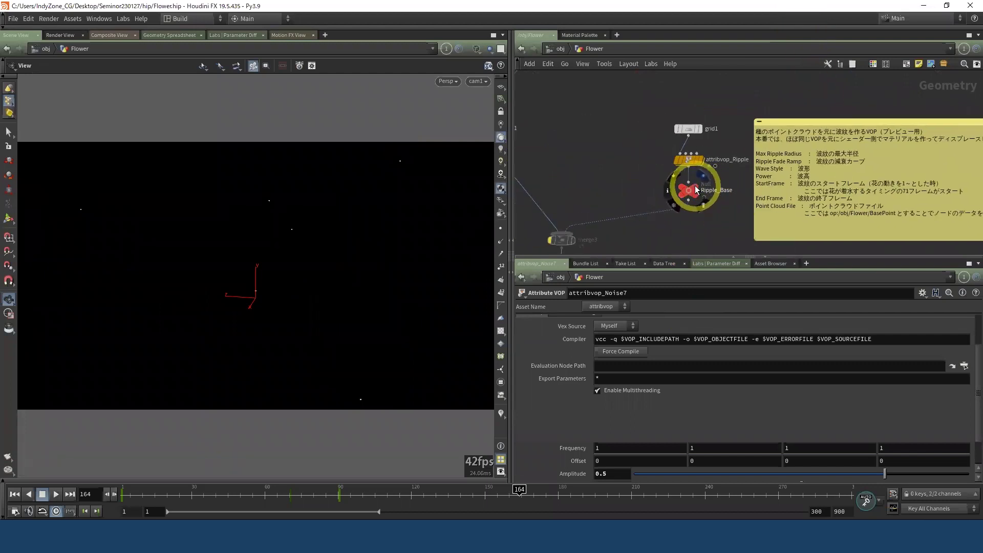
left_click(695, 185)
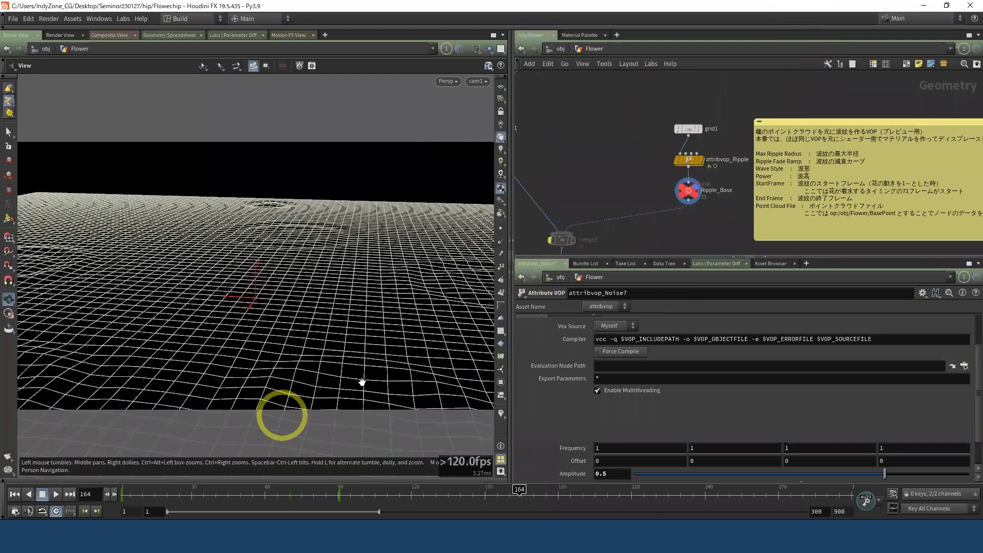
middle_click_drag(595, 187, 638, 171)
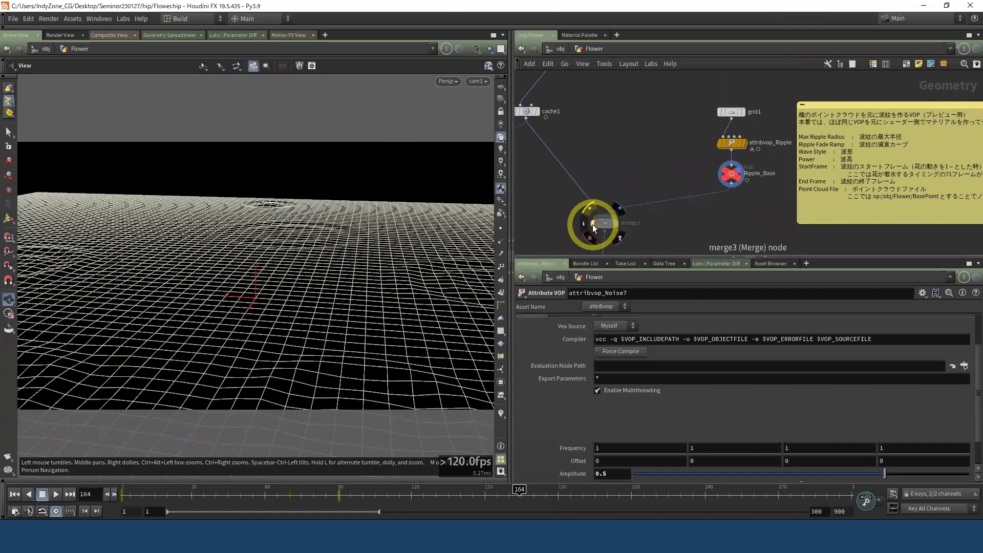
middle_click_drag(662, 226, 668, 163)
Step: Display the Disp null so flowers appear on the rippling grid, then play and stop the animation
left_click(637, 182)
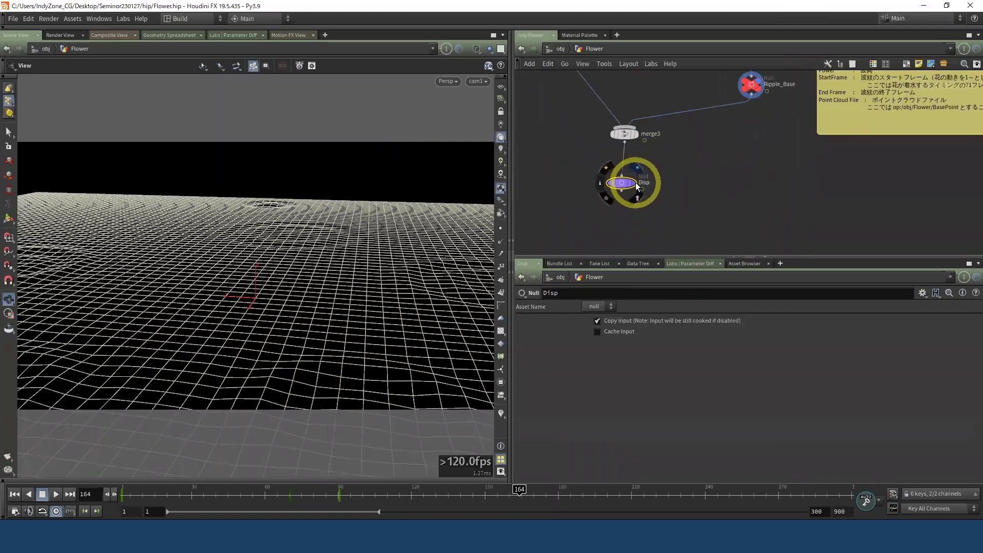
left_click(69, 494)
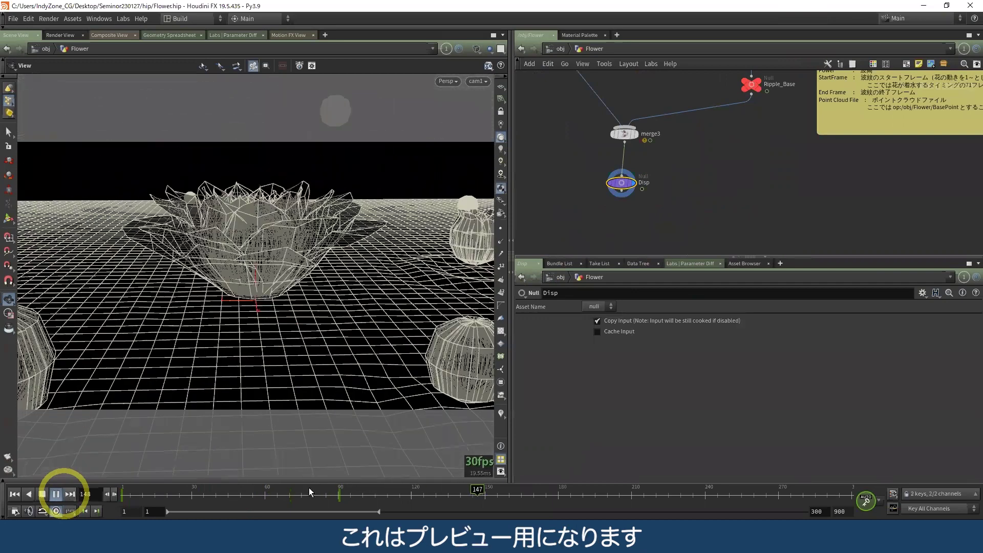
left_click(556, 48)
left_click(690, 233)
Step: Inside Ripple_Base, compare attribcreate10's flat grid with object_merge1's ripples across frames 115–166, then return to Flower
double_click(690, 234)
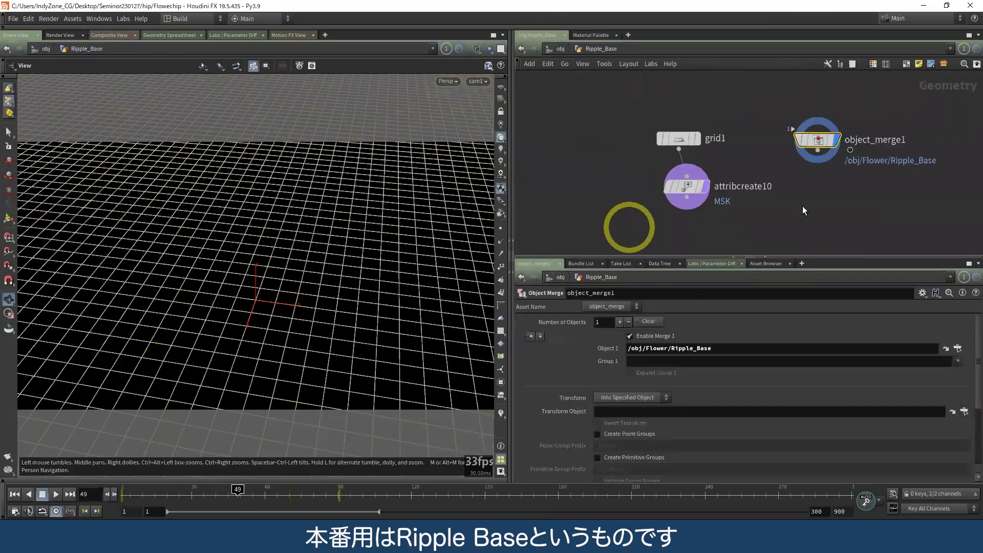
mouse_move(817, 140)
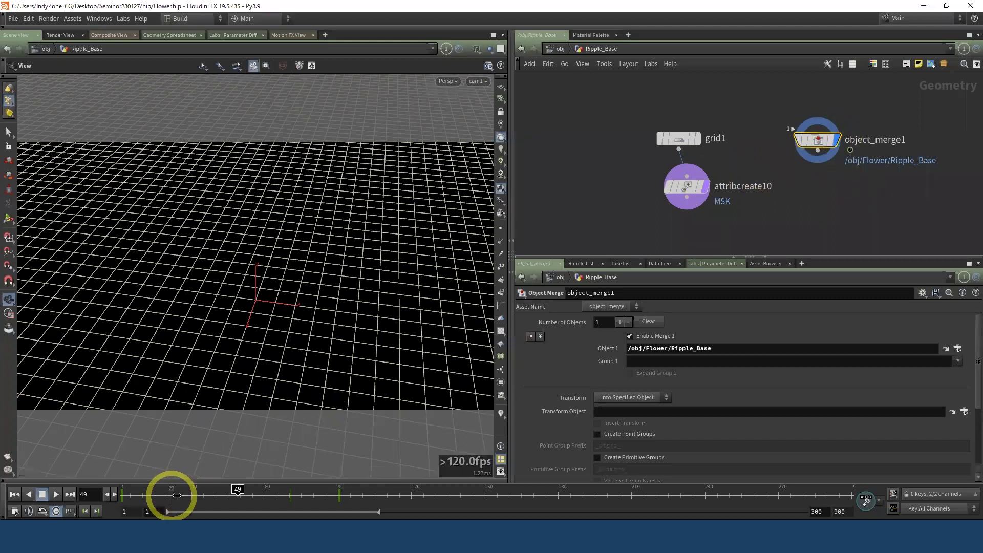
left_click_drag(174, 494, 403, 494)
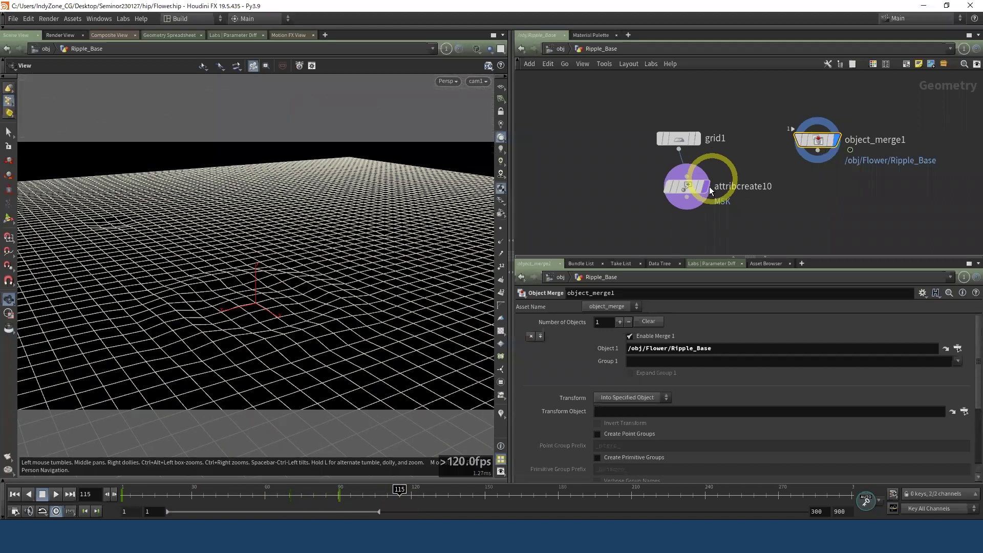
left_click(708, 186)
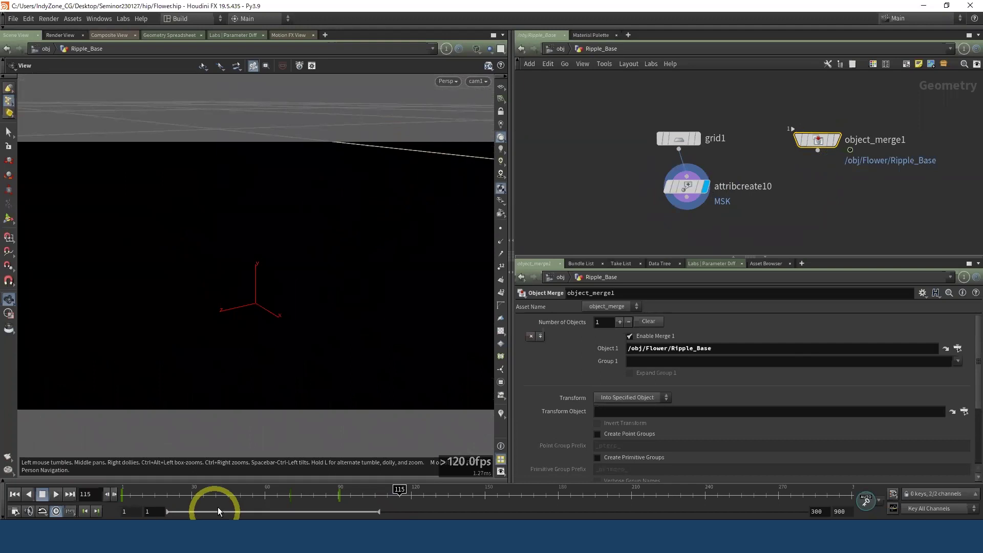
left_click_drag(402, 494, 473, 494)
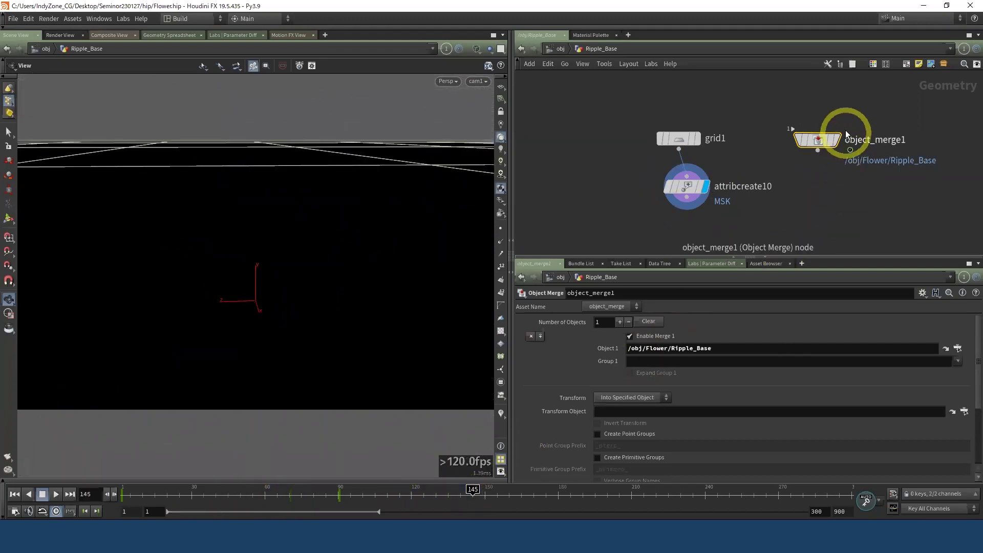
left_click(838, 141)
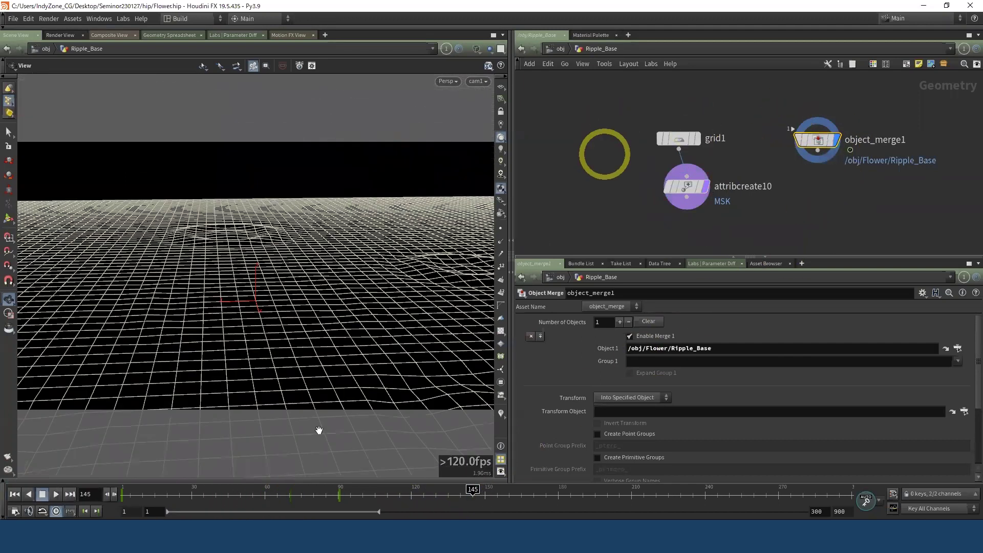
left_click_drag(337, 494, 523, 494)
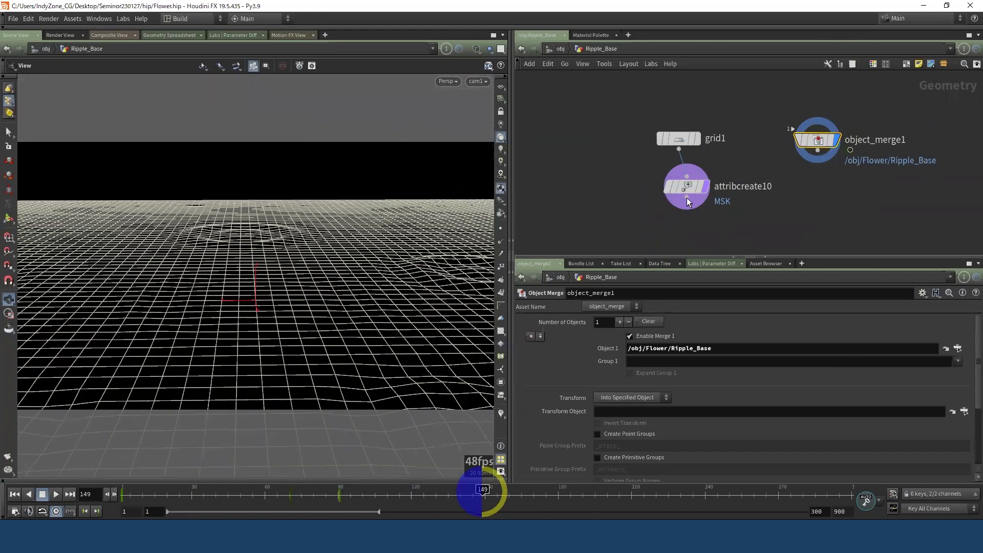
key("u")
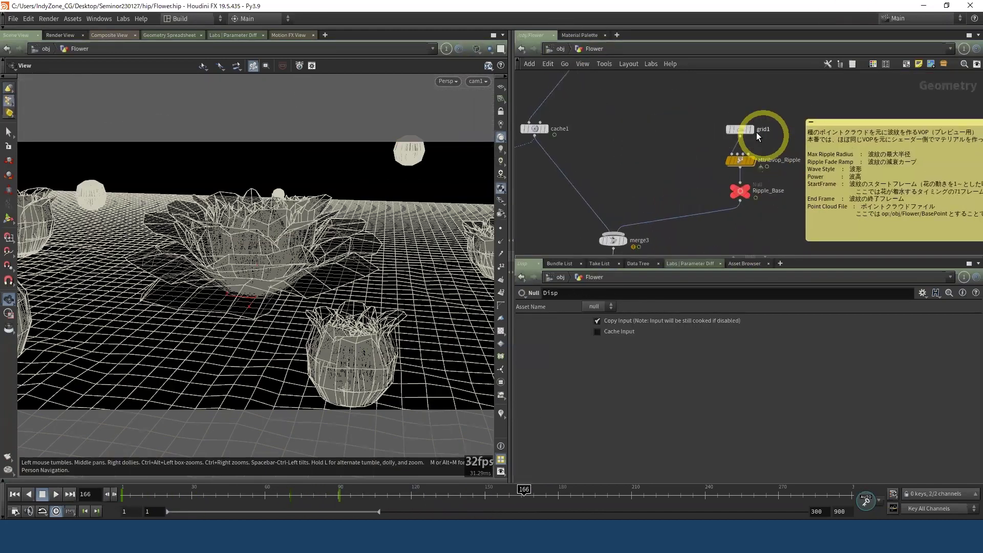
Step: Display Ripple_Base's ripples at frame 151 and inspect attribvop_Ripple's parameters, including Max Ripple Radius 4
left_click(752, 130)
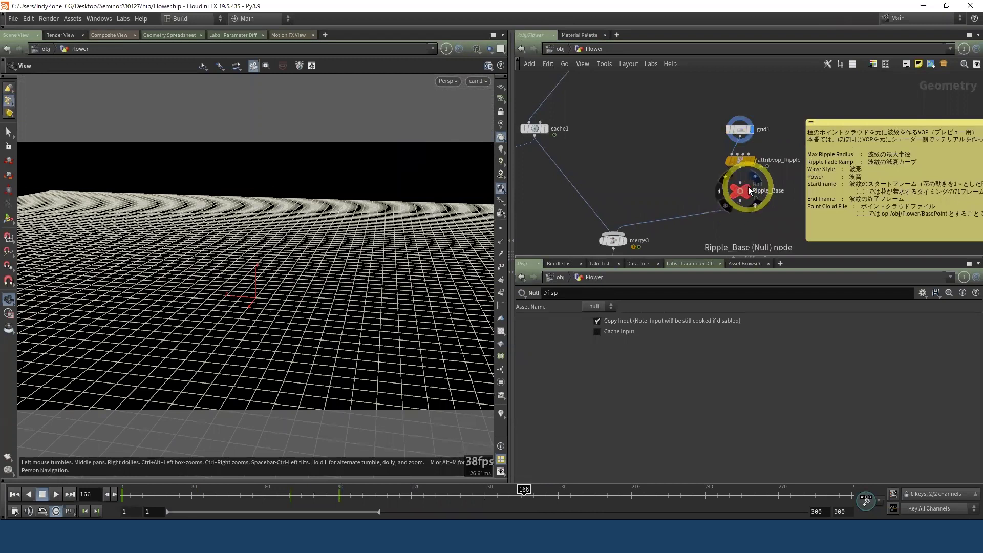
left_click(749, 190)
left_click_drag(269, 494, 457, 494)
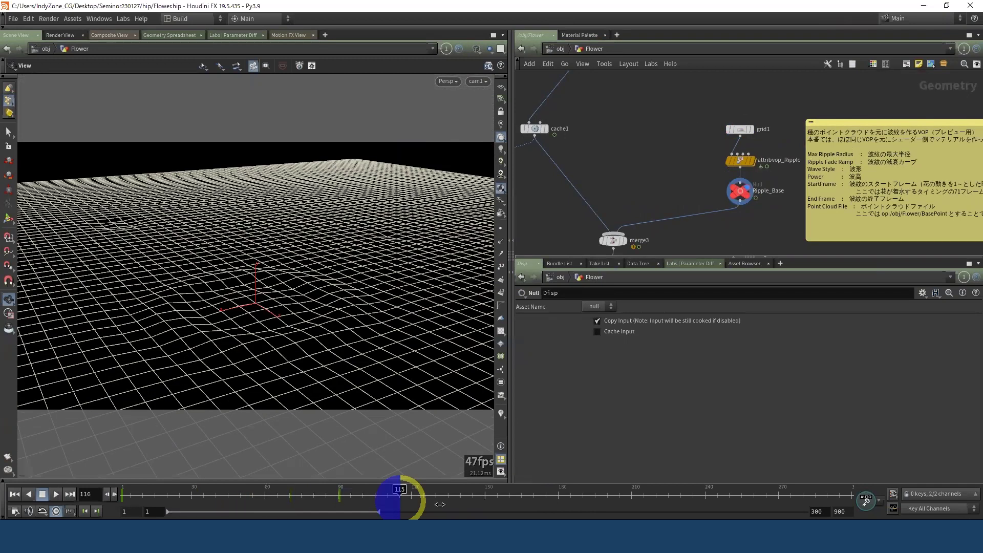
left_click(764, 124)
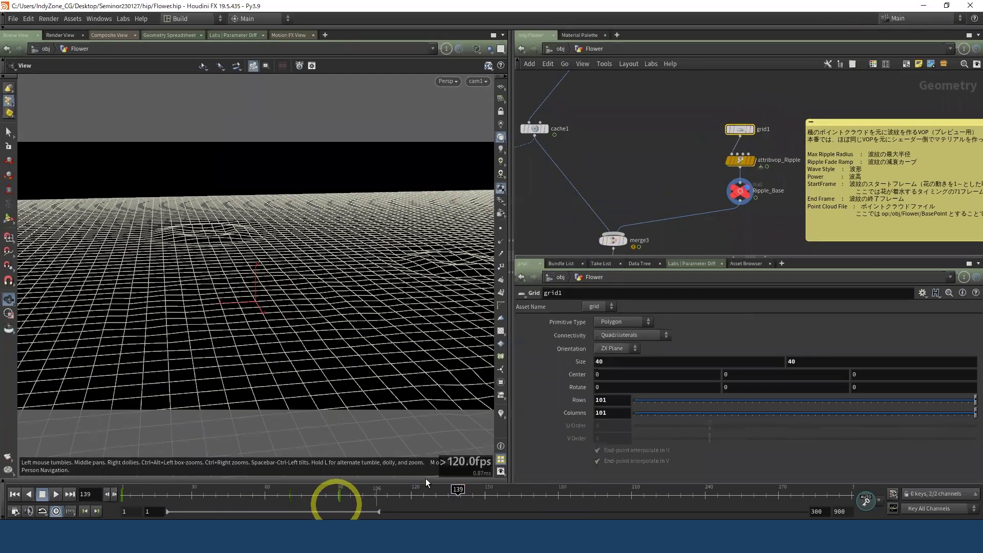
left_click_drag(358, 492, 571, 493)
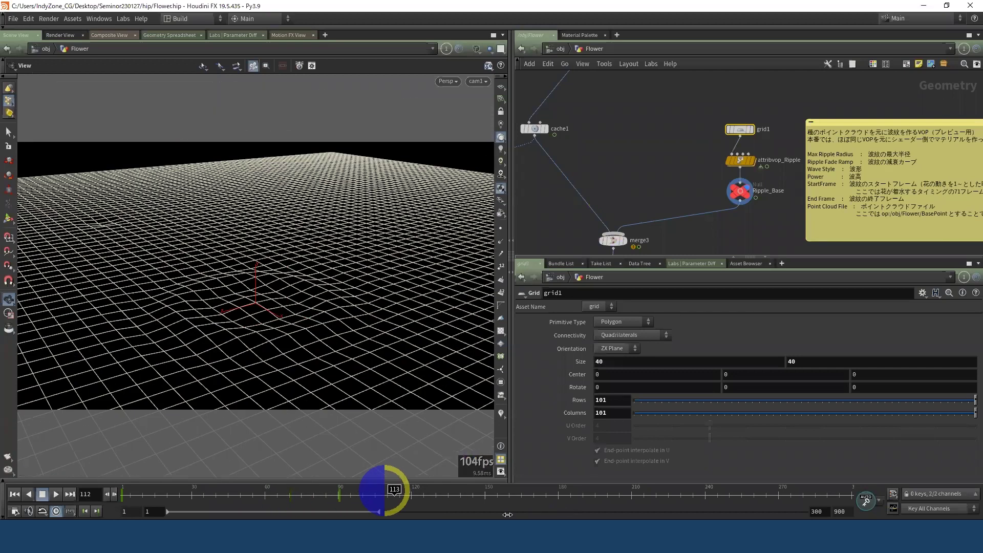
left_click_drag(373, 494, 487, 494)
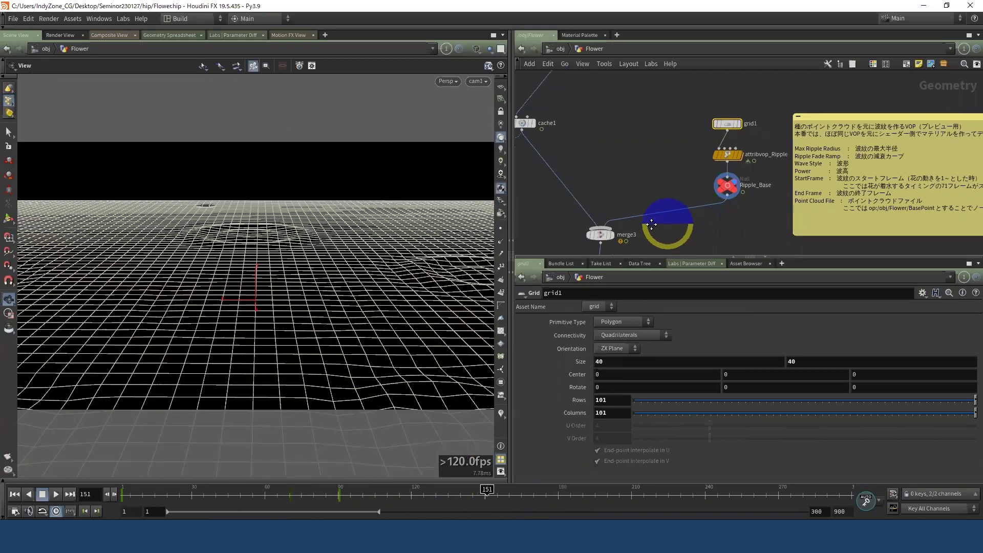
middle_click_drag(721, 167, 701, 164)
left_click(722, 157)
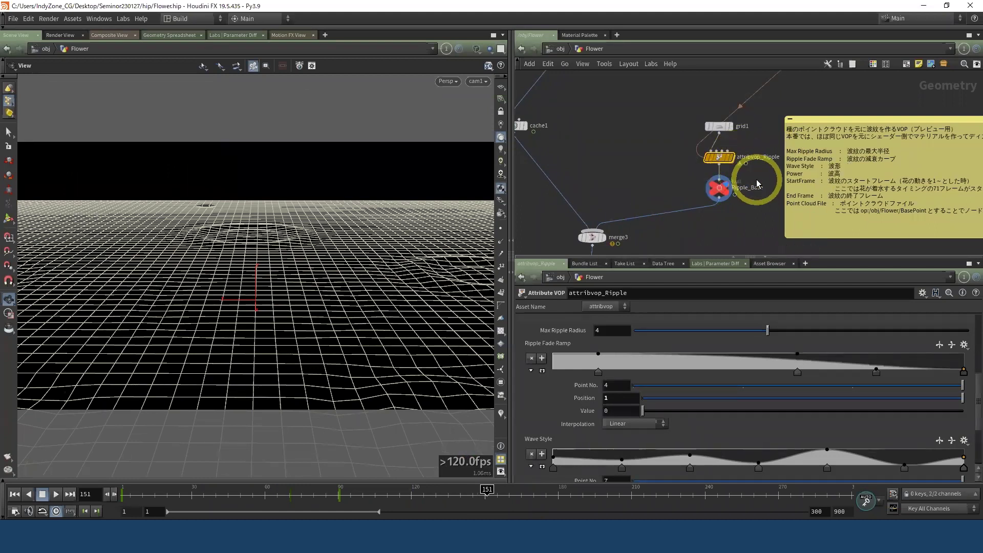
double_click(720, 159)
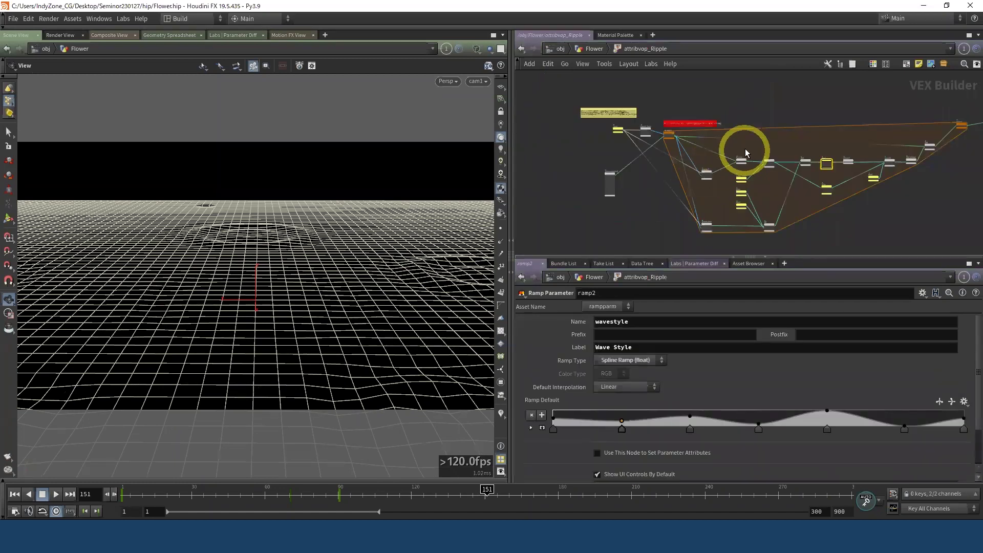
left_click(675, 133)
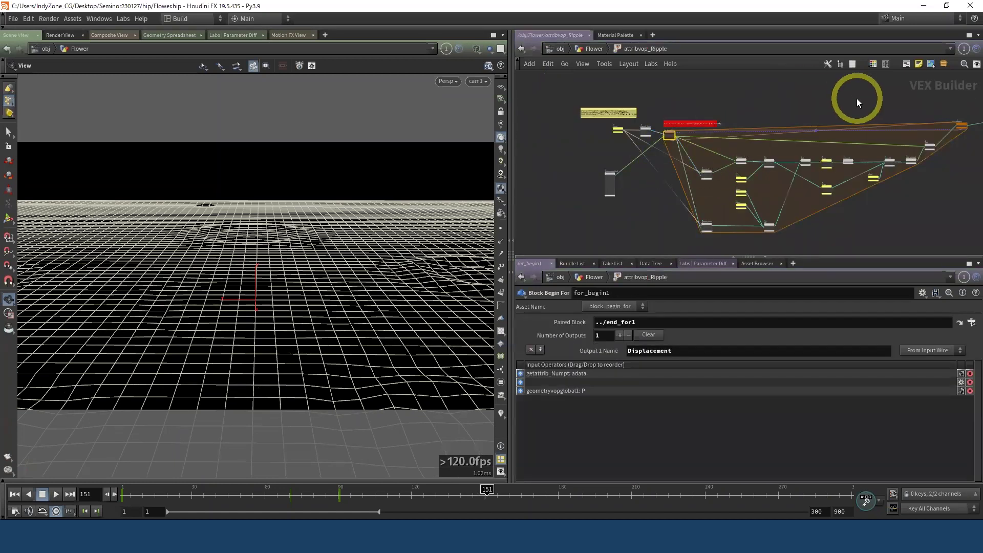
middle_click_drag(856, 98, 829, 170)
left_click(840, 152)
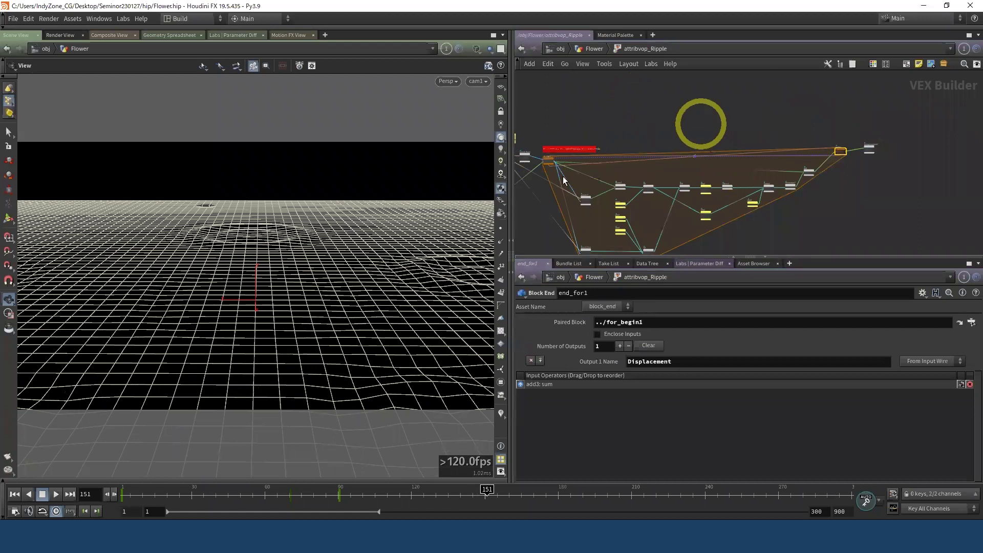
left_click(591, 49)
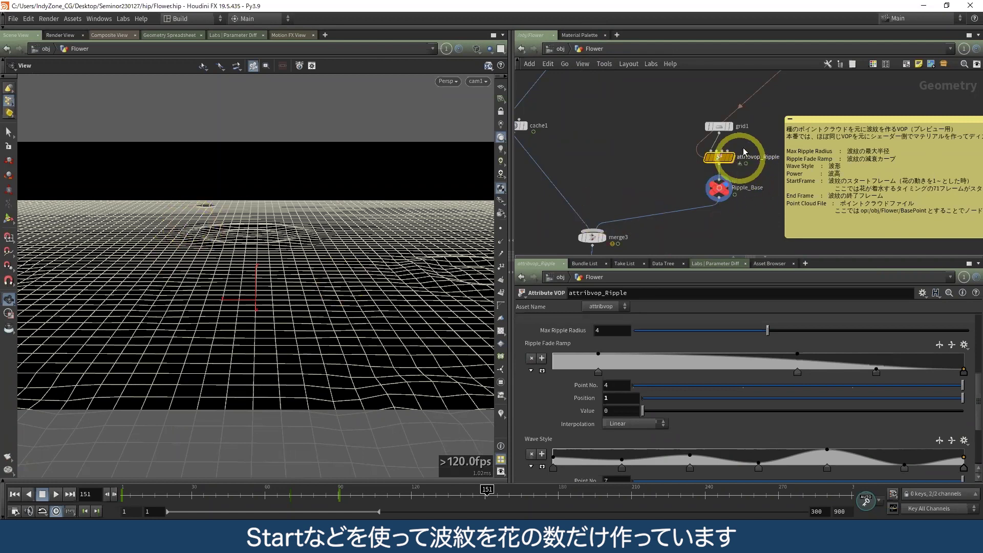
Step: Hide the dependency link lines in the Flower network view
middle_click_drag(734, 153, 636, 215)
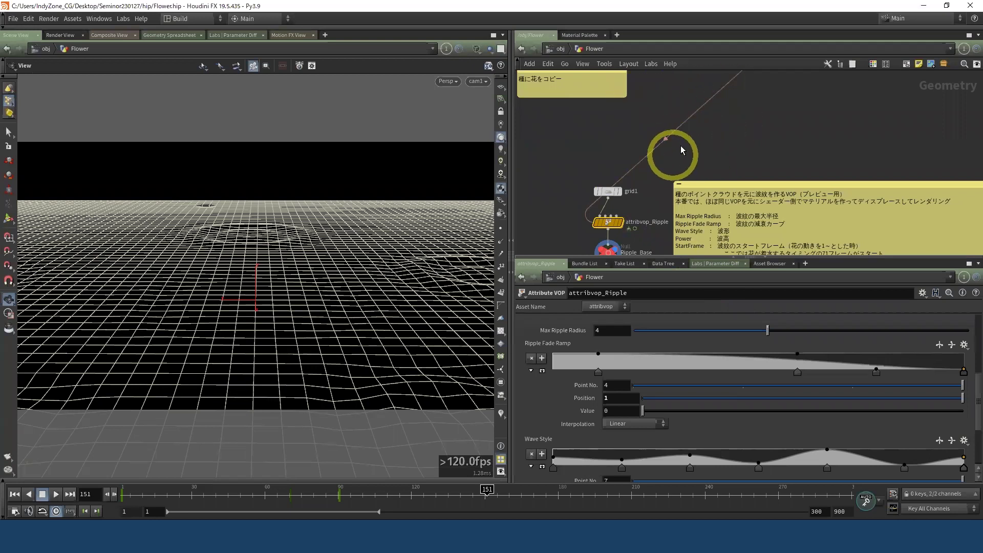
left_click(583, 66)
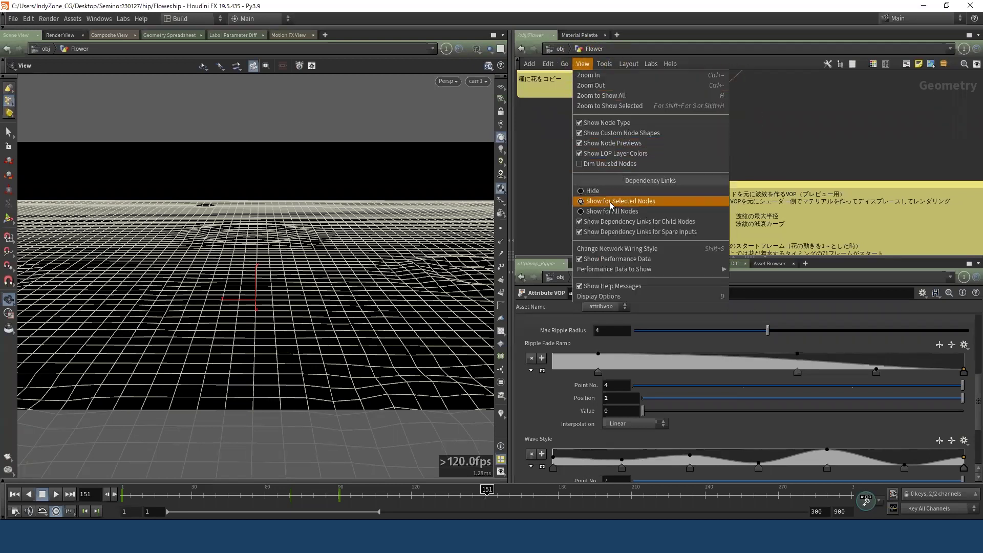
left_click(592, 191)
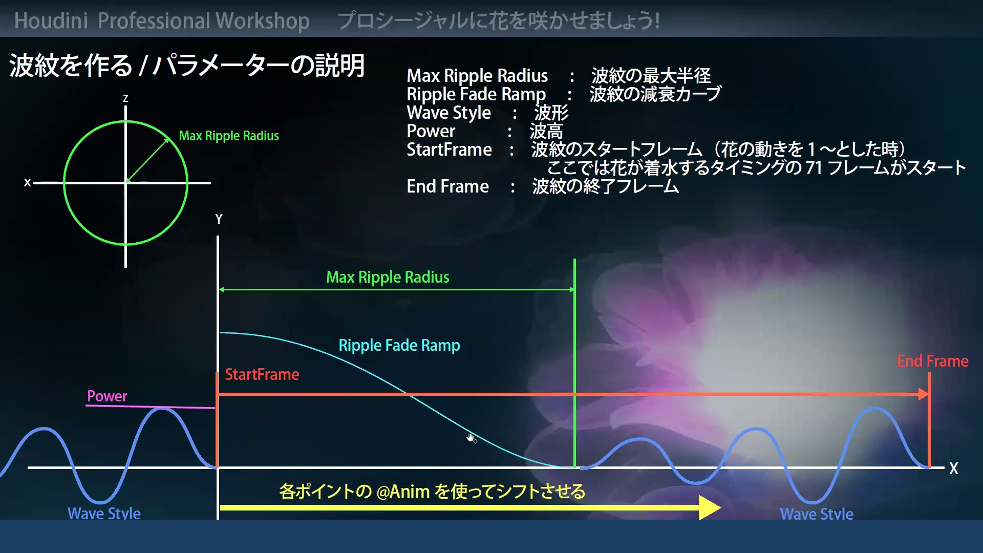
Step: Return to the Houdini window from the slide and pan to the single-ripple nodes
left_click(535, 473)
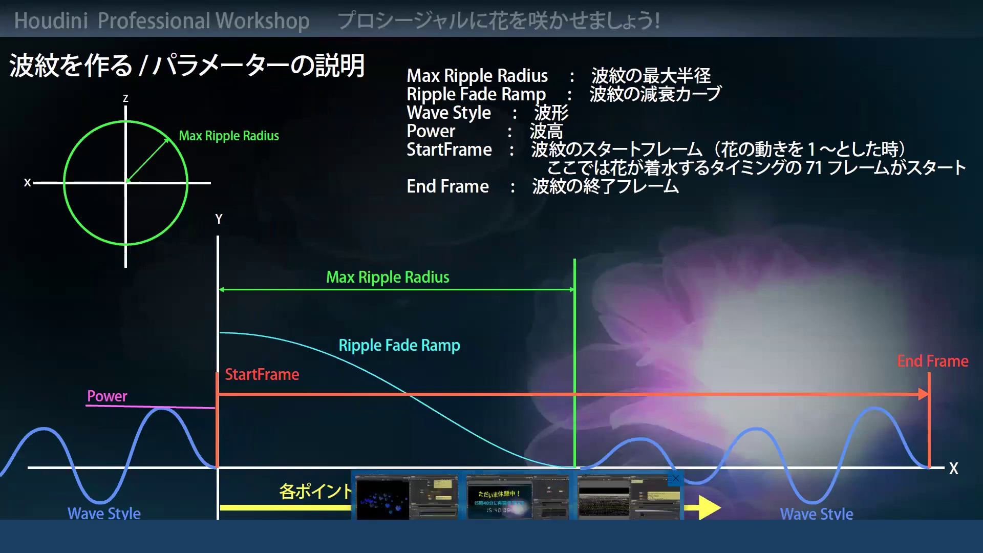
left_click(629, 494)
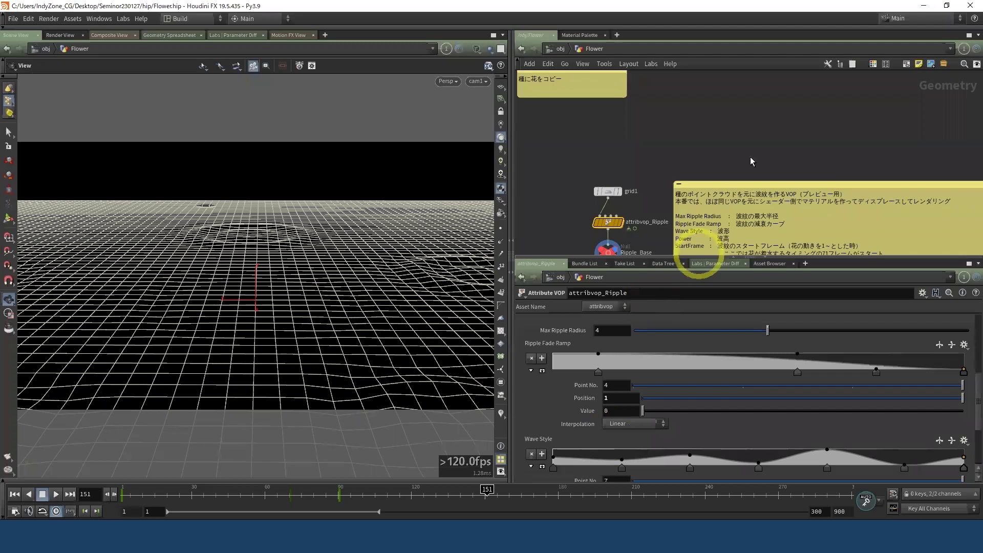
middle_click_drag(752, 162, 505, 164)
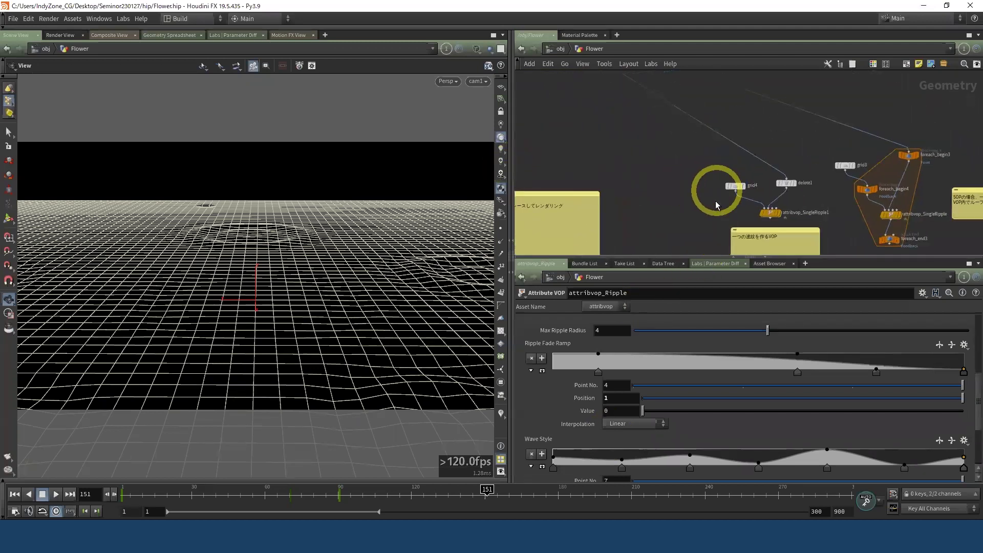
Step: Display attribvop_SingleRipple1's output, move to around frame 55, and orbit across the grid
middle_click_drag(716, 205, 630, 205)
scroll(665, 225, "up", 5)
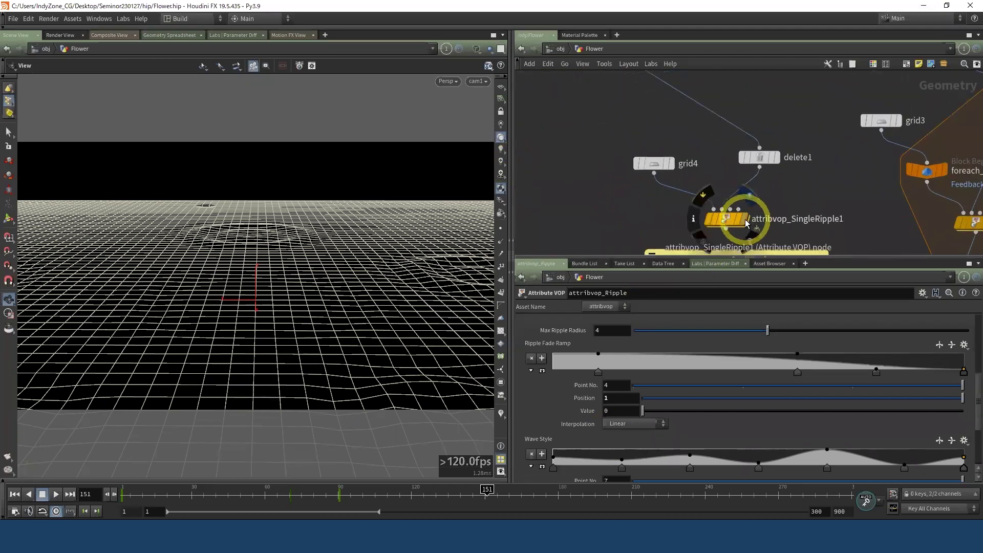
left_click(745, 221)
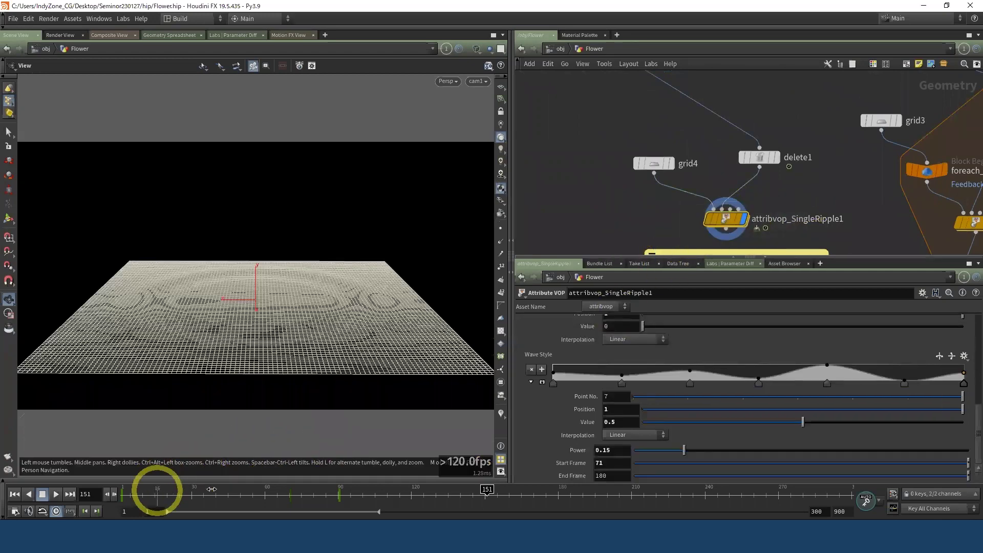
left_click_drag(157, 491, 376, 490)
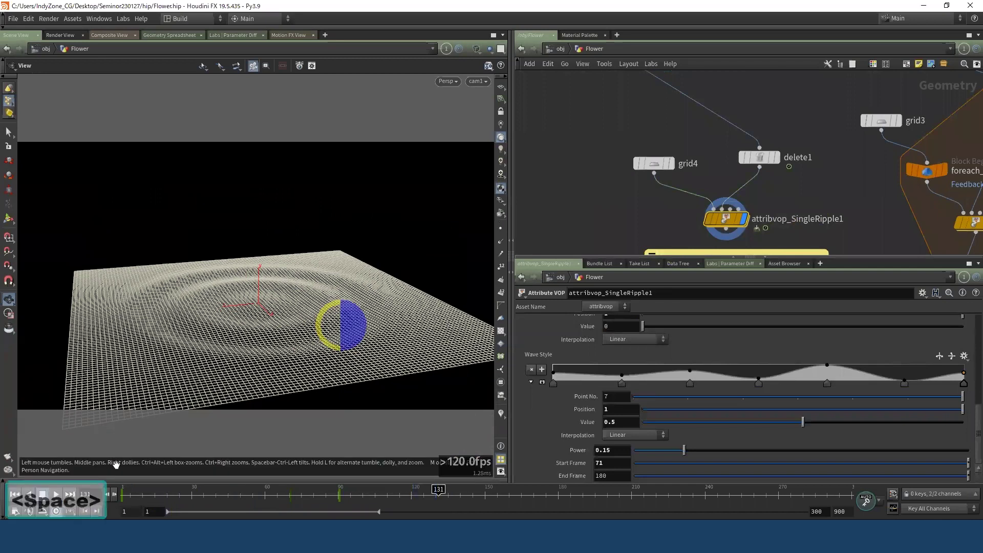
left_click_drag(340, 325, 314, 368)
Step: Play and stop the ripple animation, scrub to frame 96, and enlarge the parameter pane
key("w")
key("w")
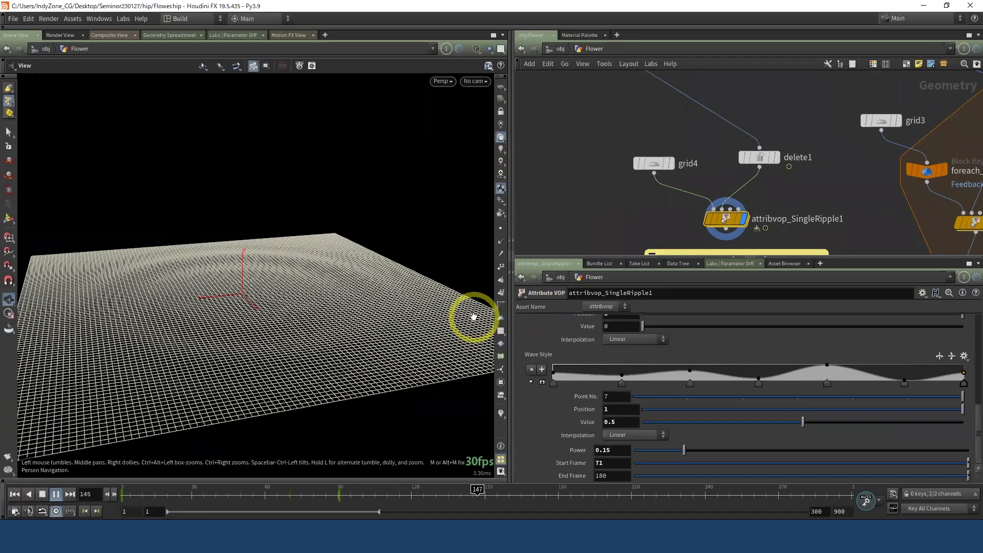
left_click(448, 497)
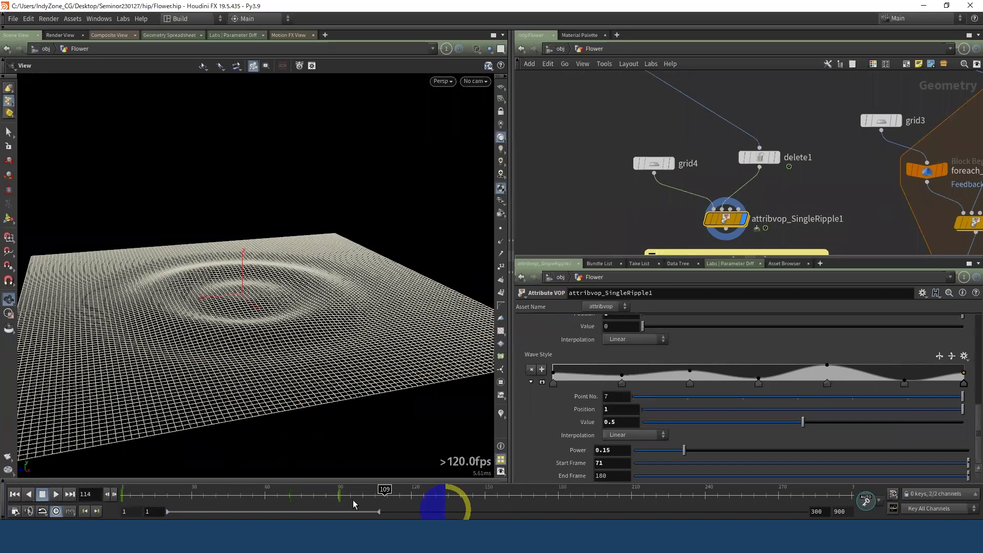
left_click_drag(461, 499, 353, 503)
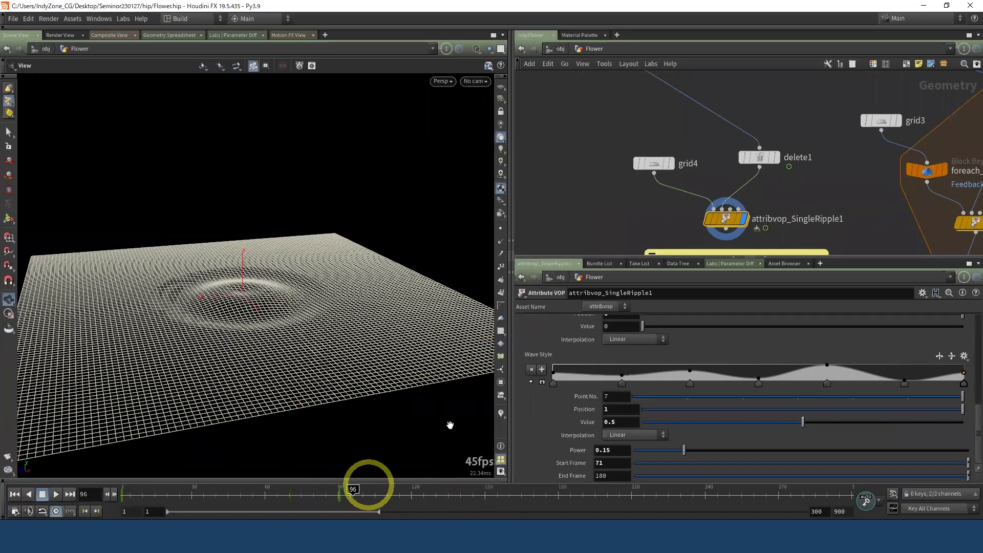
left_click_drag(600, 254, 601, 185)
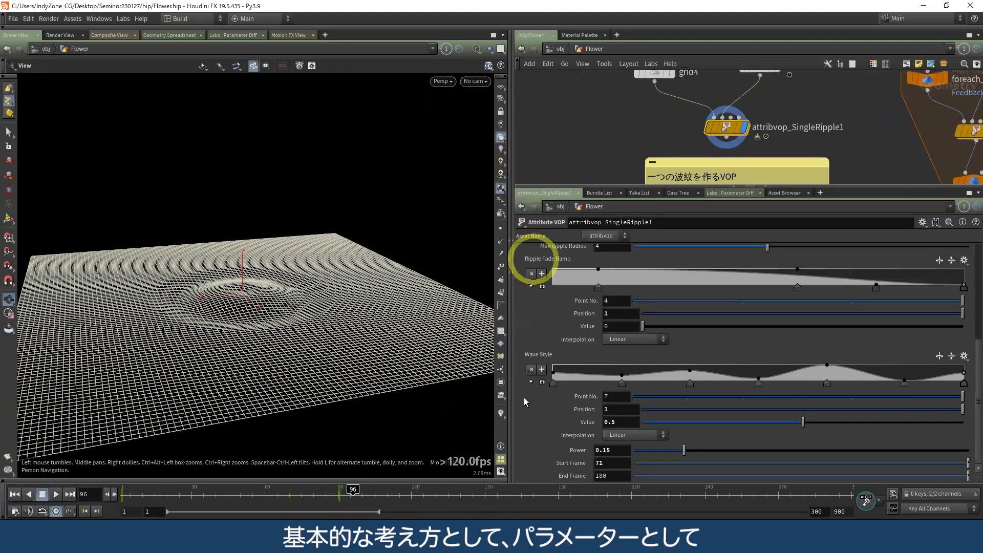
scroll(660, 313, "up", 3)
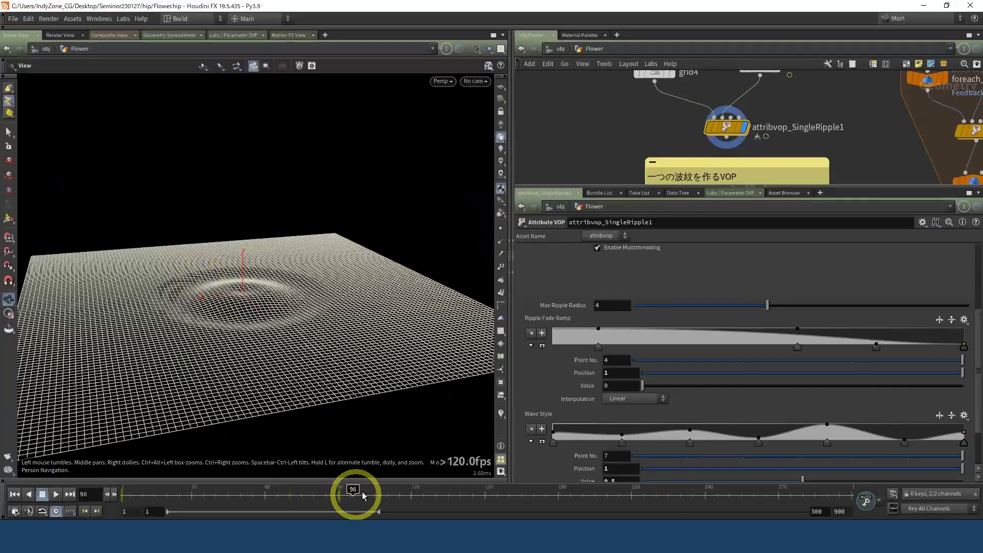
Step: Scrub SingleRipple1's ripple from frame 96 to frame 124 so the ring spreads wider
left_click_drag(362, 494, 421, 494)
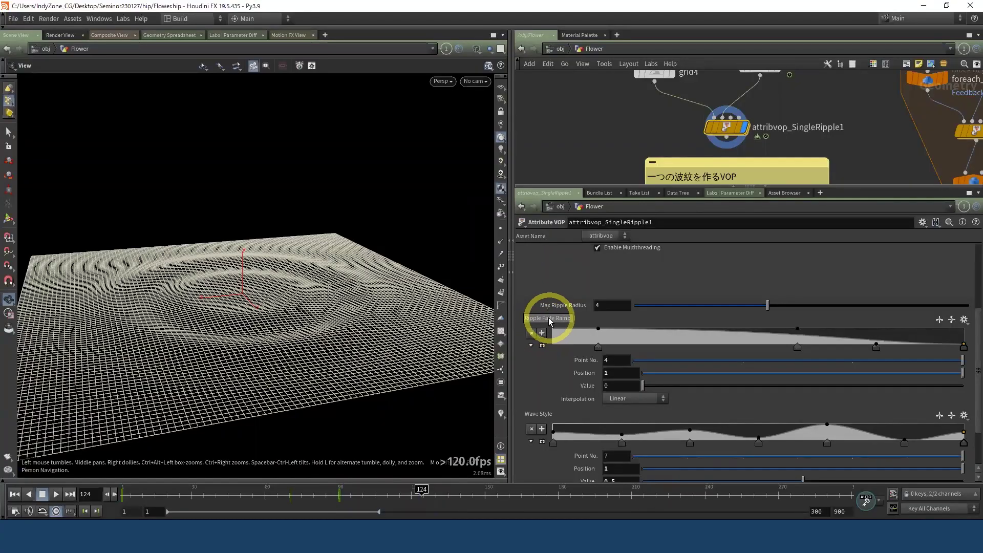
Step: Expand the Ripple Fade Ramp into a large curve graph and scrub back to frame 100
left_click(531, 344)
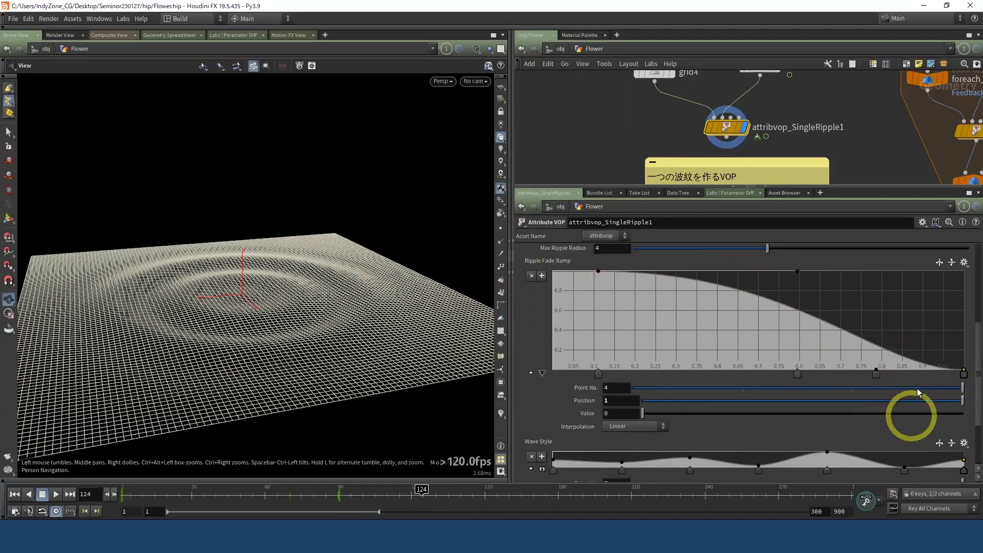
scroll(560, 373, "down", 3)
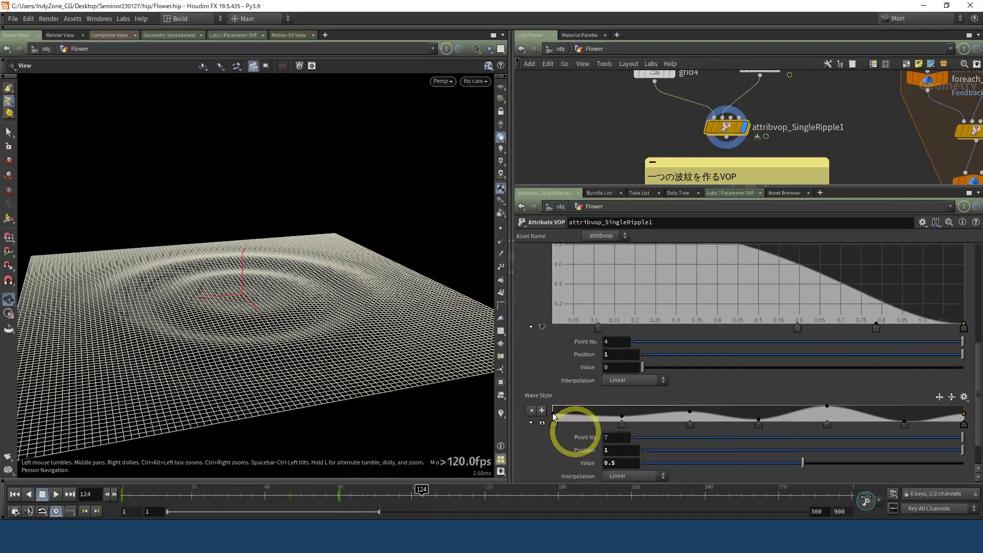
scroll(530, 388, "down", 1)
mouse_move(469, 493)
left_mouse_down()
mouse_move(392, 493)
mouse_move(443, 493)
left_mouse_up()
Step: Expand the Wave Style ramp into a large graph and scrub frames 122 and 104 to compare
left_click(542, 405)
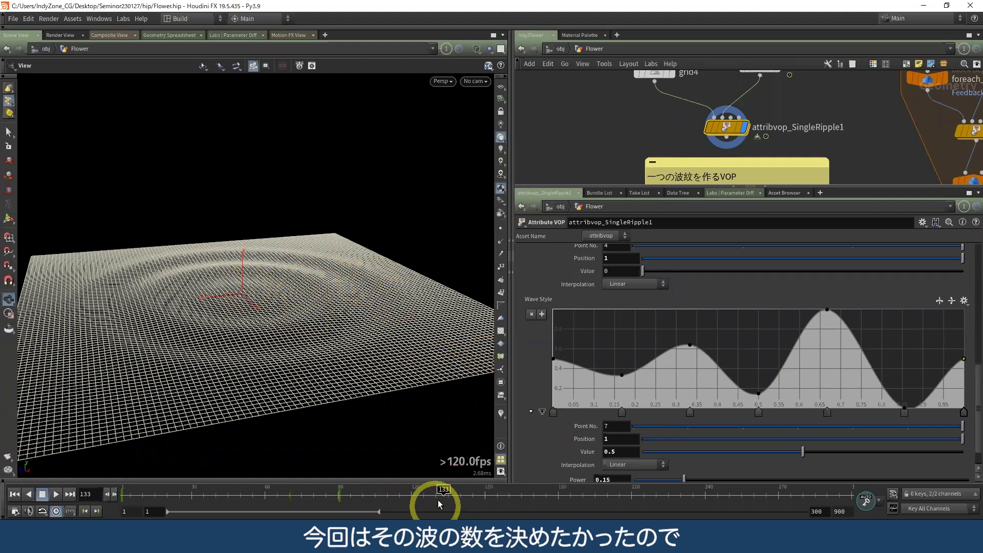
mouse_move(416, 499)
left_mouse_down()
mouse_move(368, 494)
mouse_move(512, 493)
left_mouse_up()
left_click_drag(552, 495, 416, 494)
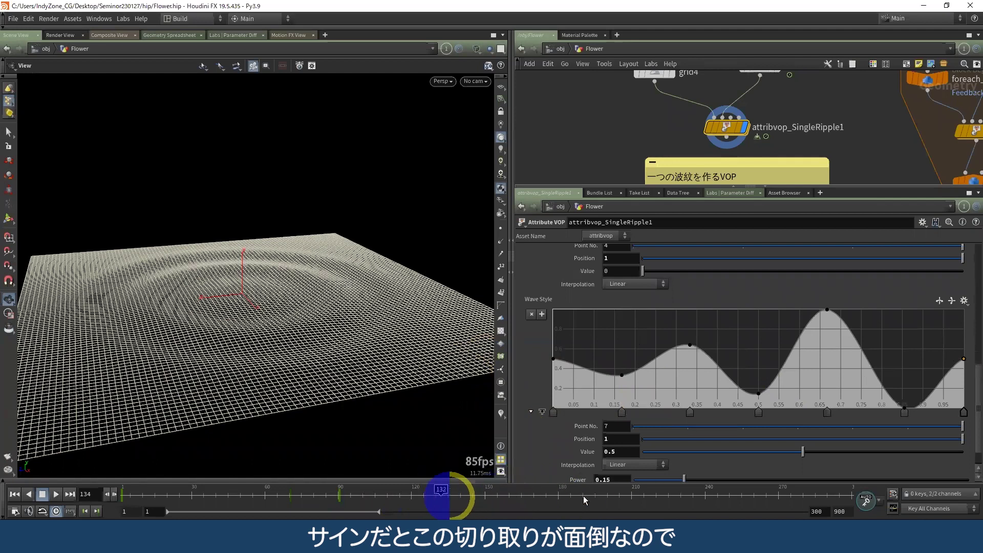
left_click(372, 494)
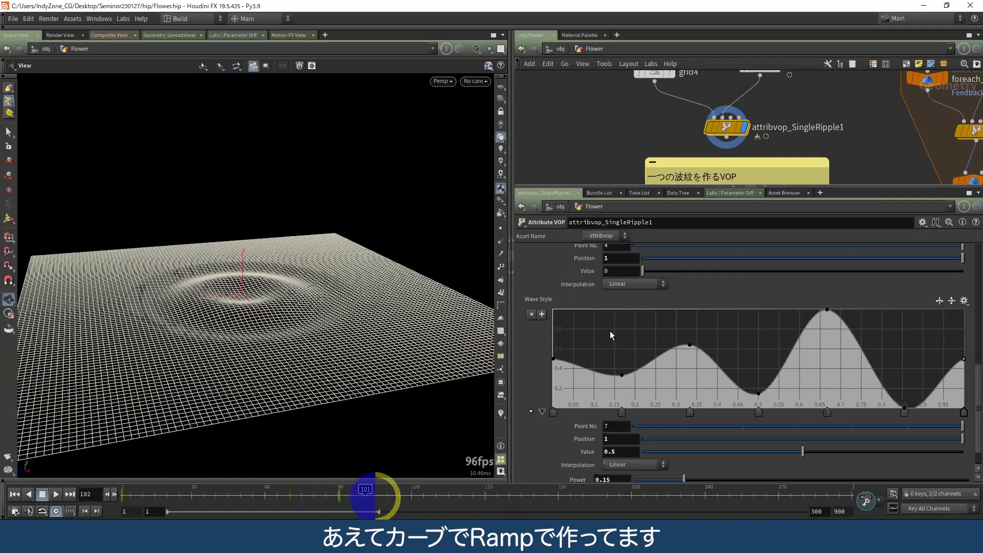
scroll(662, 336, "down", 2)
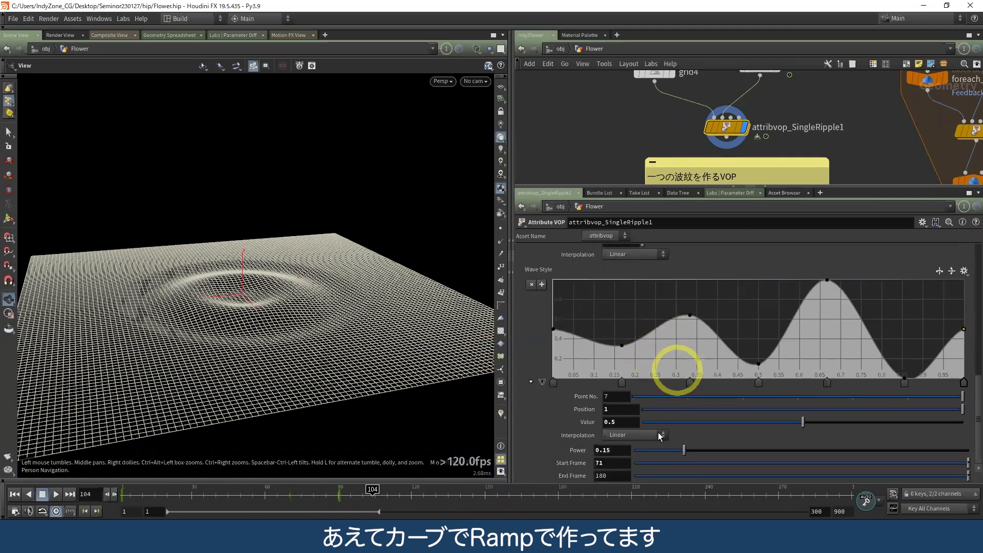
left_click(530, 382)
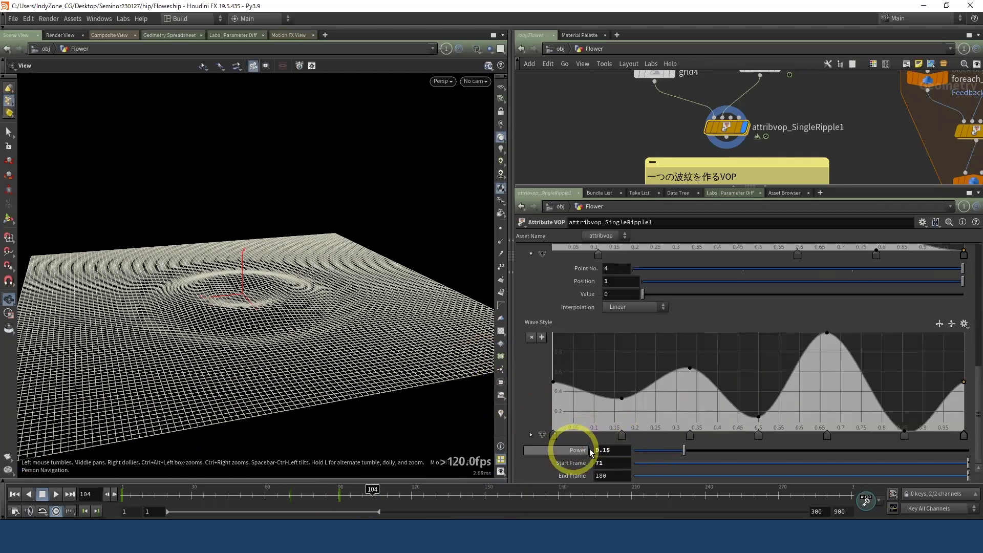
Step: Test Power 0.063 and Wave Style key edits at frame 112, undoing each change
left_click(653, 450)
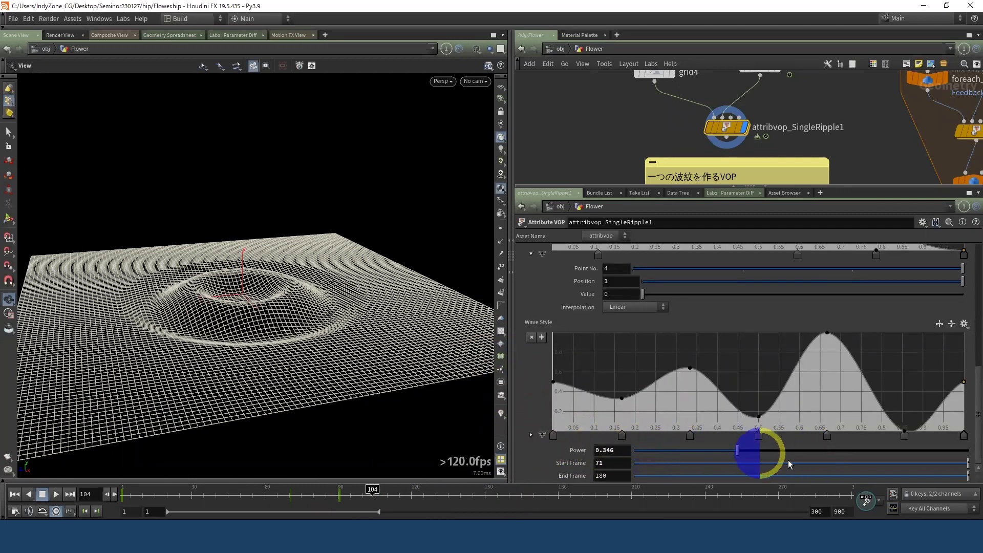
key("ctrl+z")
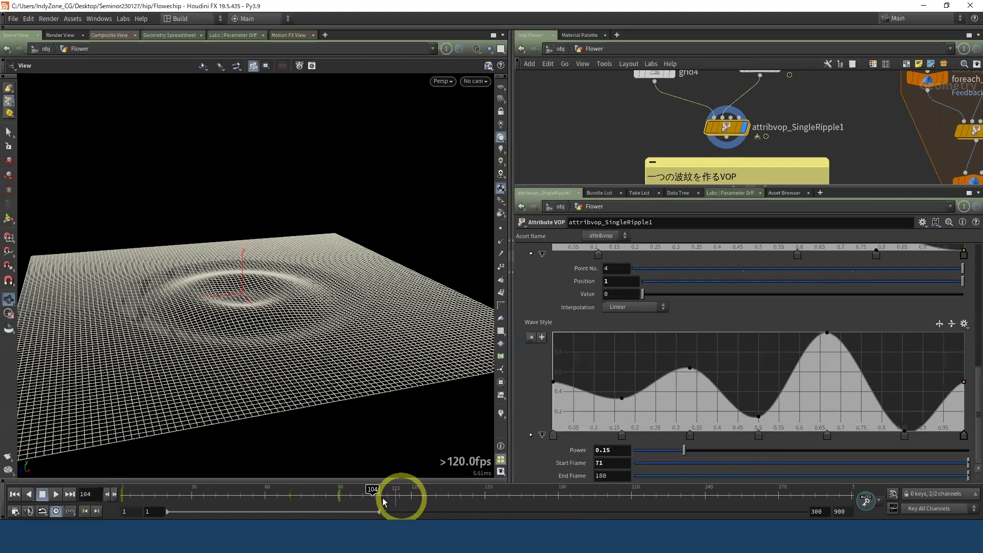
left_click(391, 492)
left_click_drag(687, 434, 672, 445)
key("ctrl+z")
left_click(827, 435)
key("Delete")
key("ctrl+z")
Step: Add Wave Style keys near 0.55, 0.61, 0.73 and 0.78 to form extra bumps, viewed at frame 117
left_click(796, 377)
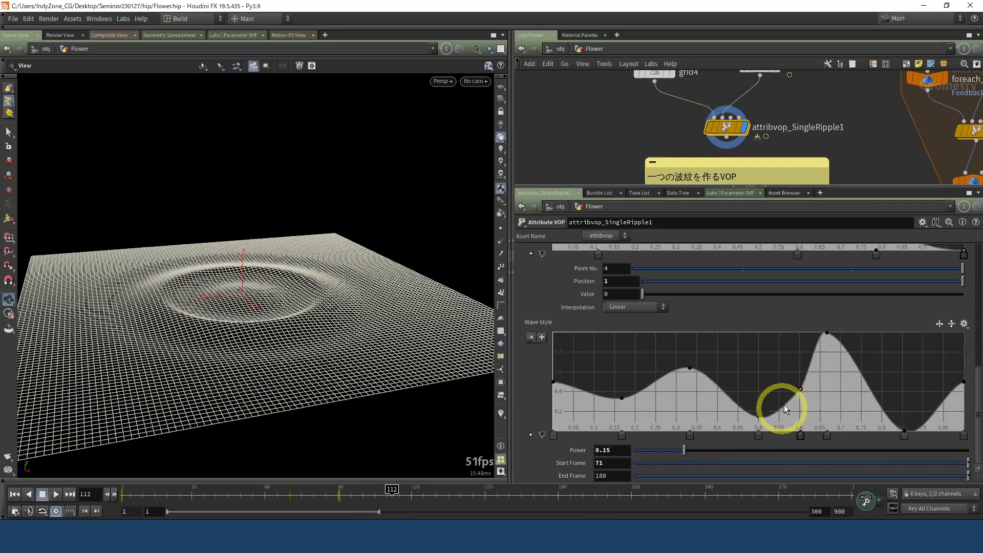
left_click(782, 365)
left_click(855, 408)
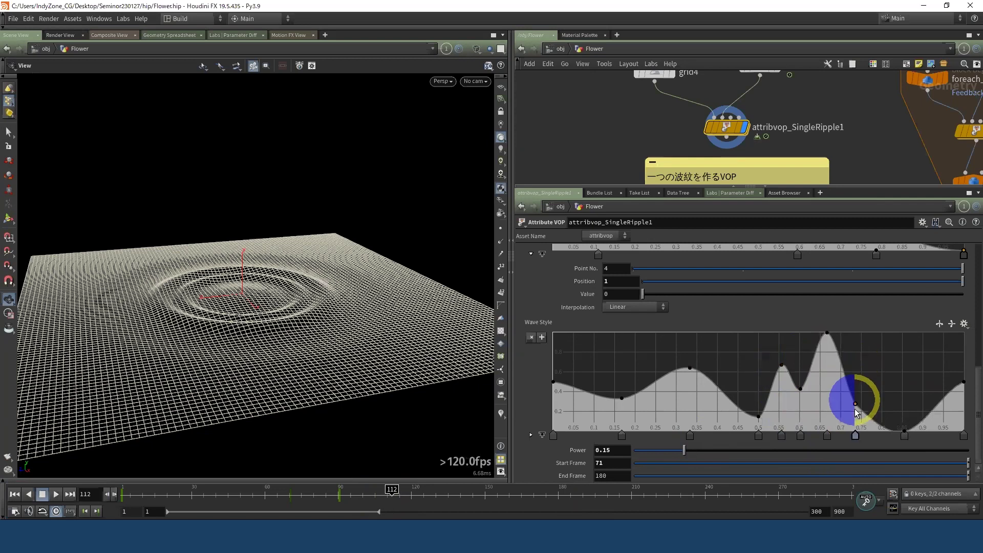
left_click_drag(874, 420, 876, 375)
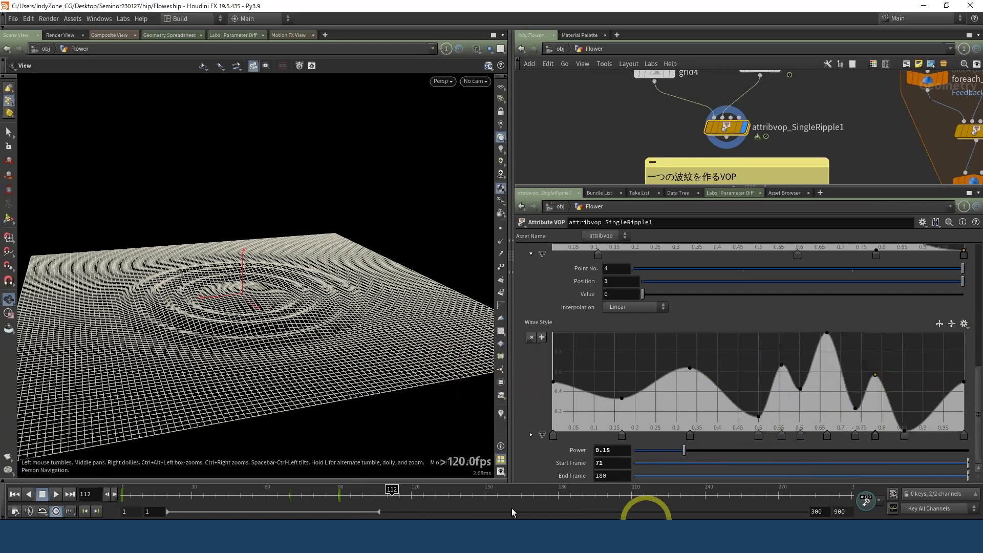
mouse_move(386, 499)
left_mouse_down()
mouse_move(219, 494)
mouse_move(416, 503)
left_mouse_up()
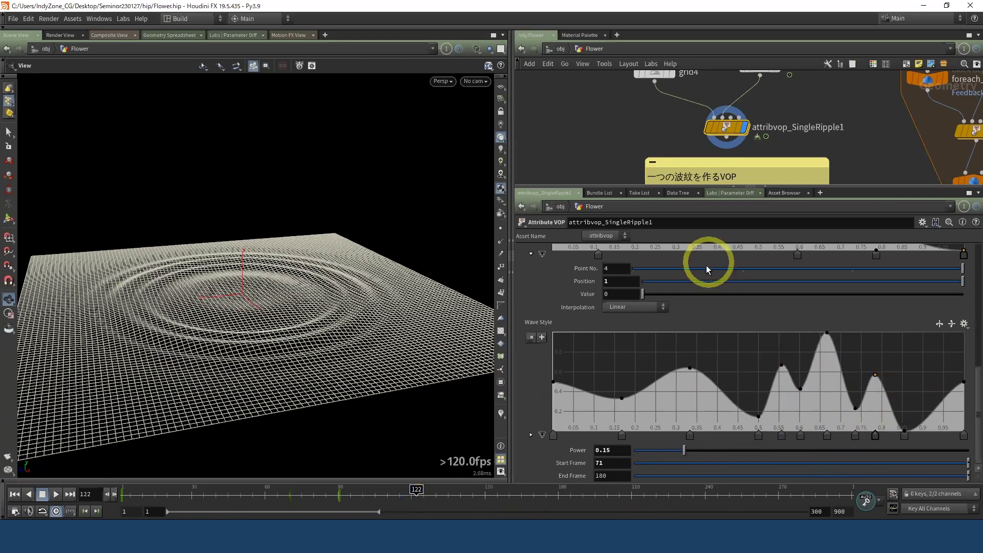
Step: Reposition the Ripple Fade Ramp keys, bringing the first key to 0.236
scroll(705, 265, "up", 3)
scroll(748, 335, "up", 2)
left_click_drag(598, 380, 849, 389)
left_click_drag(733, 378, 711, 378)
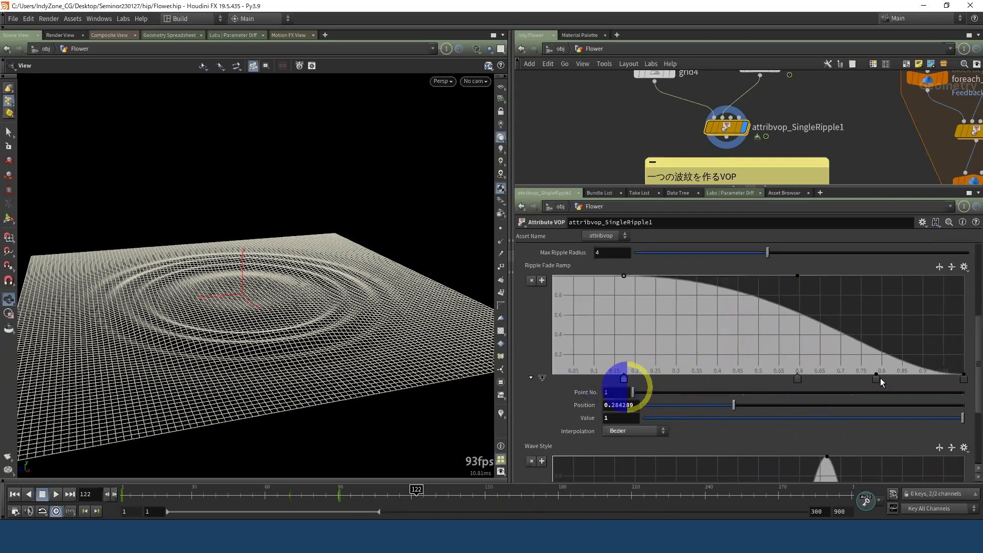
left_click_drag(875, 379, 767, 379)
left_click_drag(705, 381, 652, 380)
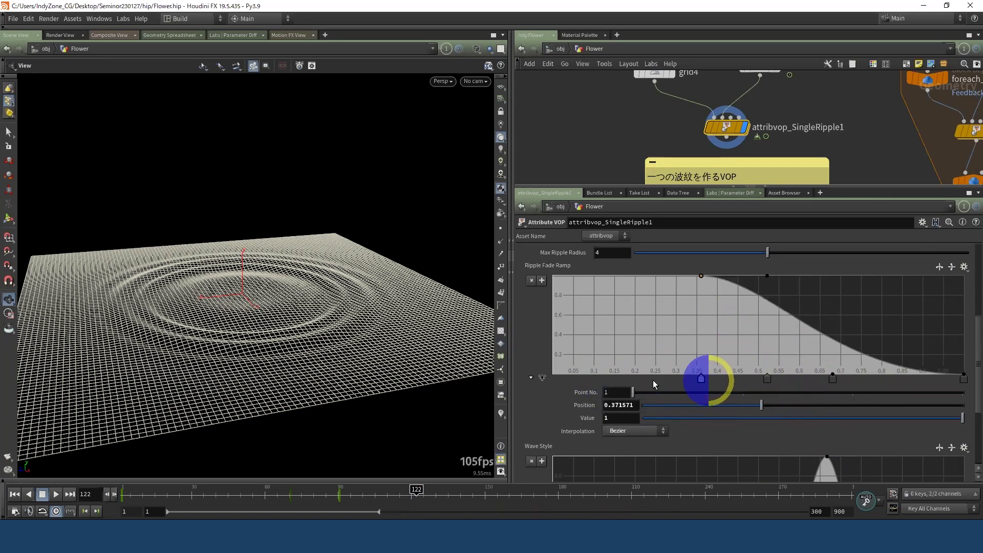
Step: Shrink Max Ripple Radius toward 2.28 and raise Power to 0.227
scroll(655, 351, "up", 3)
mouse_move(767, 314)
left_mouse_down()
mouse_move(695, 322)
mouse_move(765, 366)
mouse_move(767, 357)
mouse_move(781, 361)
left_mouse_up()
scroll(629, 460, "down", 5)
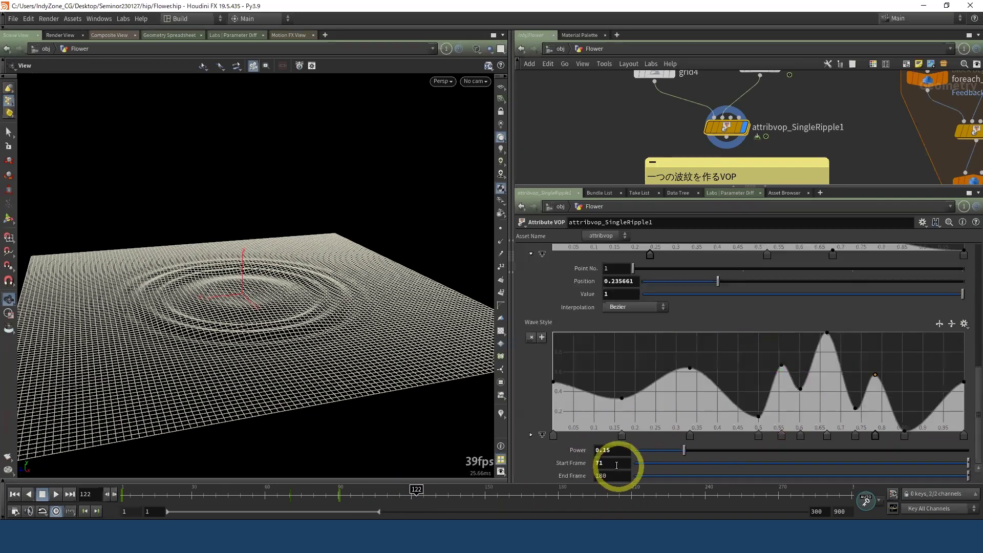
left_click_drag(674, 449, 709, 450)
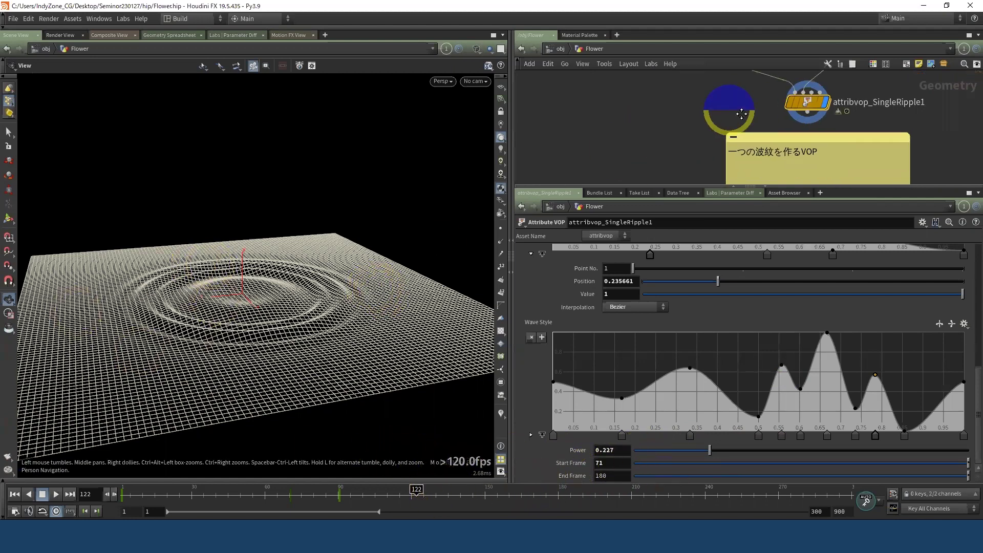
Step: Zoom out the network and display the cache1 node's flower geometry
scroll(706, 121, "down", 3)
mouse_move(706, 120)
middle_mouse_down()
mouse_move(705, 180)
mouse_move(654, 165)
mouse_move(899, 55)
middle_mouse_up()
middle_click_drag(600, 160, 823, 150)
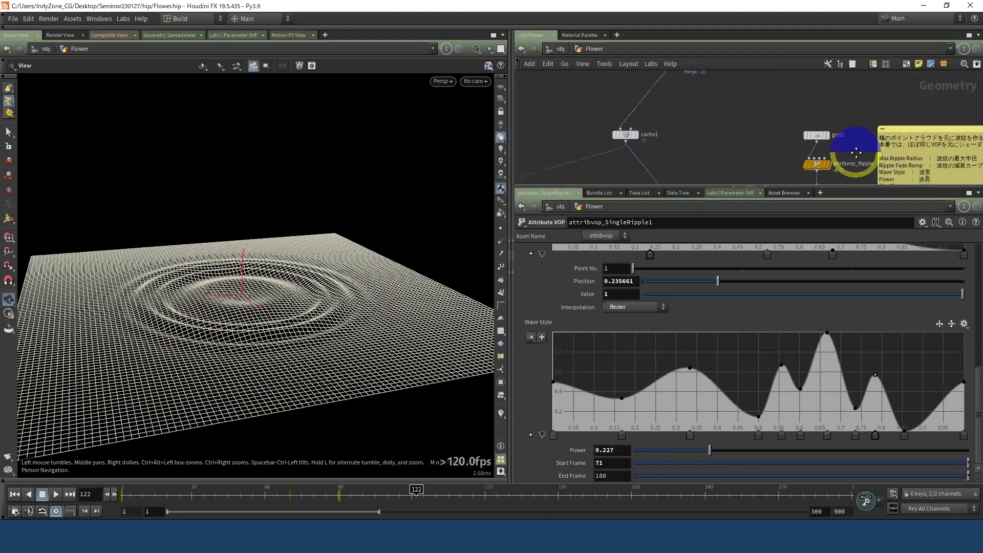
left_click(635, 136)
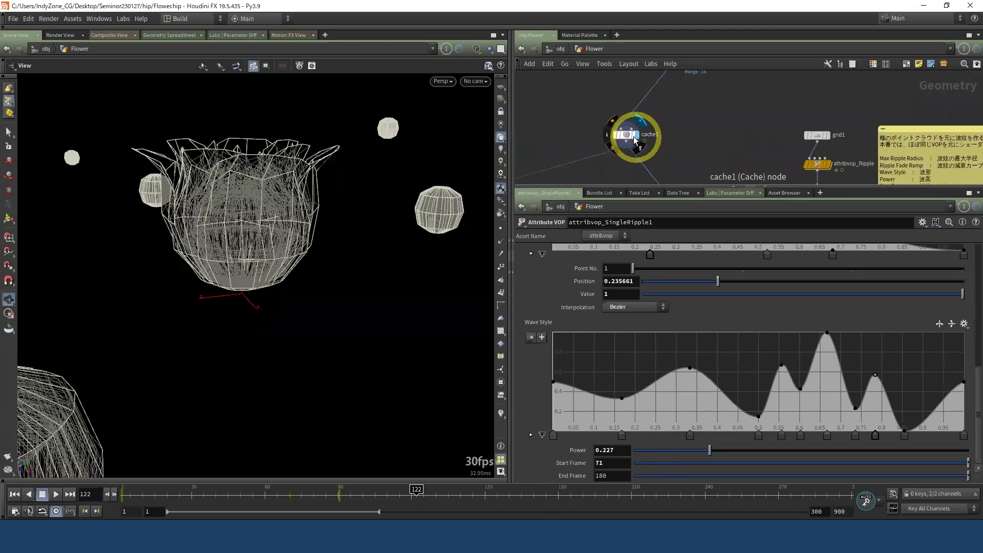
Step: Display attribvop_SingleRipple1's rippled grid and scrub the ripple animation around frame 95
middle_click_drag(702, 122, 432, 154)
middle_click_drag(831, 129, 668, 128)
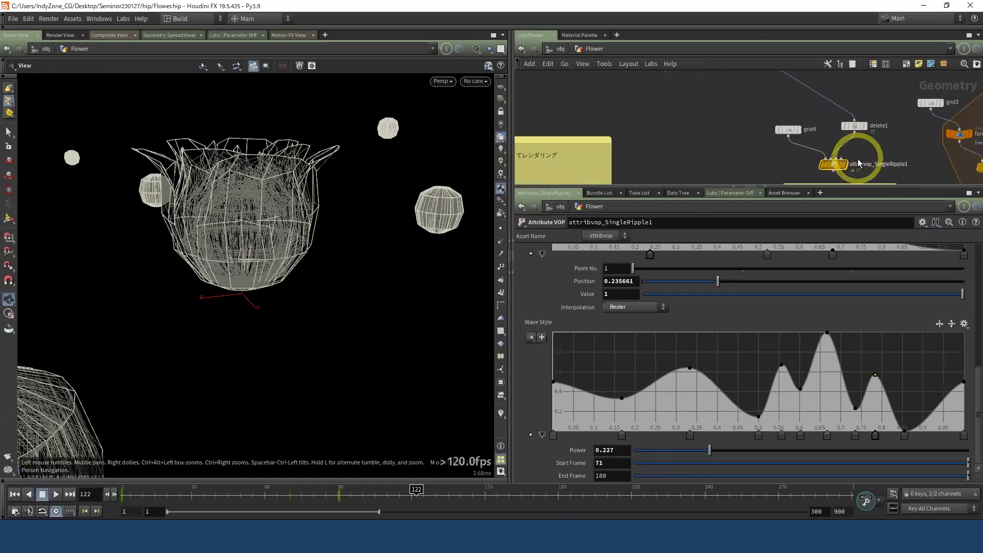
left_click(841, 164)
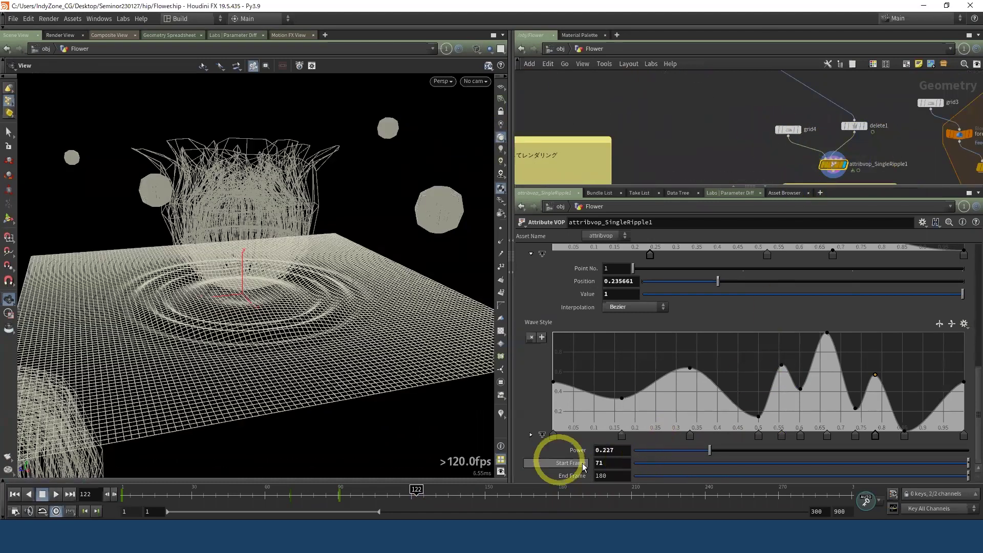
mouse_move(246, 493)
left_mouse_down()
mouse_move(373, 495)
mouse_move(306, 494)
mouse_move(345, 497)
left_mouse_up()
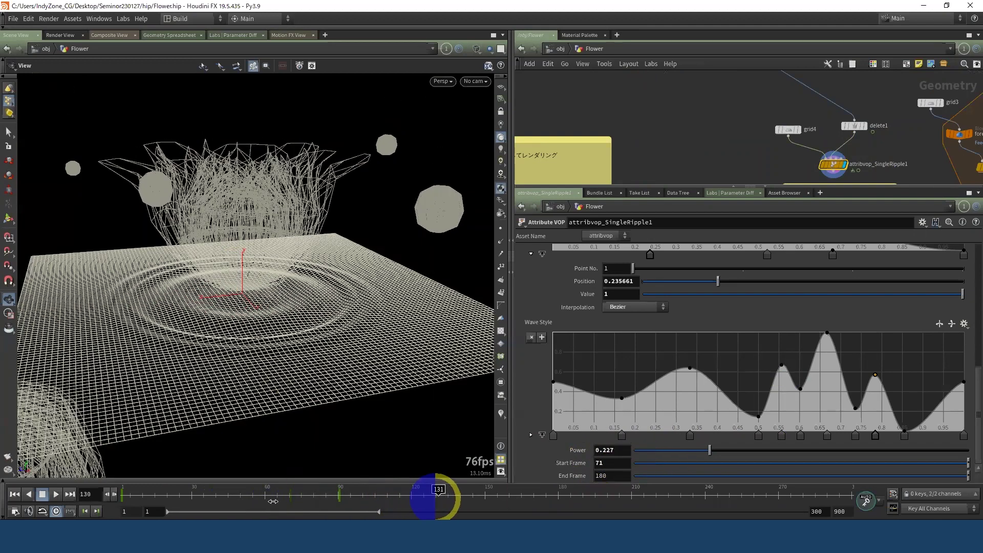
Step: Scrub the ripple animation back to about frame 86, then forward to stop at frame 163
left_click_drag(521, 499, 338, 499)
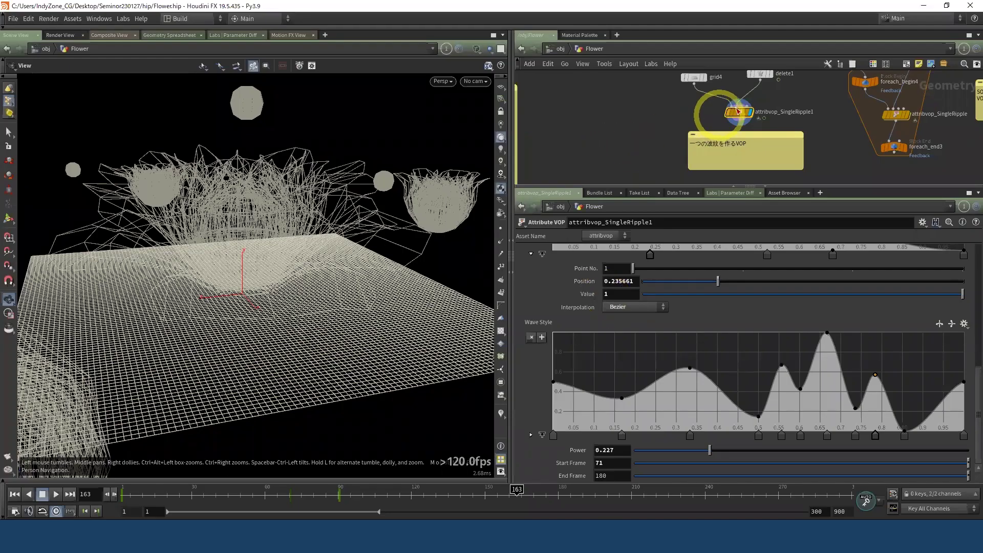
Step: Dive into attribvop_SingleRipple1 and drag the pane dividers to enlarge the network editor
double_click(737, 111)
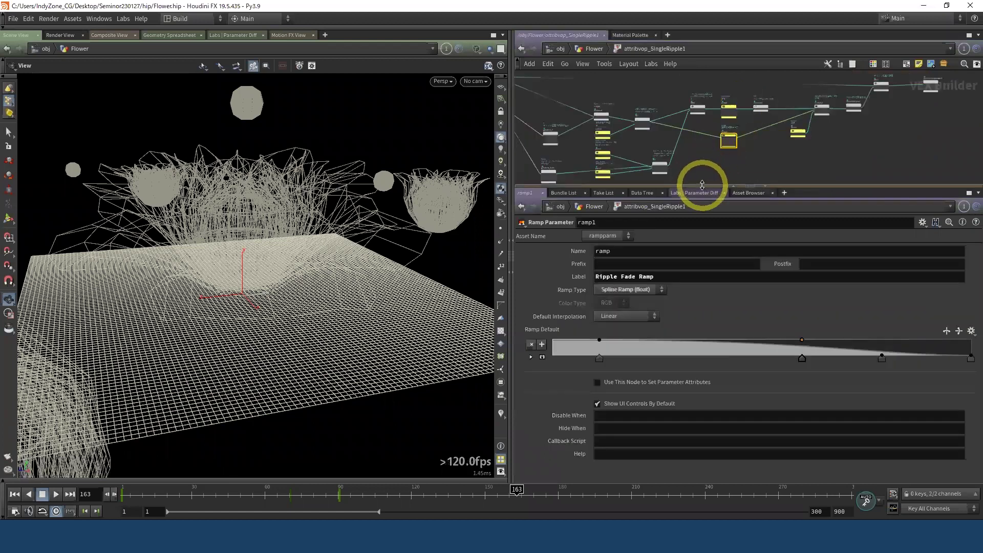
left_click_drag(702, 185, 689, 344)
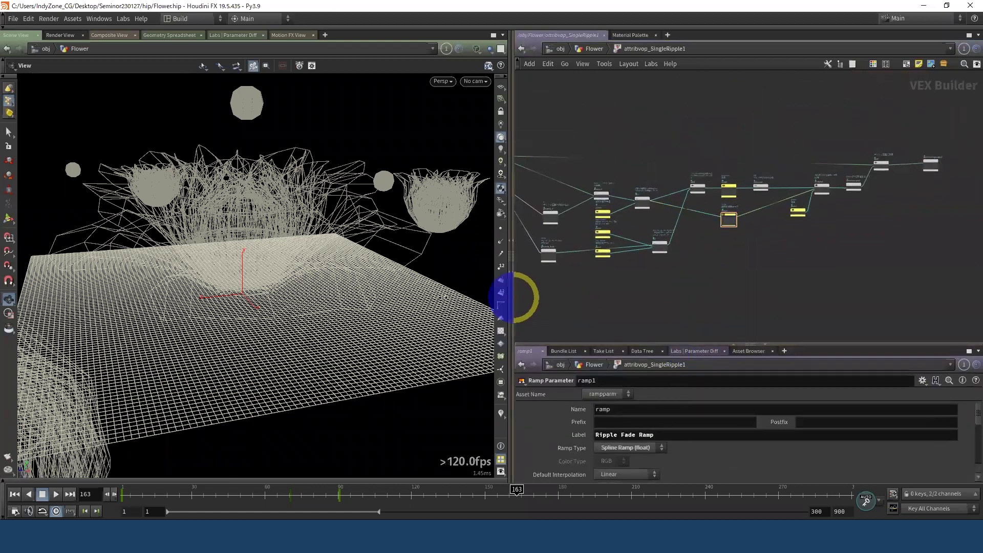
left_click_drag(514, 297, 390, 298)
scroll(561, 279, "up", 3)
scroll(633, 218, "up", 2)
scroll(640, 227, "down", 1)
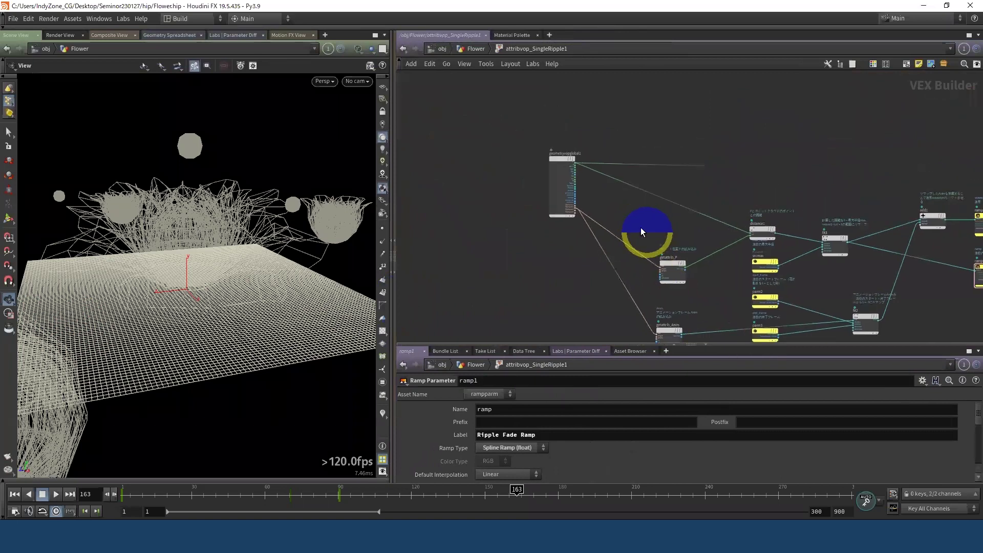
scroll(665, 218, "up", 3)
scroll(576, 201, "down", 4)
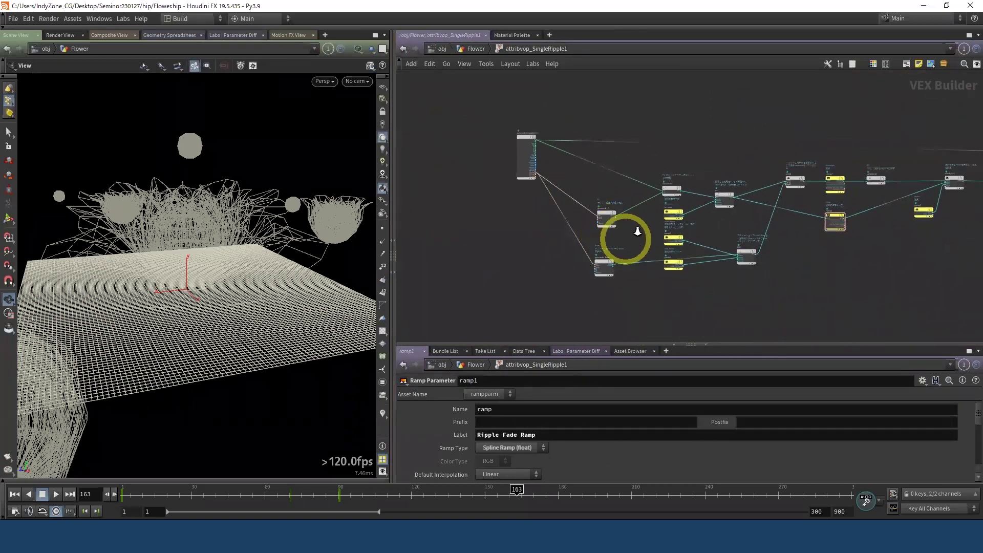
scroll(625, 237, "up", 5)
Step: Inspect the getattrib_P node, which reads attribute P, and pan to show more of the VOP network
left_click(588, 180)
middle_click_drag(589, 180, 591, 134)
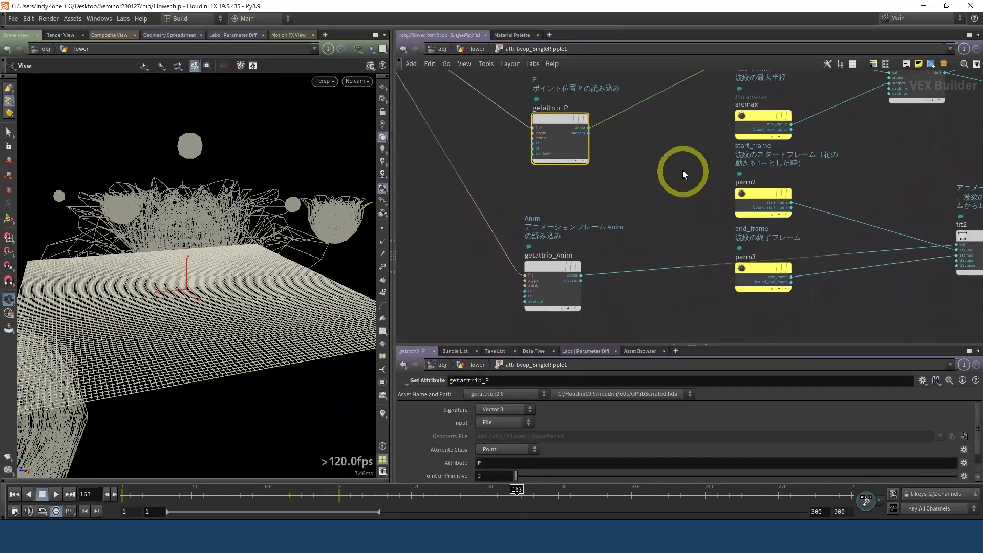
middle_click_drag(683, 170, 663, 215)
scroll(666, 205, "down", 2)
Step: Back at the Flower level, toggle display flags between delete1 and the single ripple grid
left_click(480, 49)
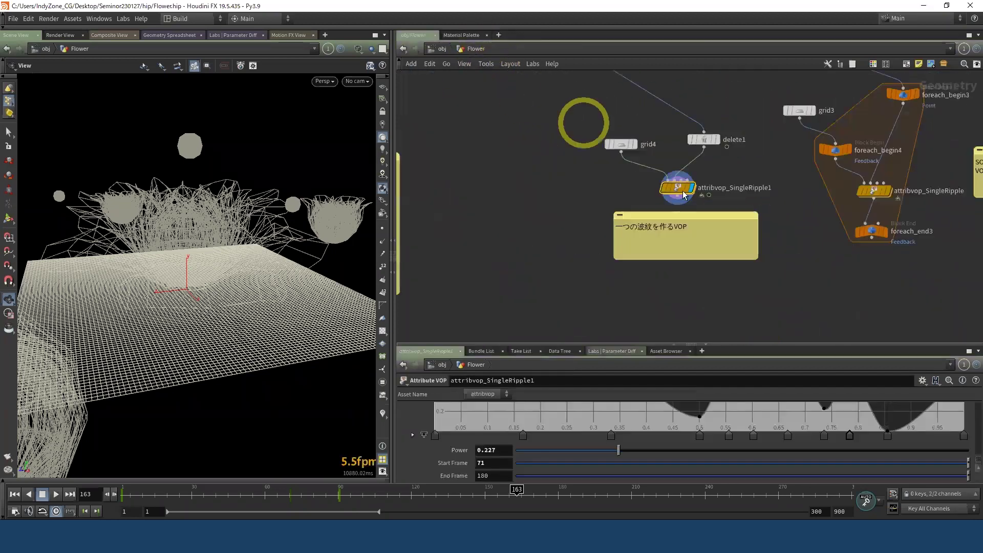
left_click(702, 138)
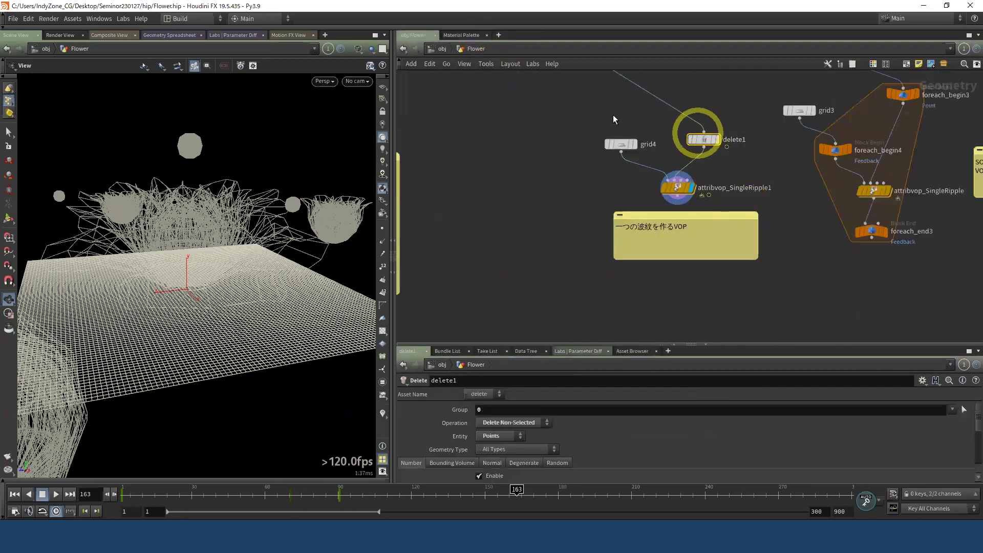
left_click(688, 191)
left_click(716, 139)
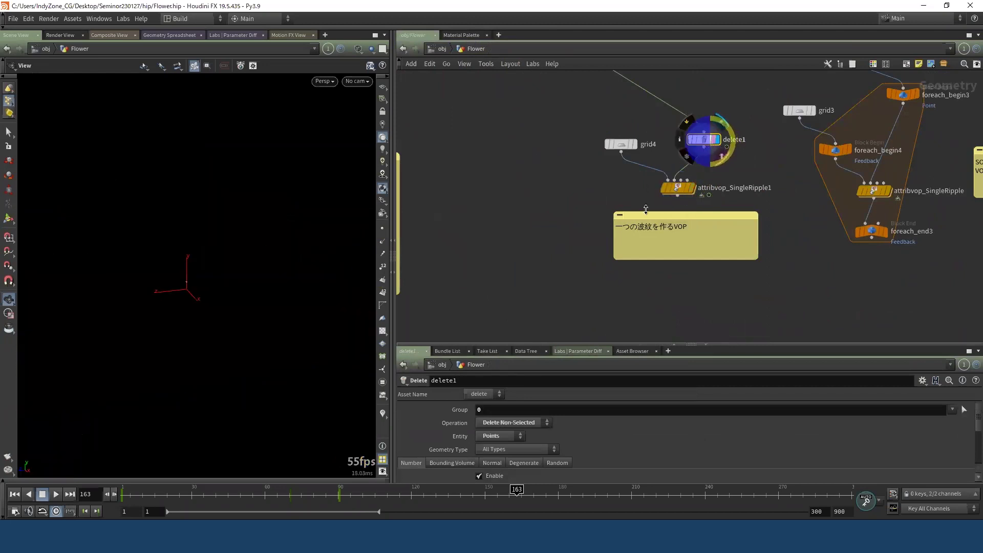
left_click(695, 191)
Step: Re-enter attribvop_SingleRipple1, inspect getattrib_Anim, and move the timeline to frame 130
double_click(692, 190)
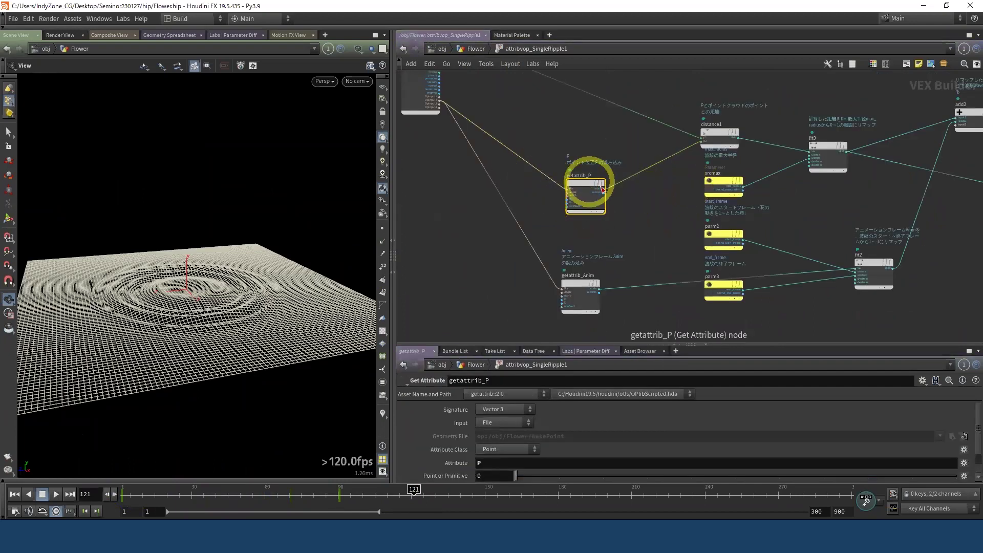
left_click(579, 297)
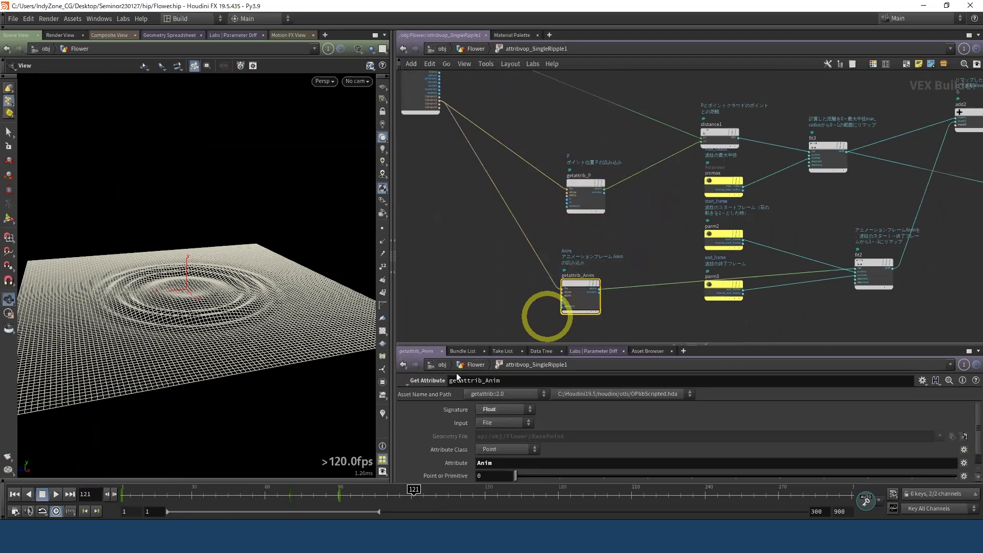
middle_click_drag(614, 302, 568, 291)
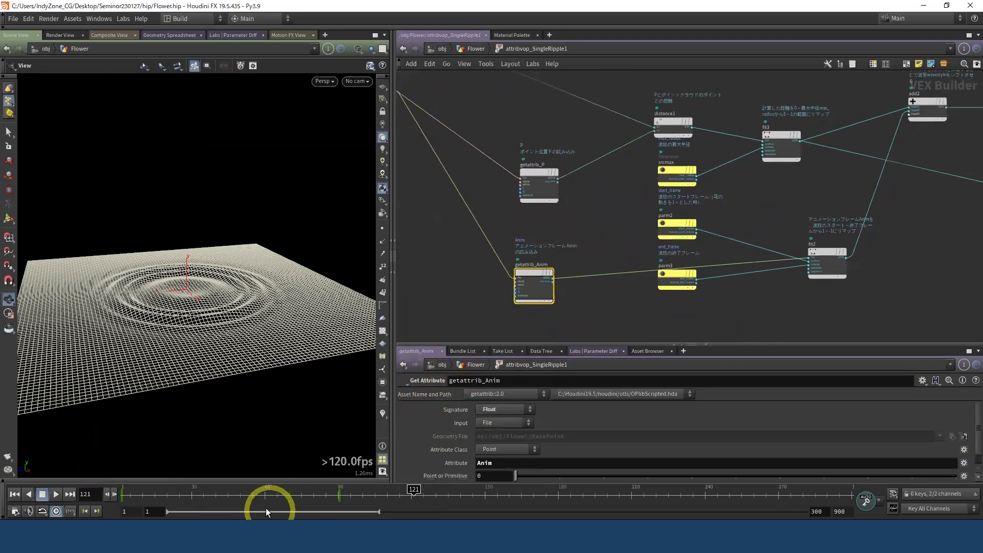
left_click_drag(193, 494, 436, 494)
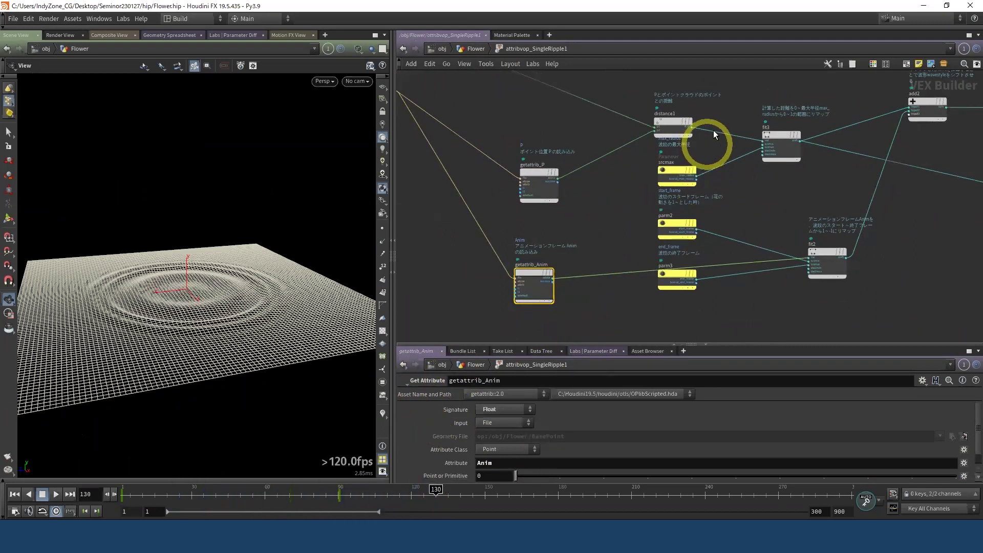
scroll(729, 115, "up", 2)
Step: Review distance1, geometryvopglobal1 and getattrib_P, which reads the Vector 3 point attribute P
middle_click_drag(729, 114, 837, 232)
mouse_move(838, 232)
left_mouse_down()
mouse_move(735, 268)
mouse_move(690, 244)
left_mouse_up()
left_click(600, 313)
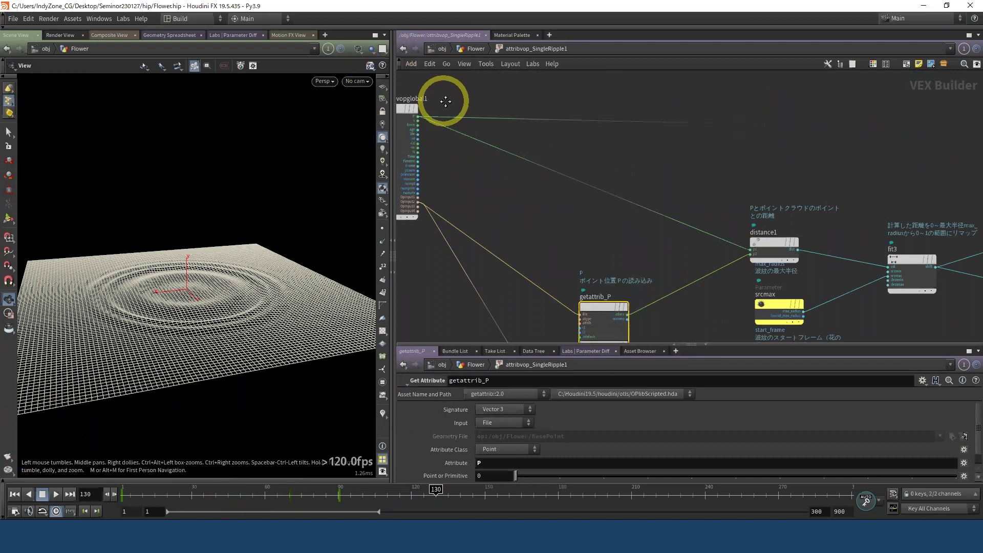
left_click(407, 141)
middle_click_drag(442, 164, 476, 164)
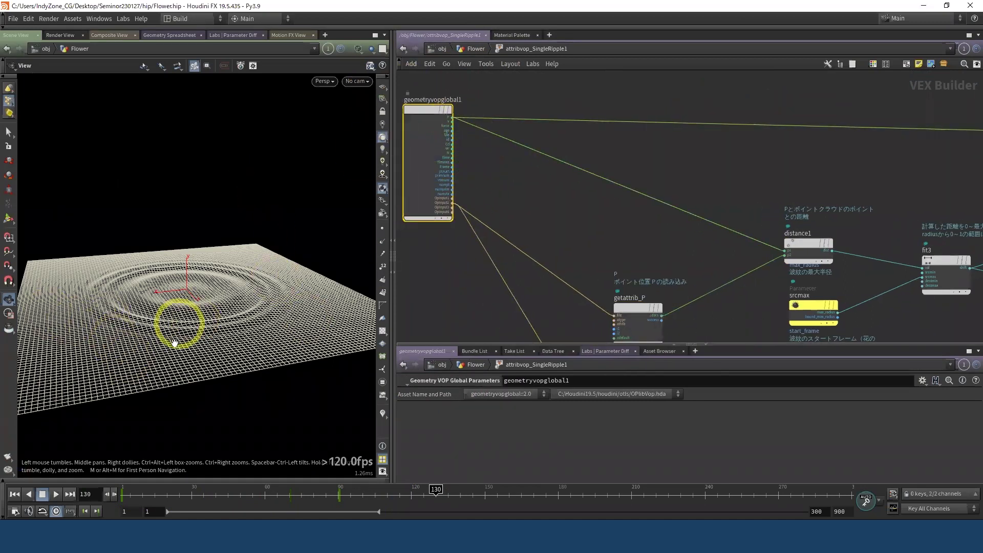
left_click(632, 306)
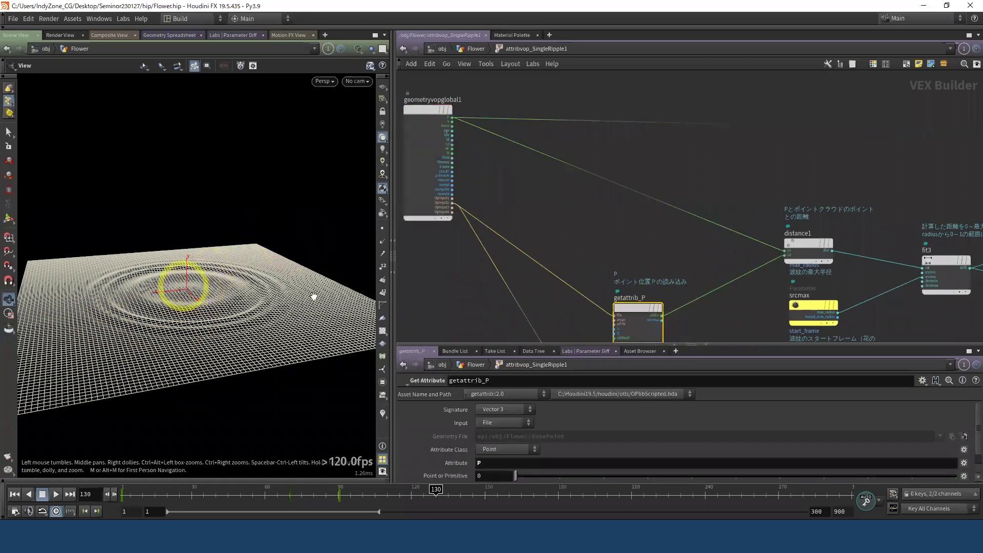
Step: Inspect fit3's Fit Range settings and the srcmax parameter node feeding it
middle_click_drag(871, 275, 674, 247)
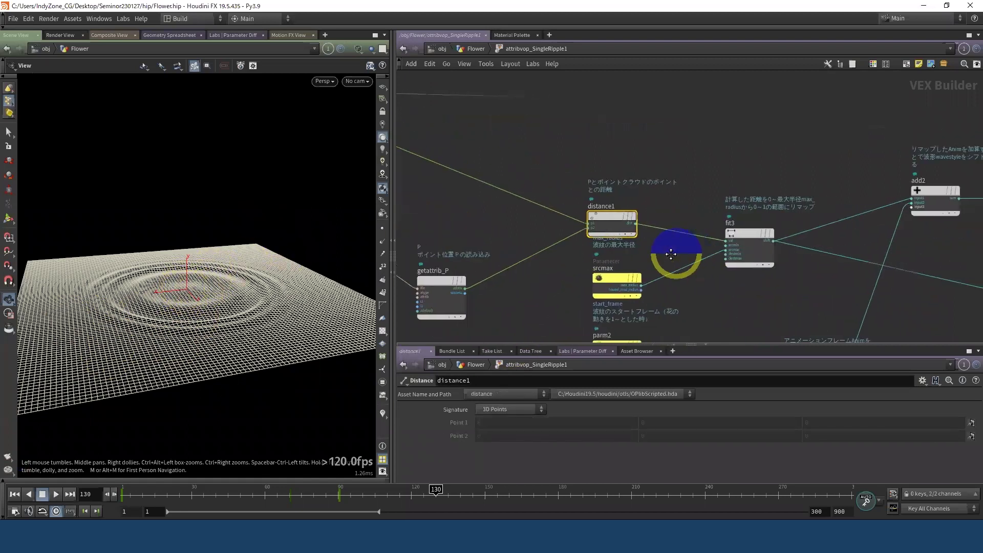
left_click(750, 256)
middle_click_drag(719, 311, 621, 310)
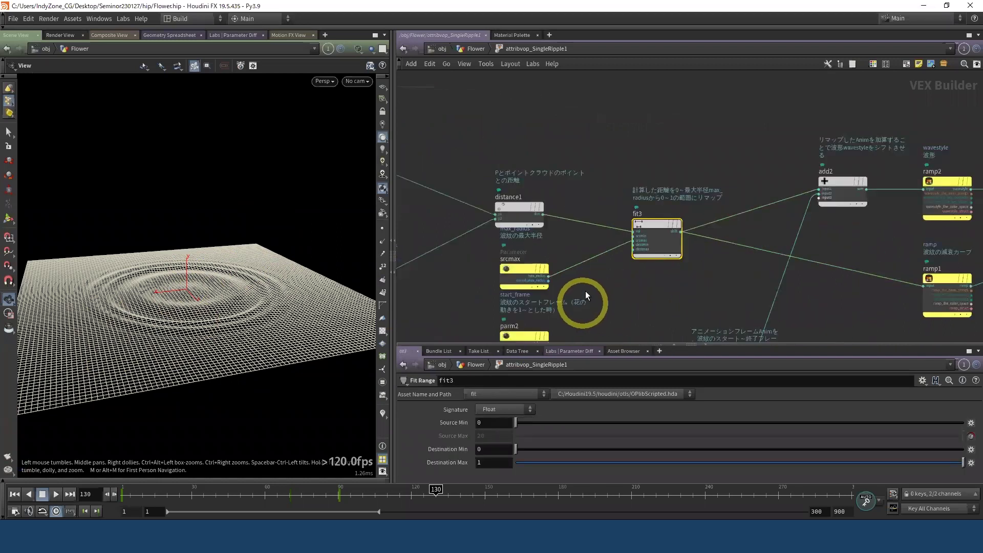
left_click(503, 269)
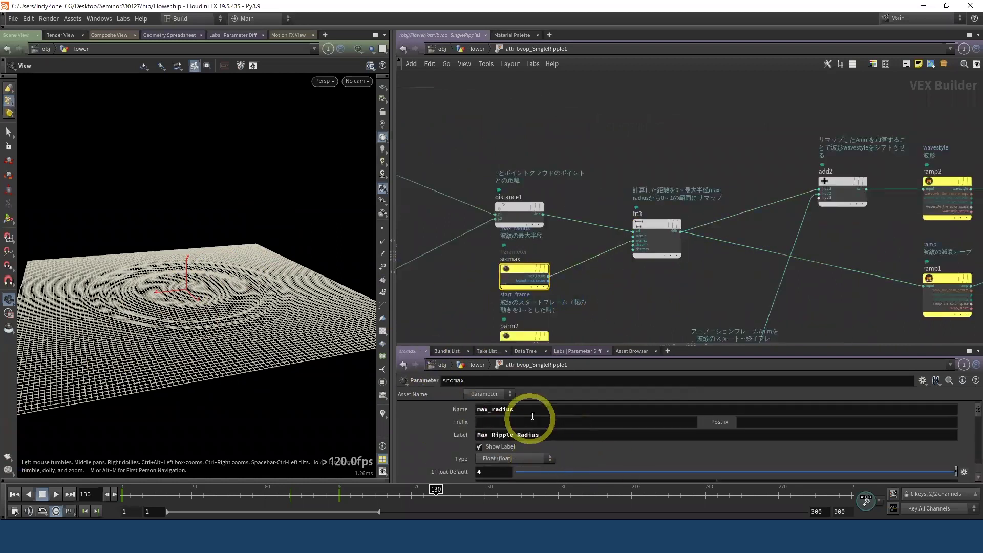
left_click_drag(694, 280, 615, 226)
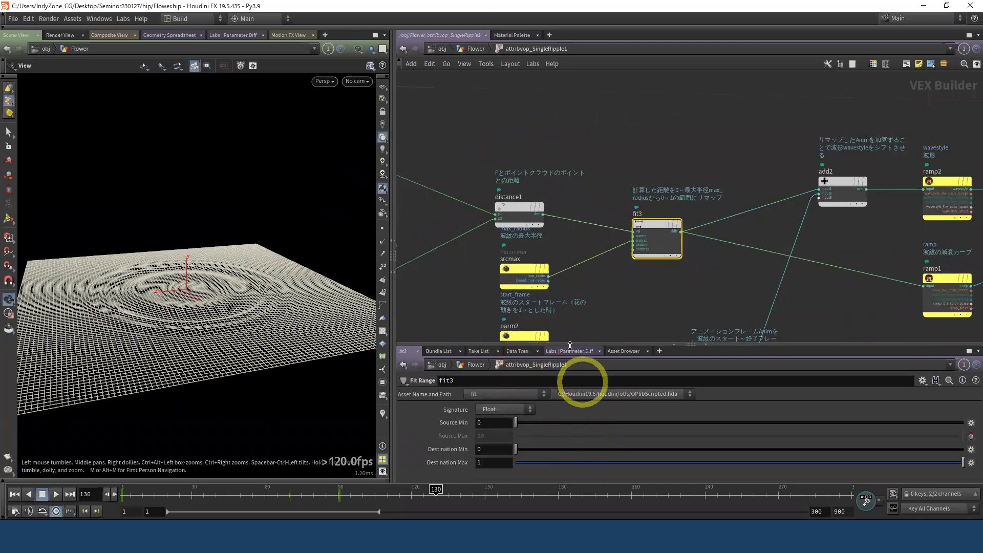
middle_click_drag(557, 235, 625, 239)
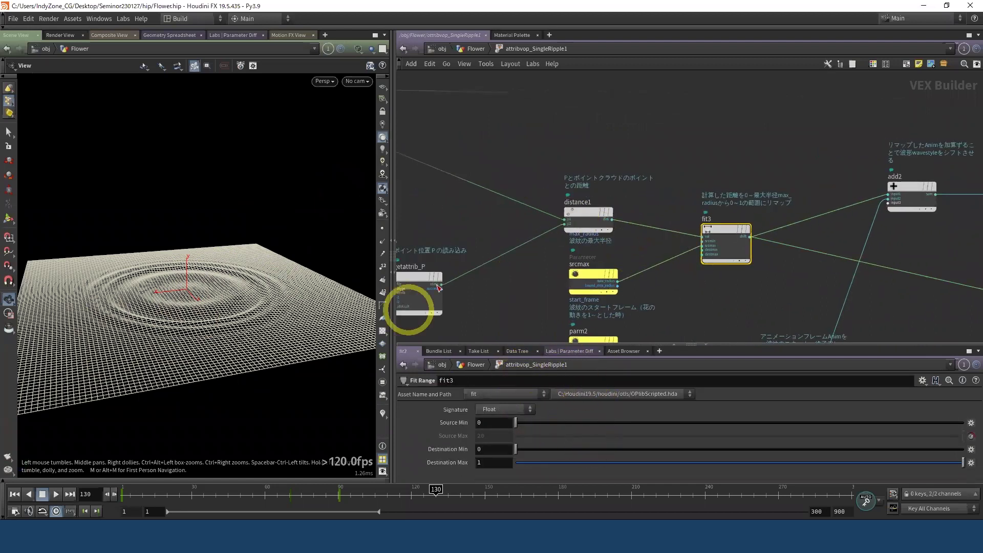
left_click(589, 284)
left_click(724, 245)
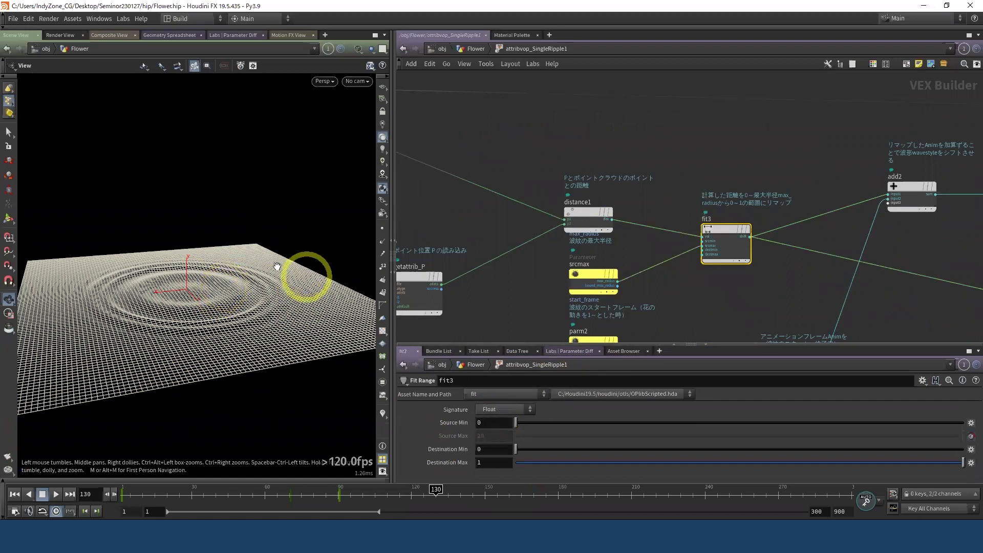
Step: Check getattrib_Anim, the start_frame and end_frame parameters, and fit2's destination range 1 to -1
middle_click_drag(783, 257, 575, 241)
mouse_move(707, 225)
middle_mouse_down()
mouse_move(699, 234)
mouse_move(644, 162)
middle_mouse_up()
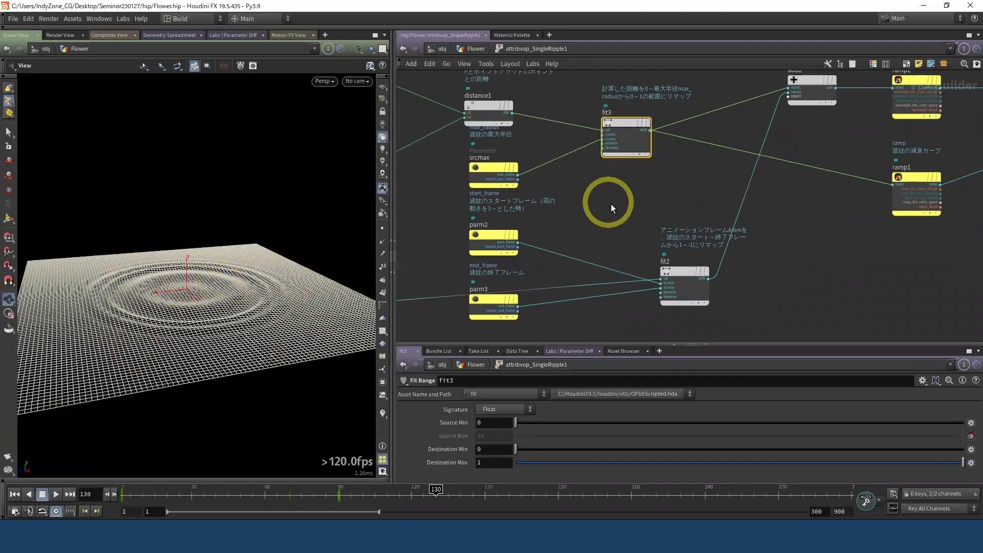
middle_click_drag(610, 203, 809, 165)
left_click(484, 291)
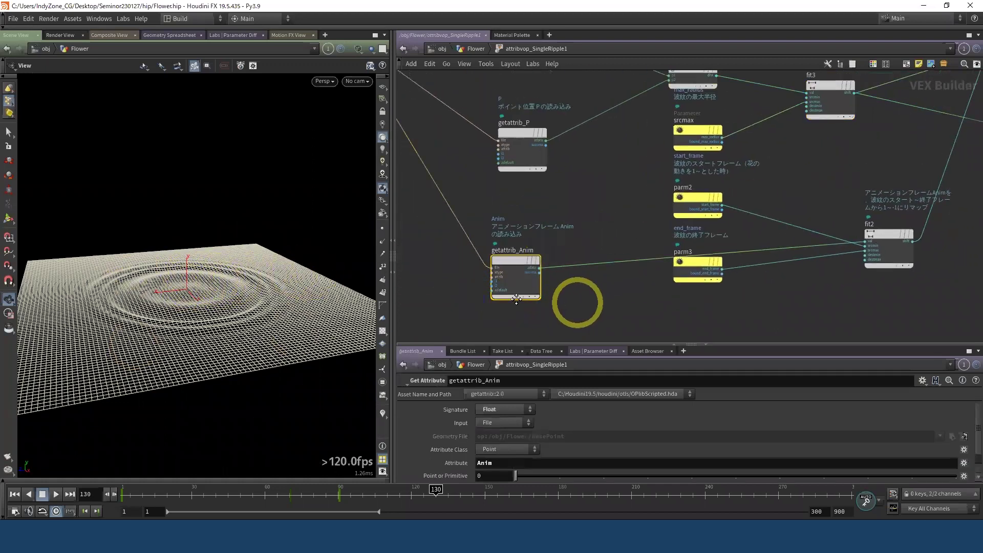
scroll(640, 292, "right", 3)
left_click(604, 204)
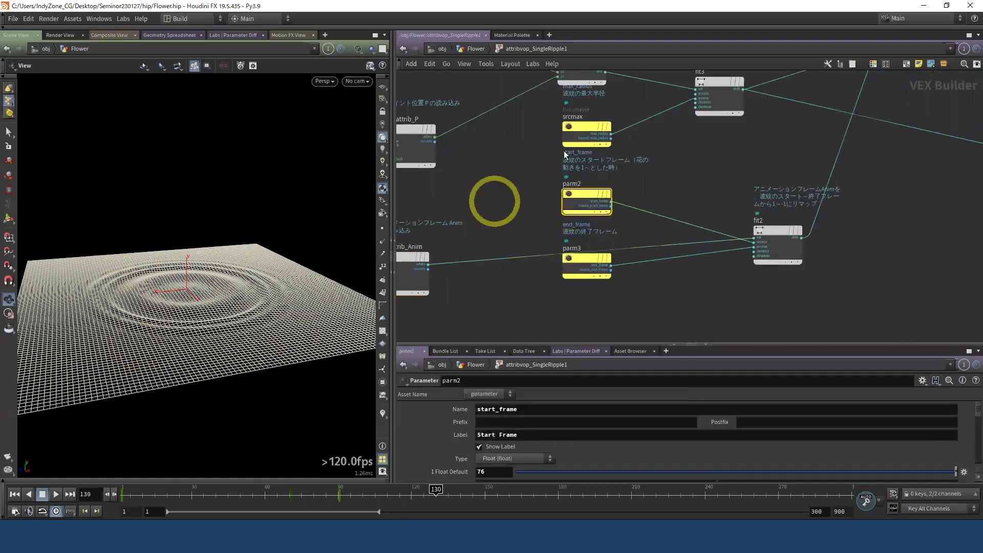
left_click(566, 263)
left_click(787, 235)
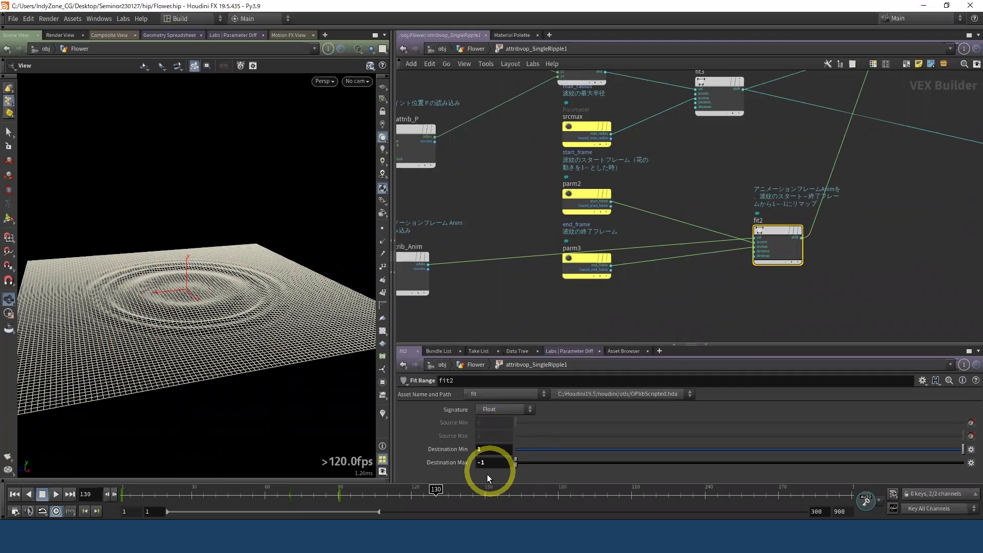
left_click(205, 317)
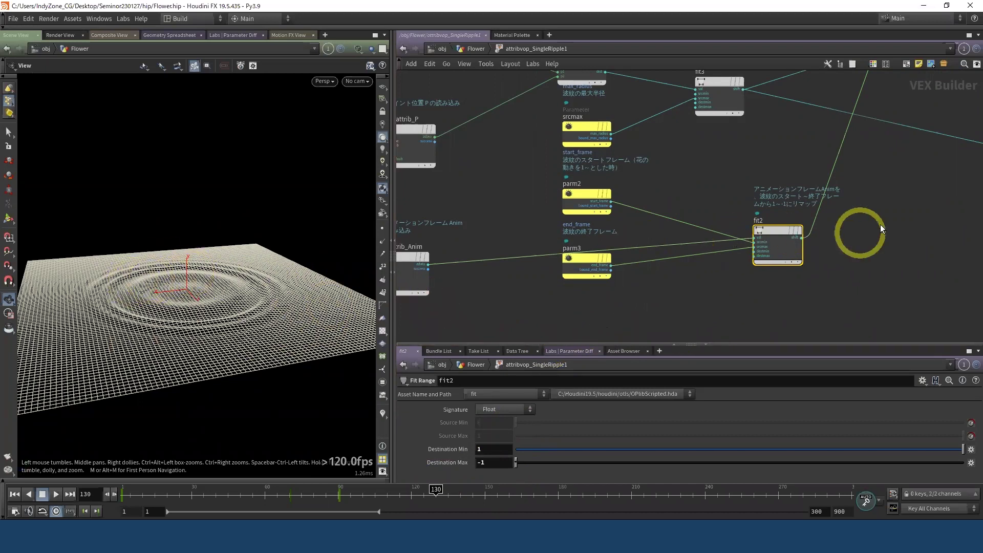
Step: Inspect the add2, ramp2 and fit2 nodes and their connections in the VOP network
middle_click_drag(935, 97, 704, 257)
left_click(681, 205)
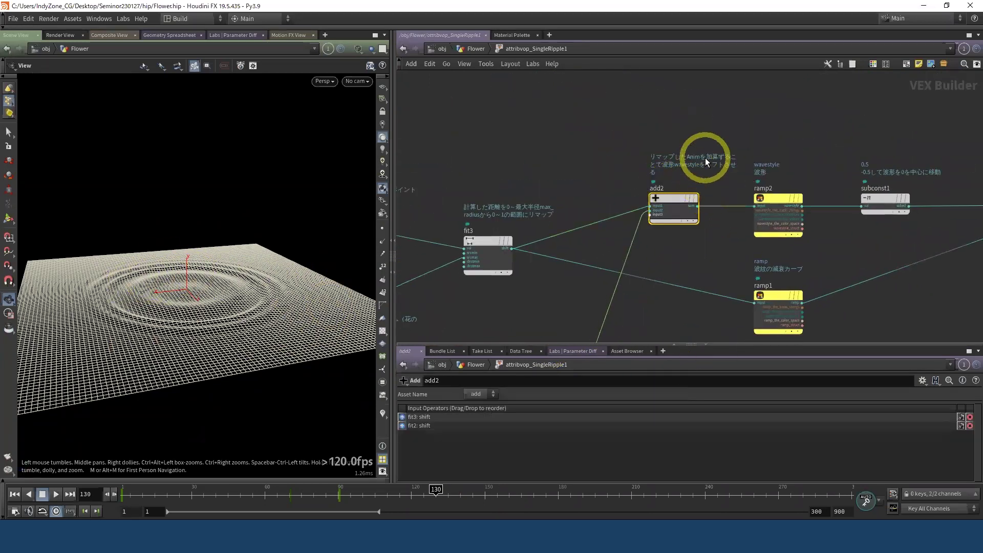
middle_click(748, 215)
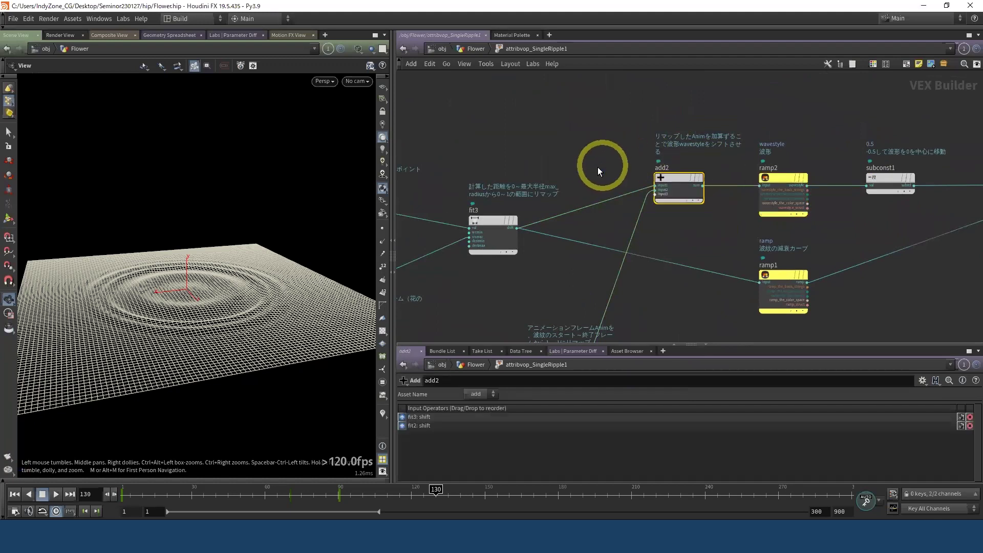
middle_click_drag(598, 167, 668, 153)
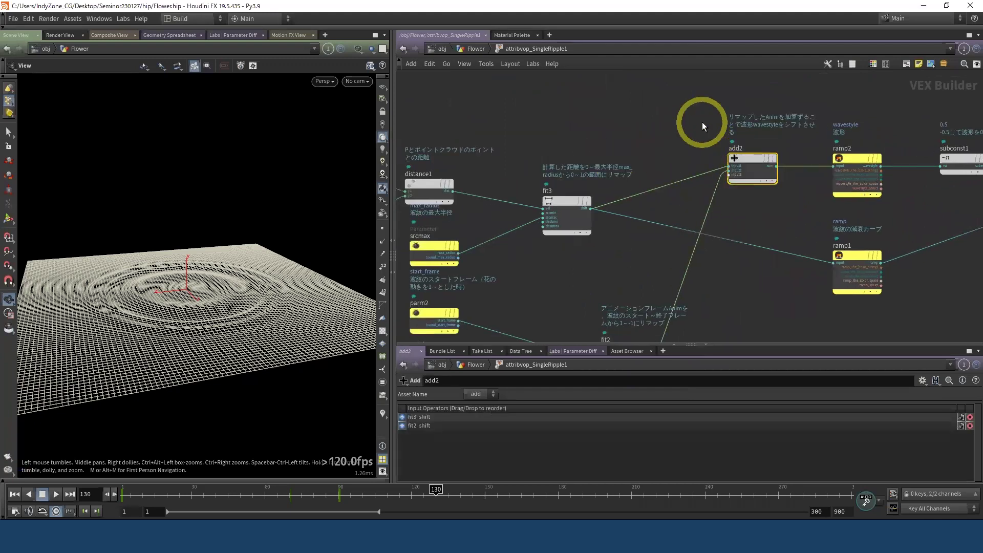
left_click_drag(687, 148, 736, 177)
mouse_move(725, 285)
middle_mouse_down()
mouse_move(724, 246)
mouse_move(682, 294)
middle_mouse_up()
left_click(628, 267)
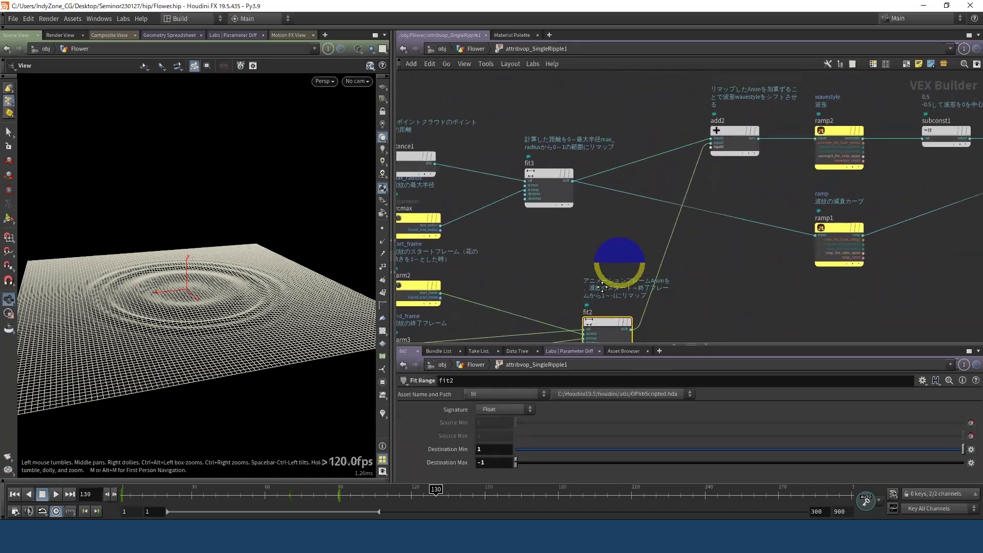
middle_click_drag(603, 287, 584, 312)
Step: Select the wavestyle ramp2 and wire fit3's output directly into its input, bypassing add2
left_click(677, 149)
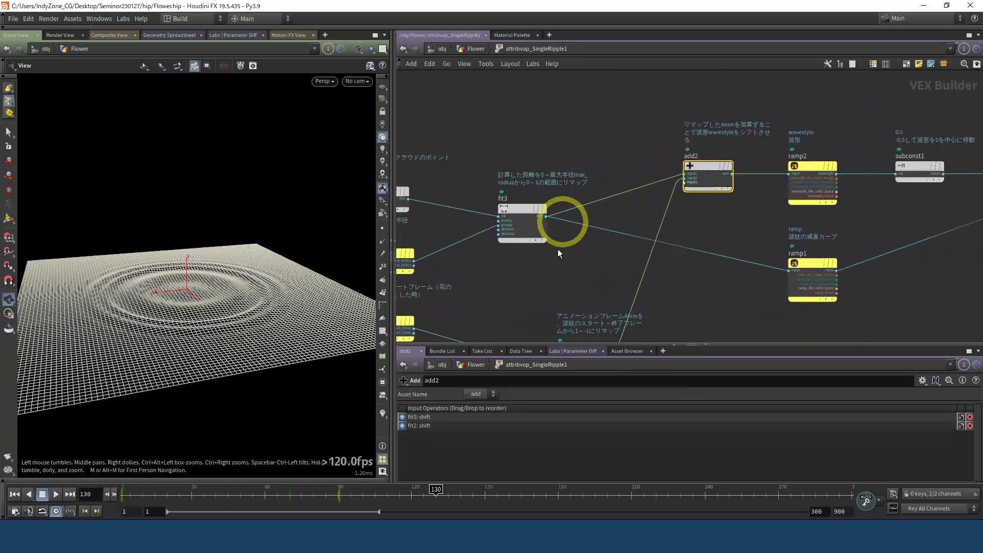
middle_click_drag(557, 249, 615, 261)
middle_click_drag(784, 220, 684, 232)
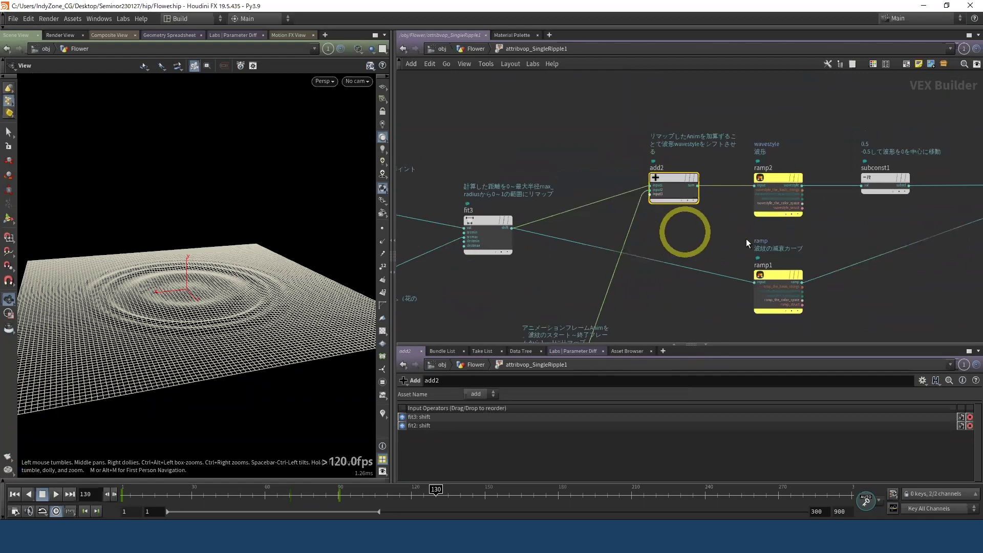
left_click_drag(834, 234, 743, 152)
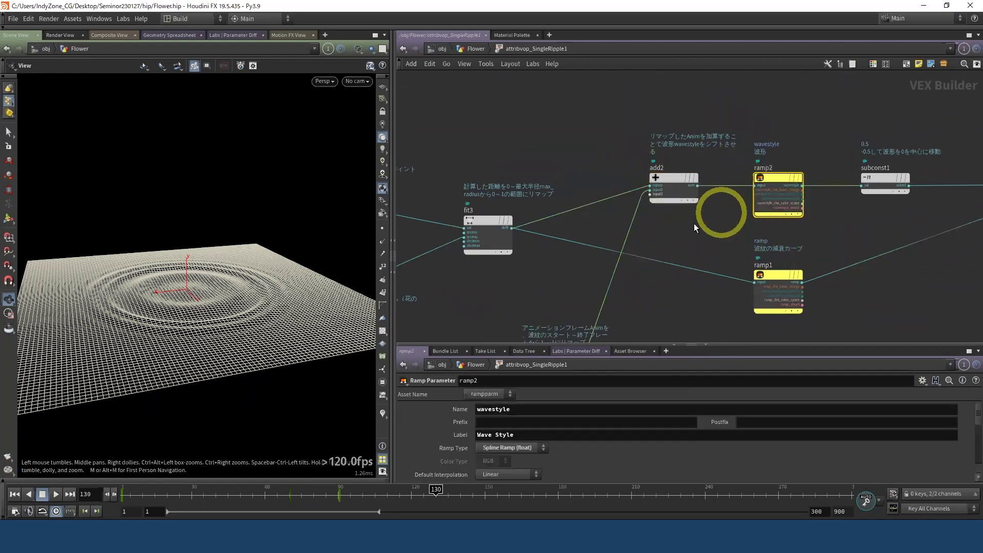
left_click(243, 311)
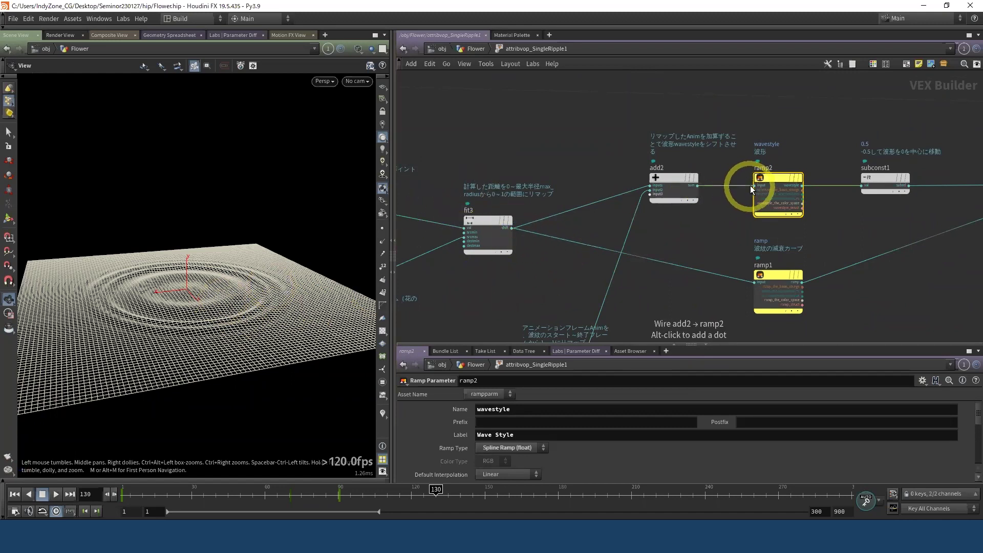
mouse_move(748, 187)
left_mouse_down()
mouse_move(506, 240)
mouse_move(511, 228)
left_mouse_up()
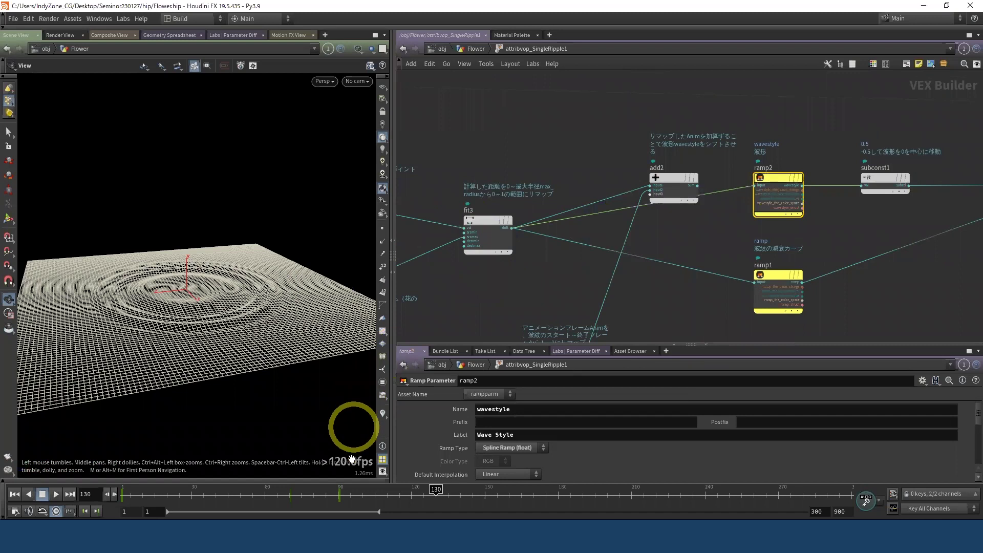
mouse_move(428, 495)
left_mouse_down()
mouse_move(713, 471)
mouse_move(67, 495)
mouse_move(489, 495)
mouse_move(120, 495)
mouse_move(486, 495)
mouse_move(187, 495)
mouse_move(502, 512)
left_mouse_up()
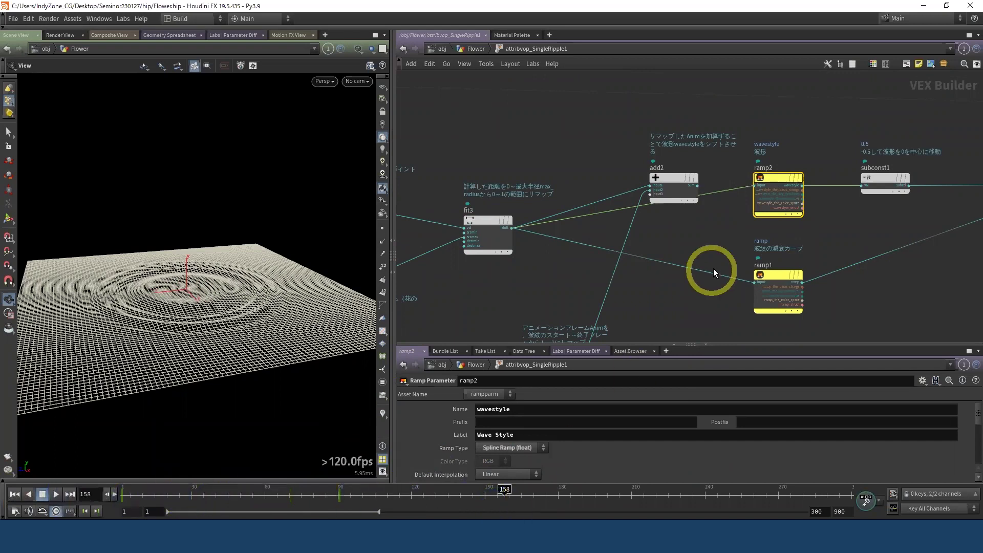
Step: Test detaching the wave height wire from vecsetcompon2, scrub the ripple, then undo it
middle_click_drag(714, 269, 516, 307)
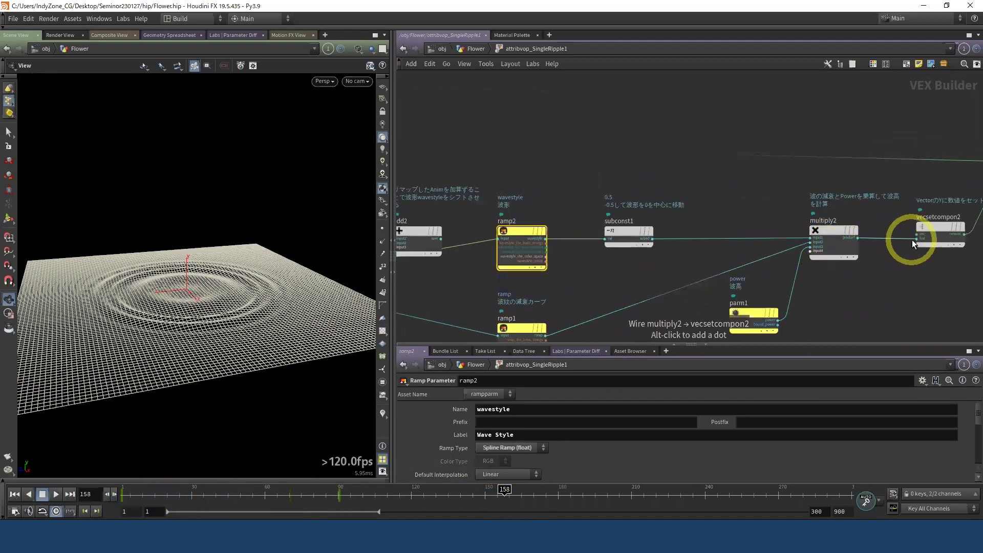
mouse_move(916, 241)
left_mouse_down()
mouse_move(544, 238)
mouse_move(652, 239)
left_mouse_up()
mouse_move(491, 500)
left_mouse_down()
mouse_move(292, 494)
mouse_move(365, 516)
left_mouse_up()
mouse_move(532, 505)
left_mouse_down()
mouse_move(236, 499)
mouse_move(506, 498)
left_mouse_up()
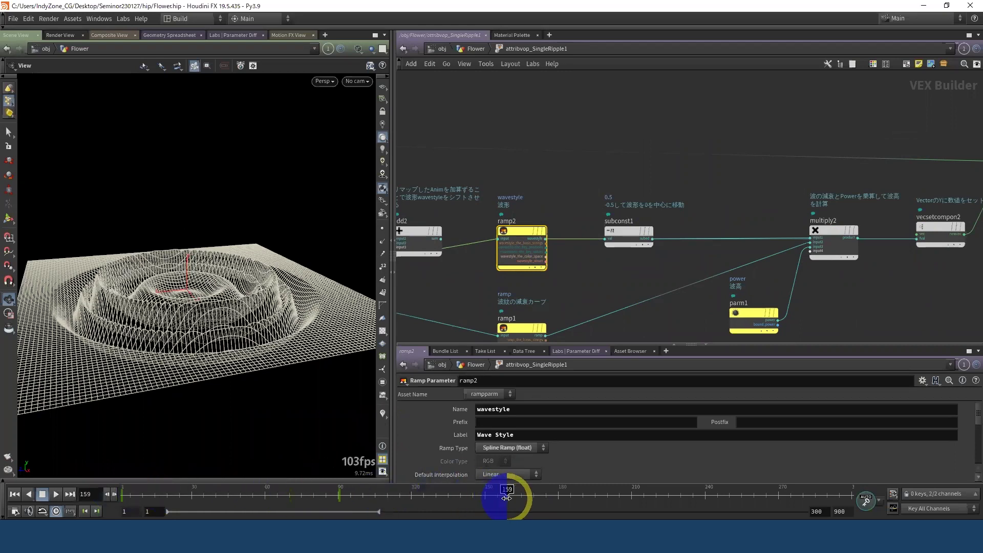
key("ctrl+z")
Step: Check the srcmax Max Ripple Radius node and scrub between frames 167 and 74
mouse_move(570, 263)
middle_mouse_down()
mouse_move(903, 244)
mouse_move(958, 226)
middle_mouse_up()
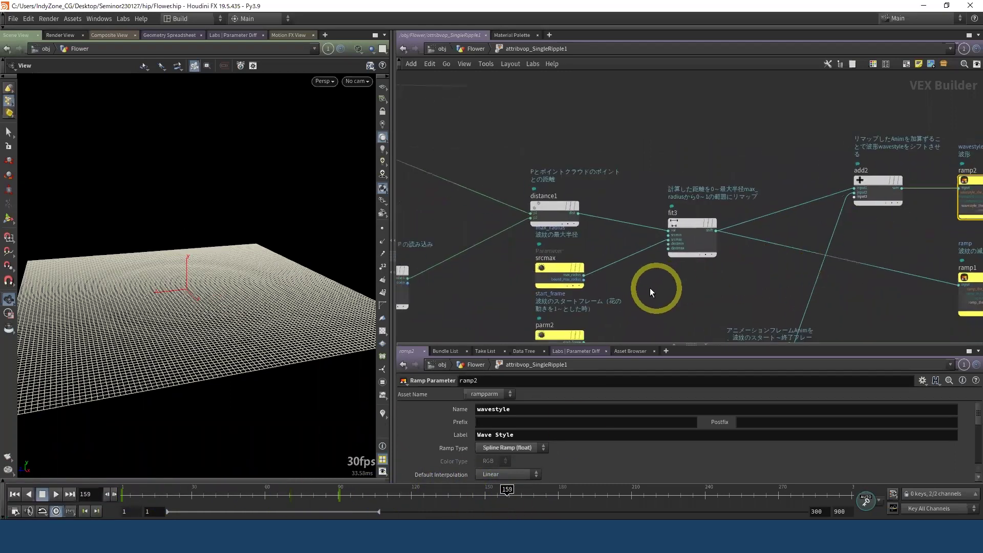
left_click_drag(627, 287, 532, 265)
middle_click_drag(812, 286, 873, 276)
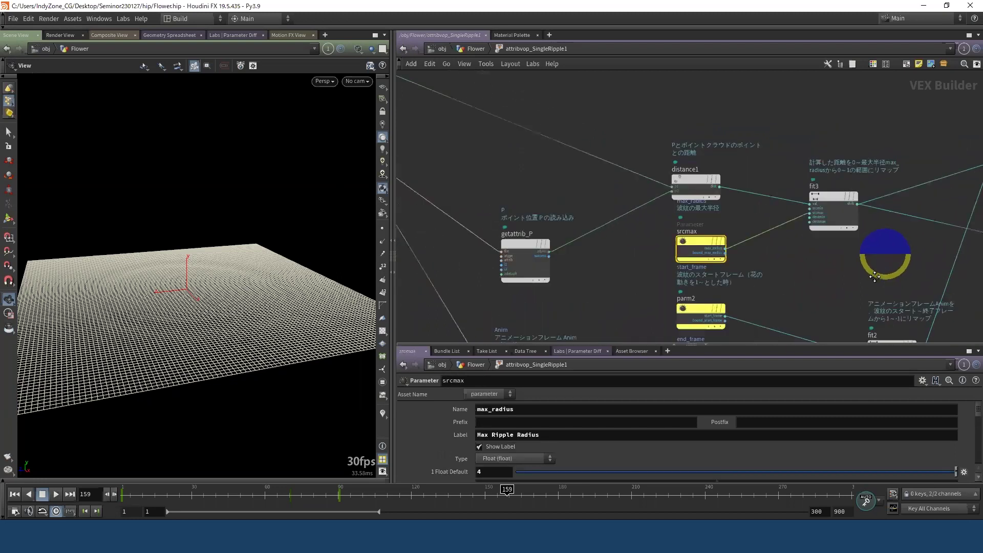
middle_click_drag(614, 288, 602, 288)
left_click_drag(213, 506, 528, 496)
left_click_drag(346, 490, 299, 494)
Step: Rewire ramp2's input, scrub the ripple forming, and begin reconnecting add2 to ramp2
middle_click_drag(761, 254, 691, 249)
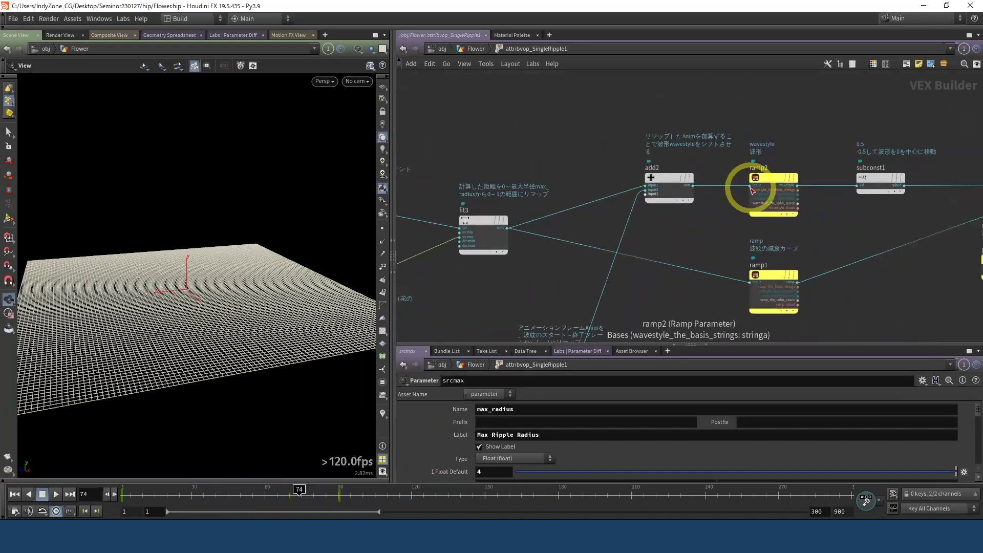
left_click_drag(752, 188, 523, 238)
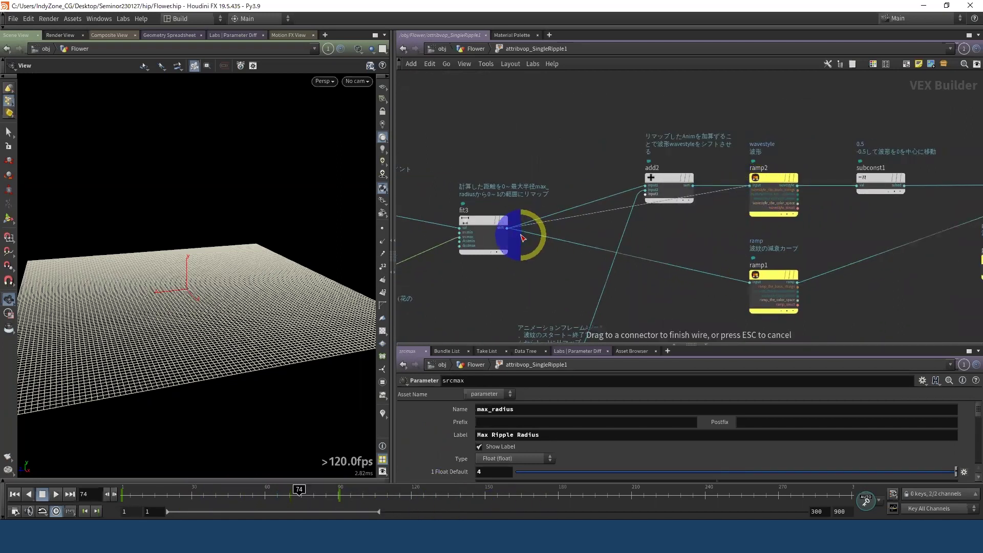
left_click_drag(522, 238, 507, 228)
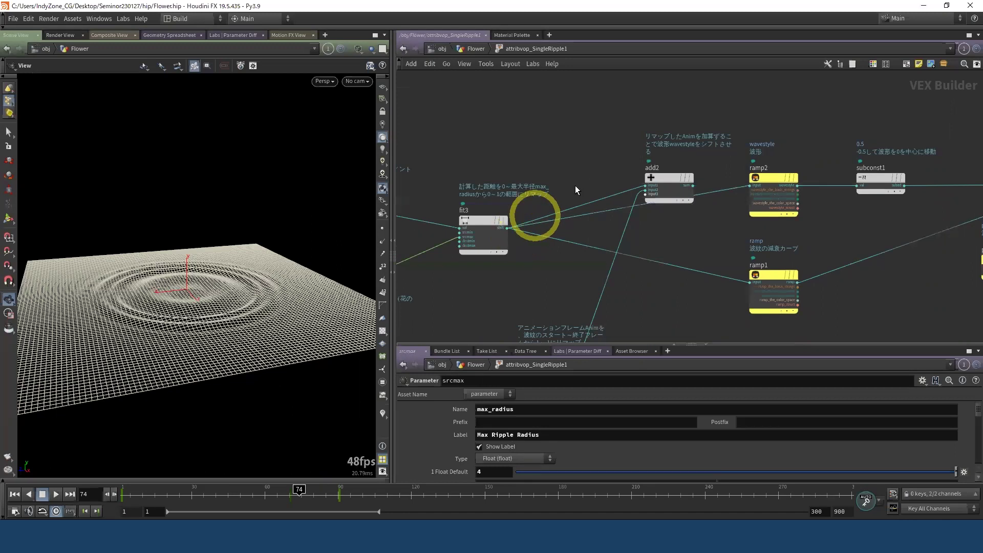
left_click_drag(299, 491, 135, 489)
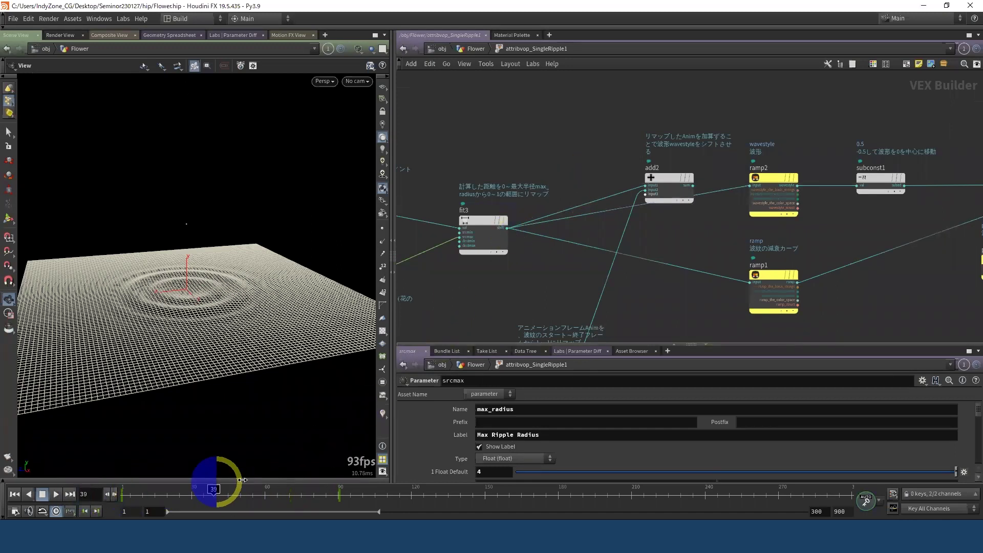
mouse_move(231, 489)
left_mouse_down()
mouse_move(188, 489)
mouse_move(426, 492)
left_mouse_up()
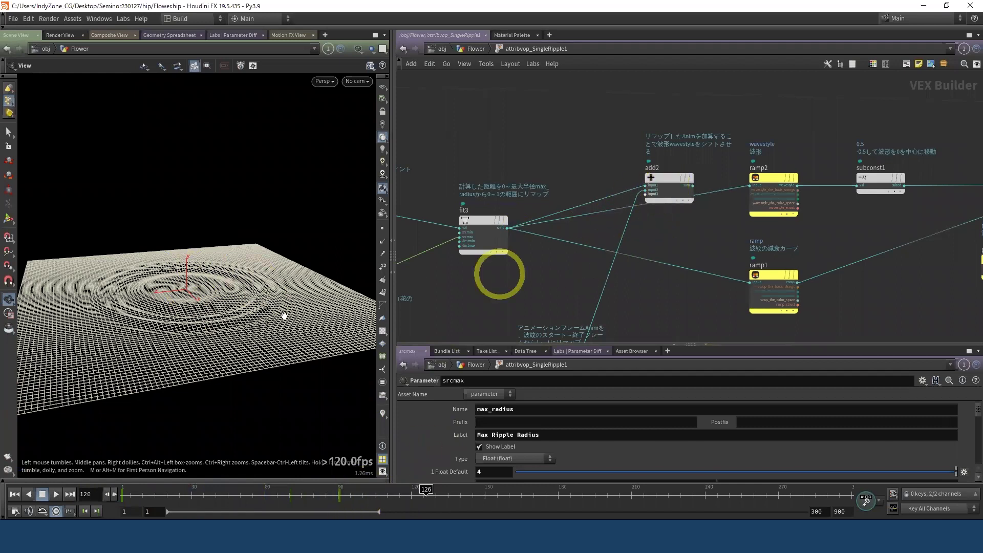
left_click_drag(154, 494, 363, 499)
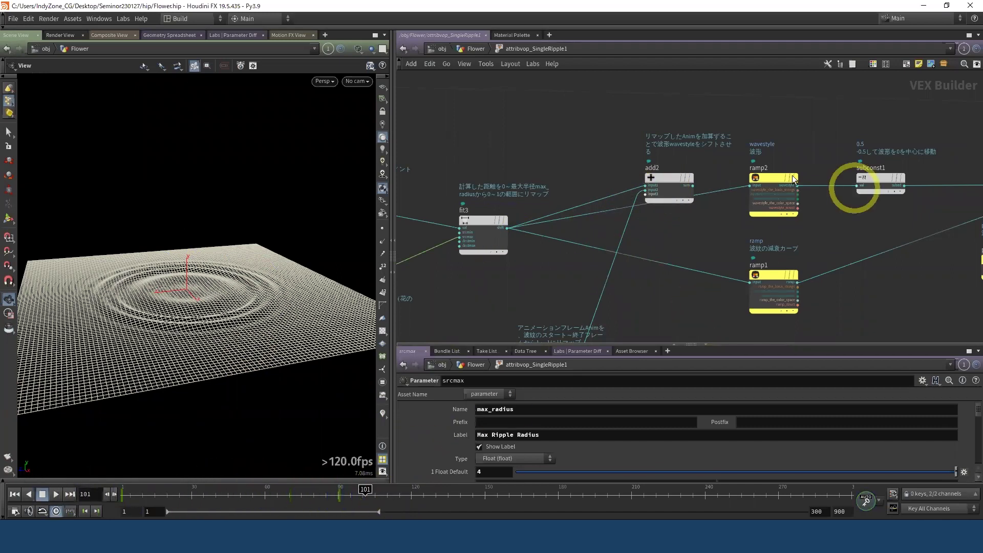
mouse_move(749, 185)
left_mouse_down()
mouse_move(700, 195)
mouse_move(692, 185)
left_mouse_up()
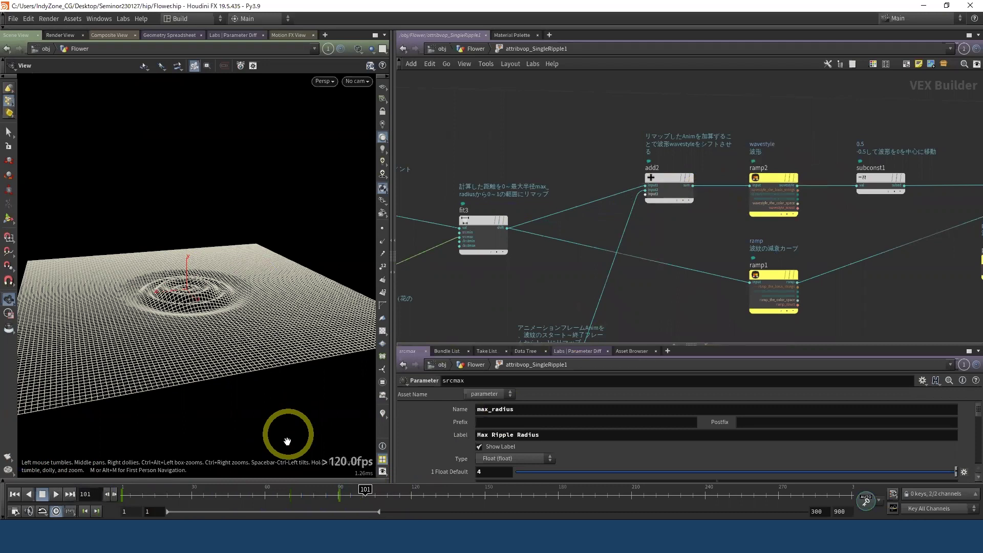
mouse_move(329, 493)
left_mouse_down()
mouse_move(198, 492)
mouse_move(390, 480)
mouse_move(409, 492)
left_mouse_up()
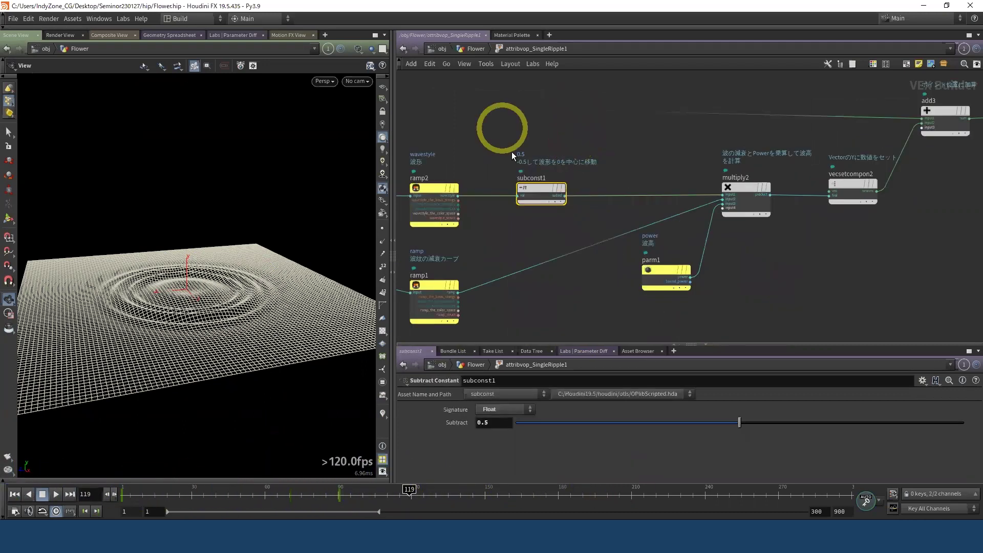
left_click(475, 48)
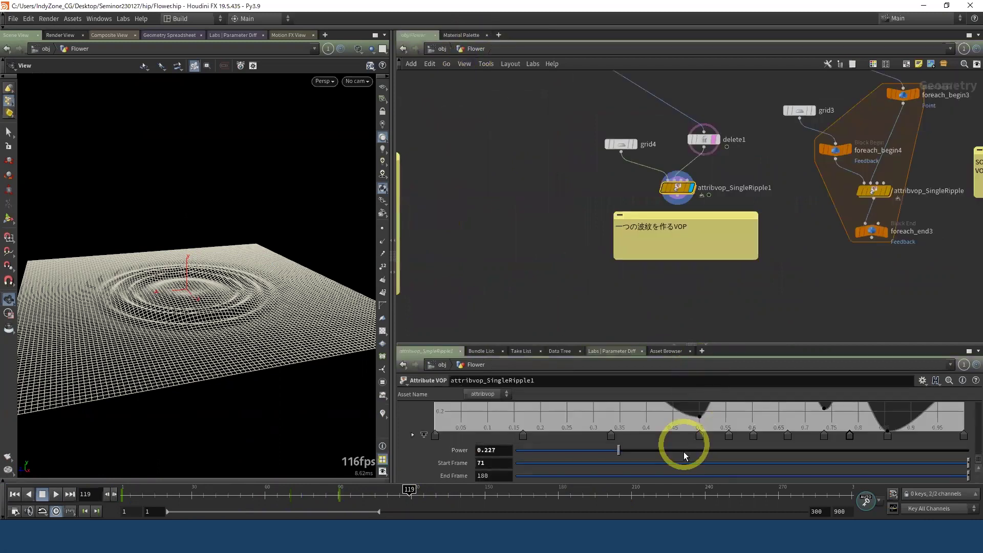
scroll(681, 417, "up", 2)
scroll(662, 425, "up", 1)
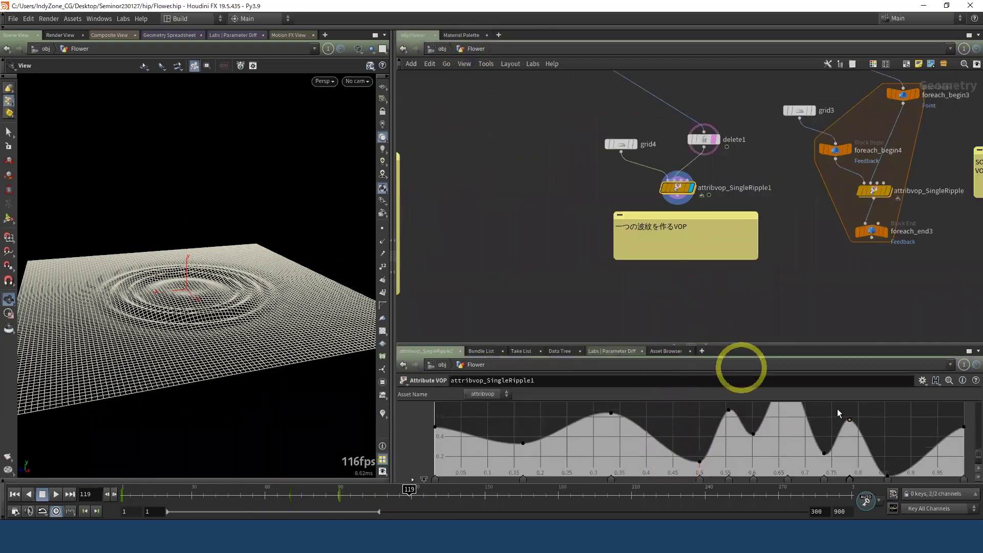
double_click(676, 191)
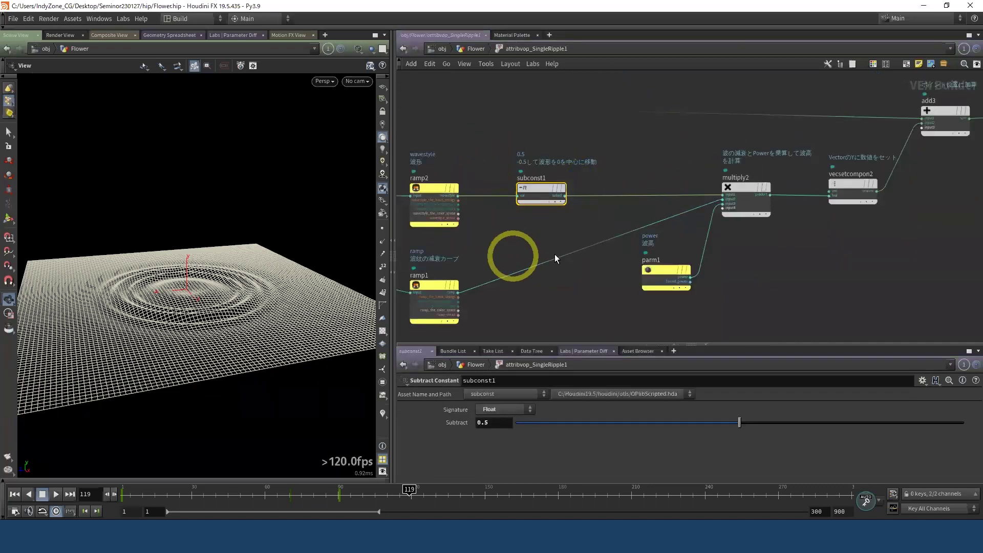
middle_click_drag(525, 254, 564, 215)
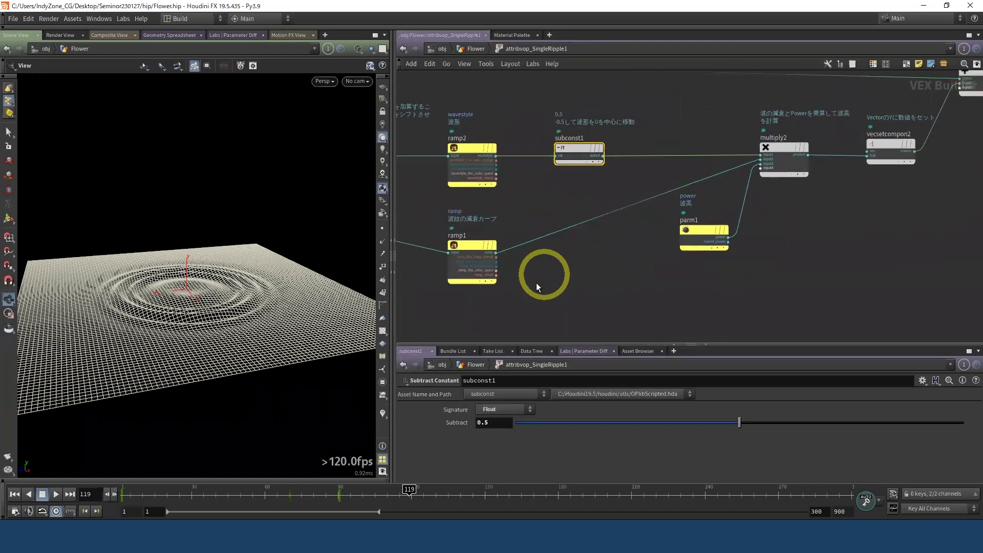
left_click(468, 254)
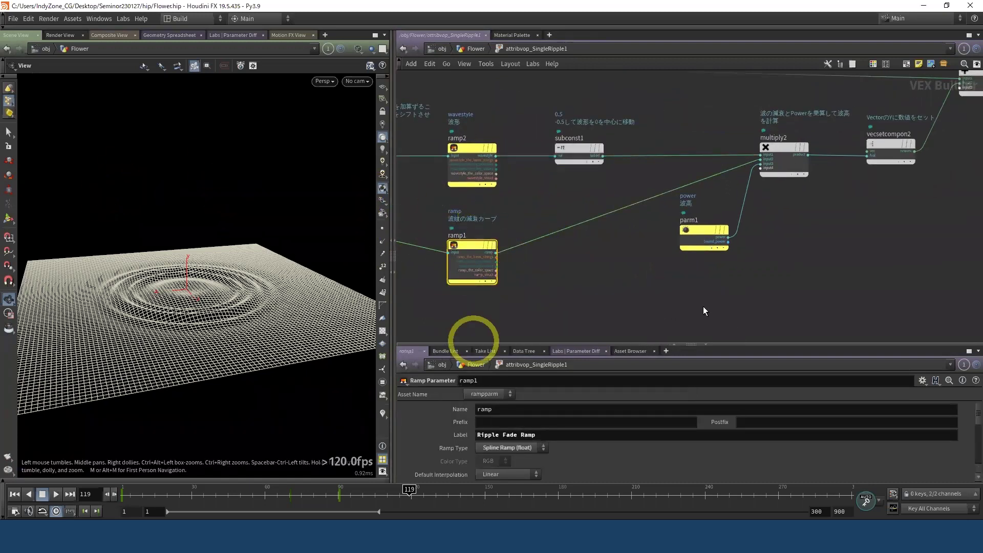
middle_click_drag(604, 276, 522, 308)
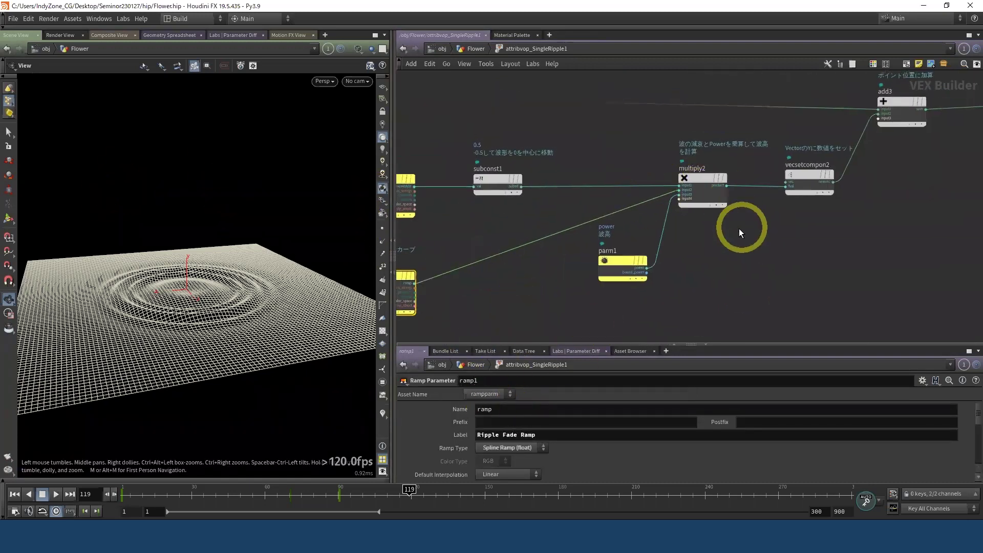
left_click(702, 191)
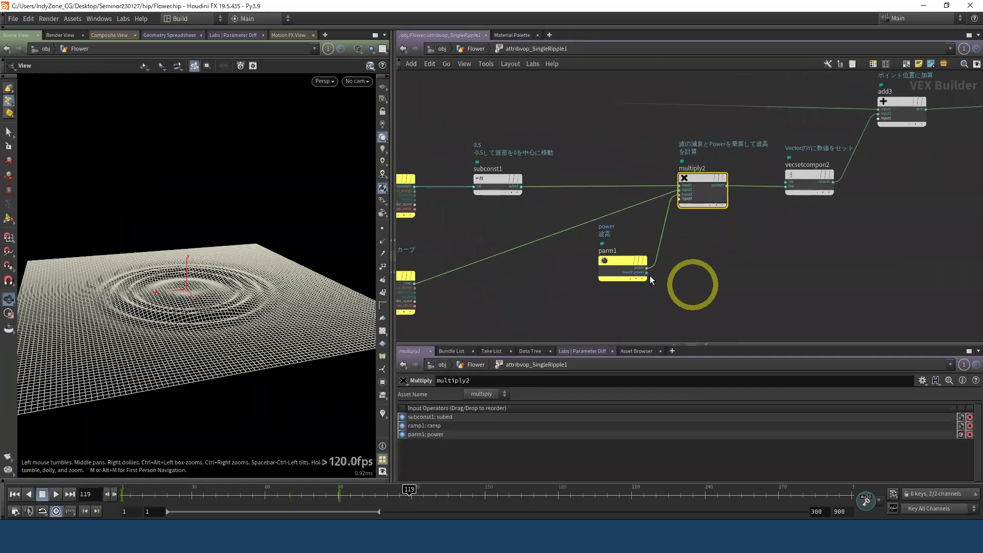
left_click(622, 266)
middle_click_drag(812, 253, 639, 310)
left_click(637, 240)
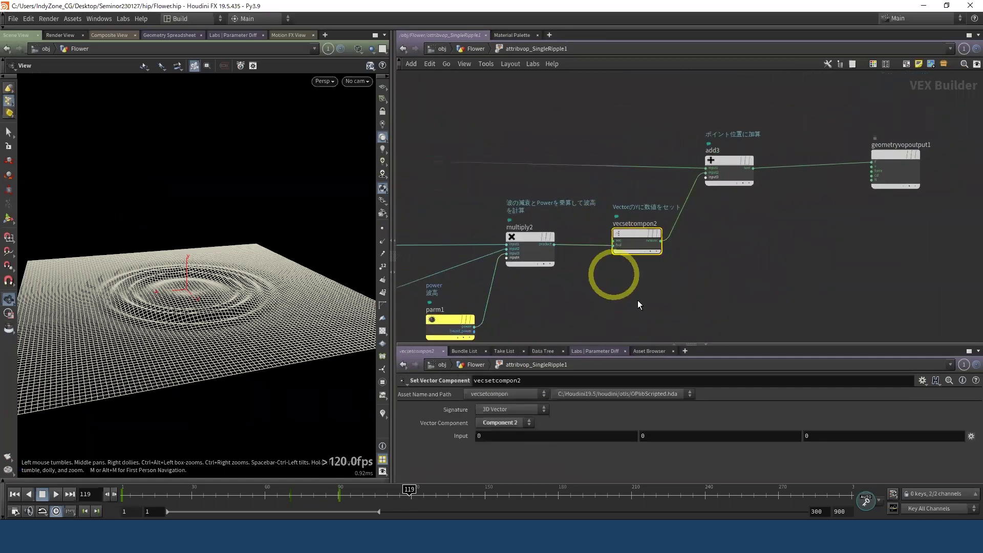
scroll(638, 301, "up", 4)
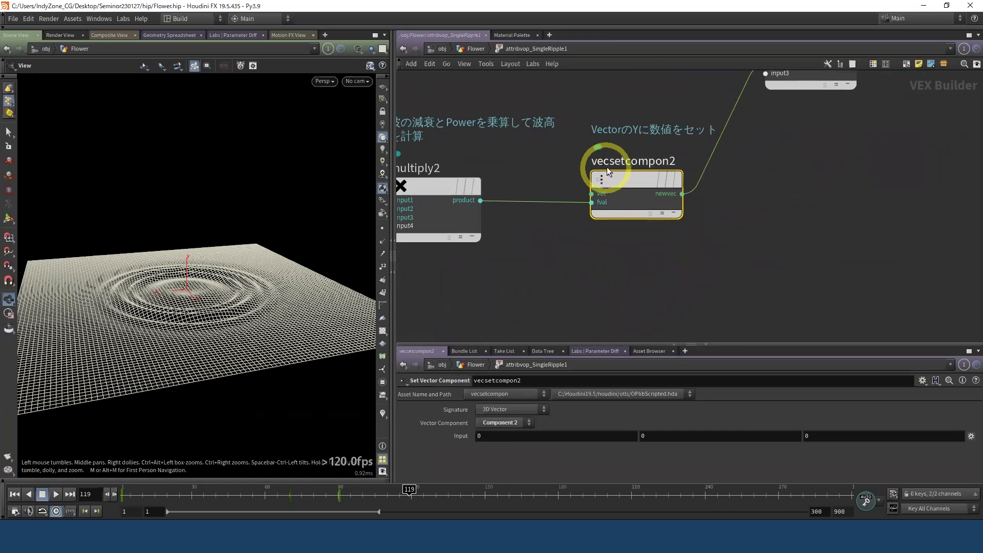
left_click(463, 225)
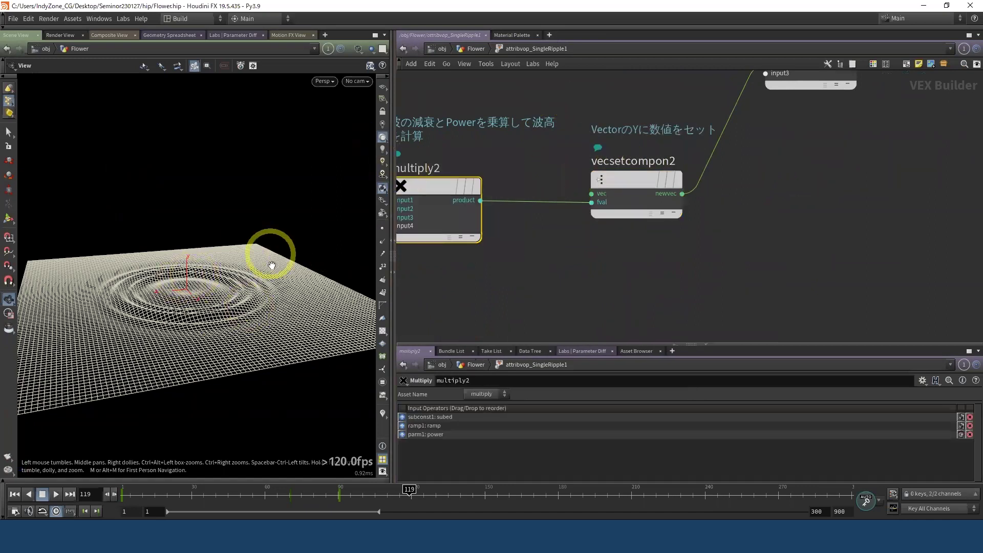
left_click(597, 176)
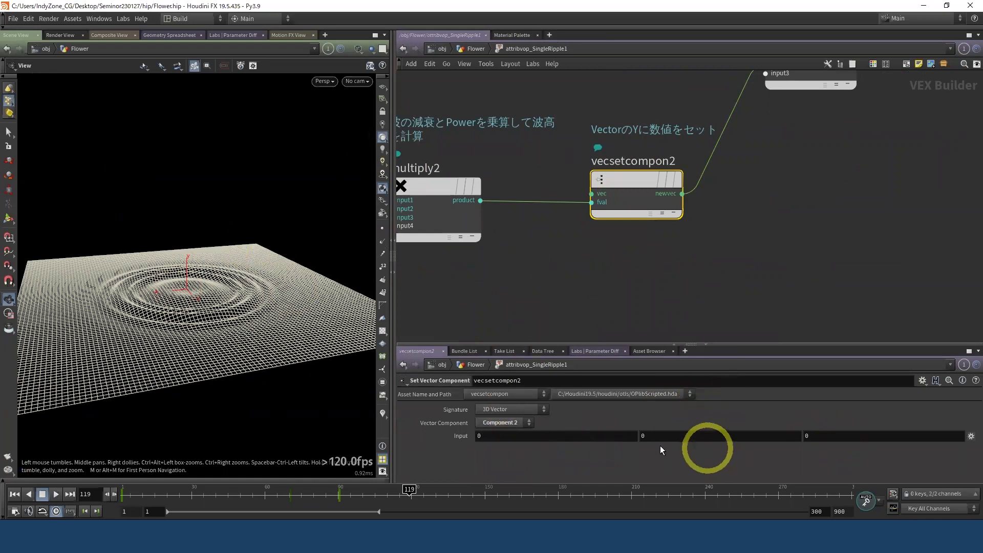
middle_click_drag(818, 183, 739, 294)
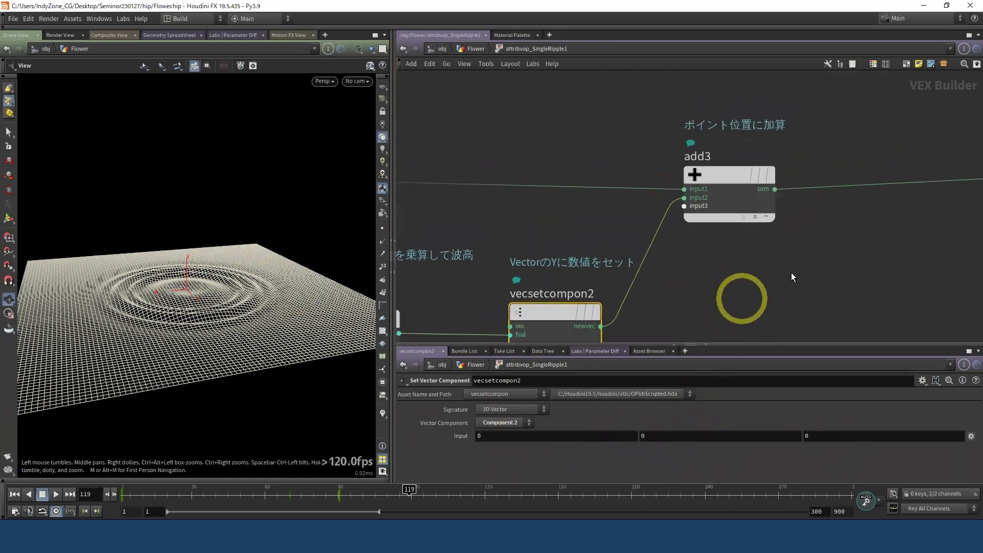
left_click(655, 160)
scroll(570, 170, "down", 5)
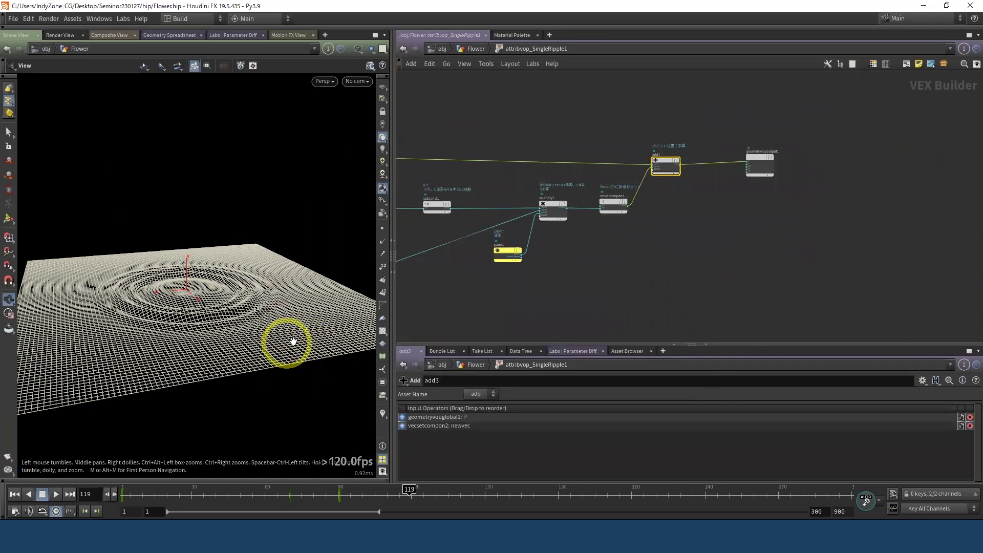
scroll(743, 192, "up", 3)
left_click(791, 153)
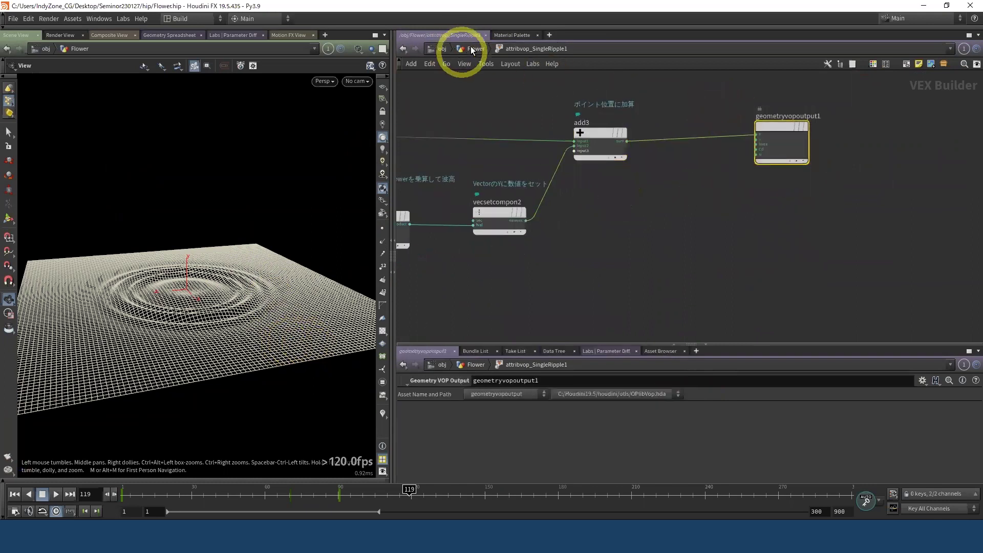
Step: Go up to the /obj/Flower network and pan to the for-each loop setup
left_click(471, 49)
mouse_move(409, 491)
left_mouse_down()
mouse_move(390, 495)
mouse_move(533, 487)
mouse_move(346, 485)
mouse_move(416, 493)
left_mouse_up()
scroll(788, 280, "down", 2)
mouse_move(799, 282)
middle_mouse_down()
mouse_move(639, 304)
mouse_move(648, 320)
middle_mouse_up()
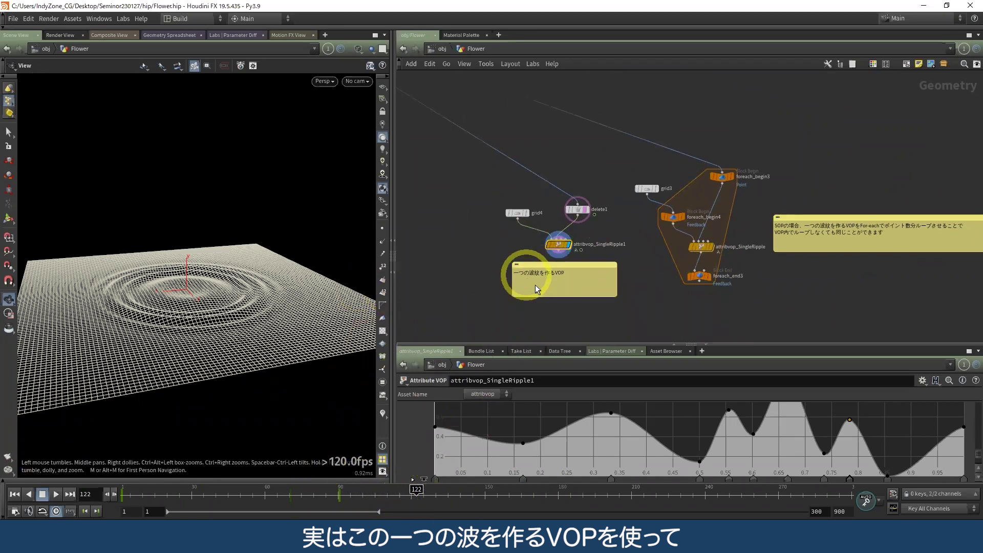
scroll(615, 224, "up", 1)
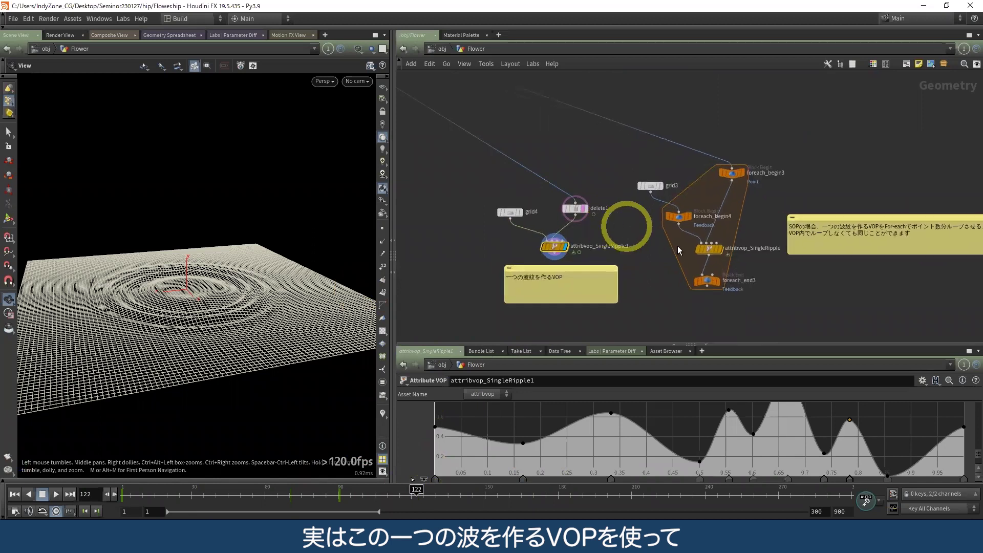
Step: Display foreach_end3's combined ripples, scrub to frame 128, and select attribvop_SingleRipple
left_click(718, 283)
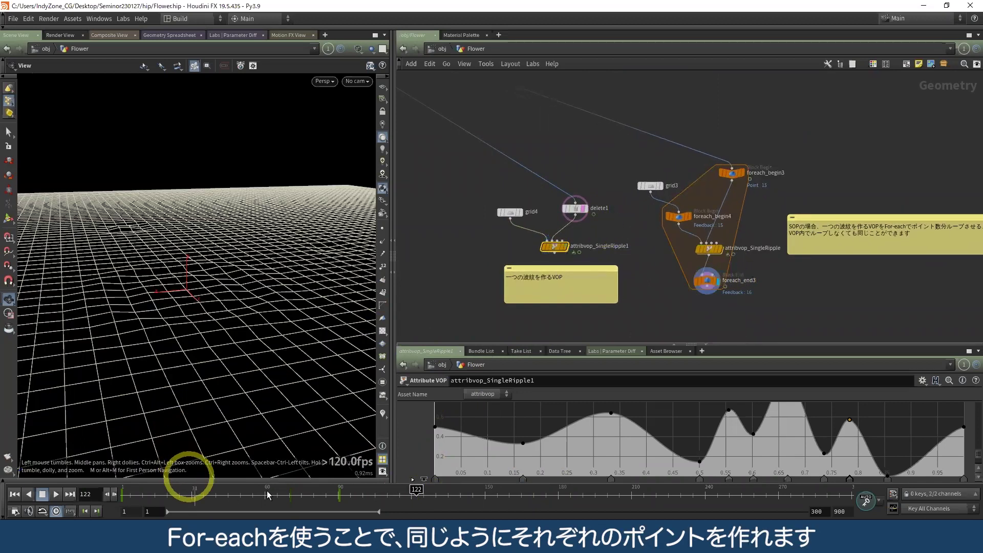
mouse_move(307, 492)
left_mouse_down()
mouse_move(562, 491)
mouse_move(432, 490)
left_mouse_up()
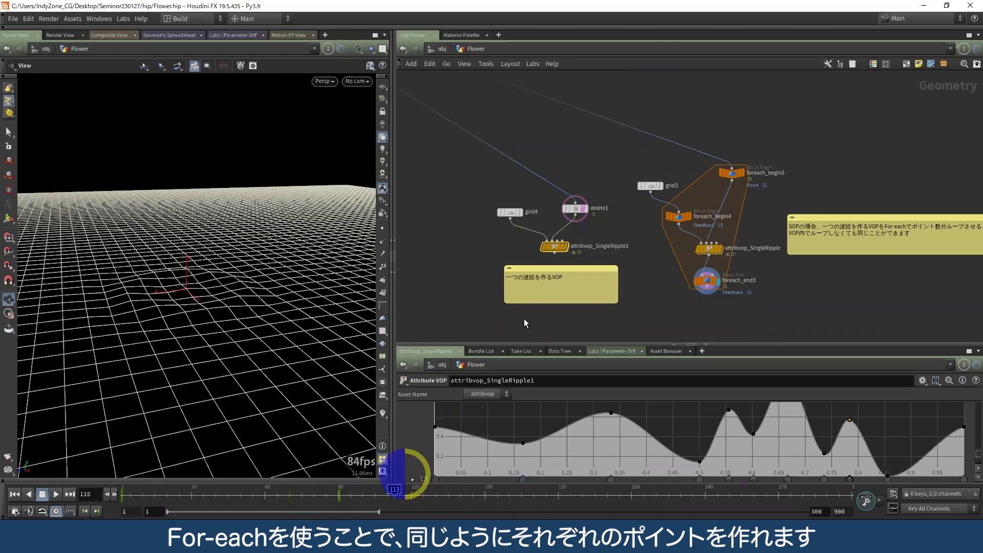
middle_click_drag(635, 213, 582, 241)
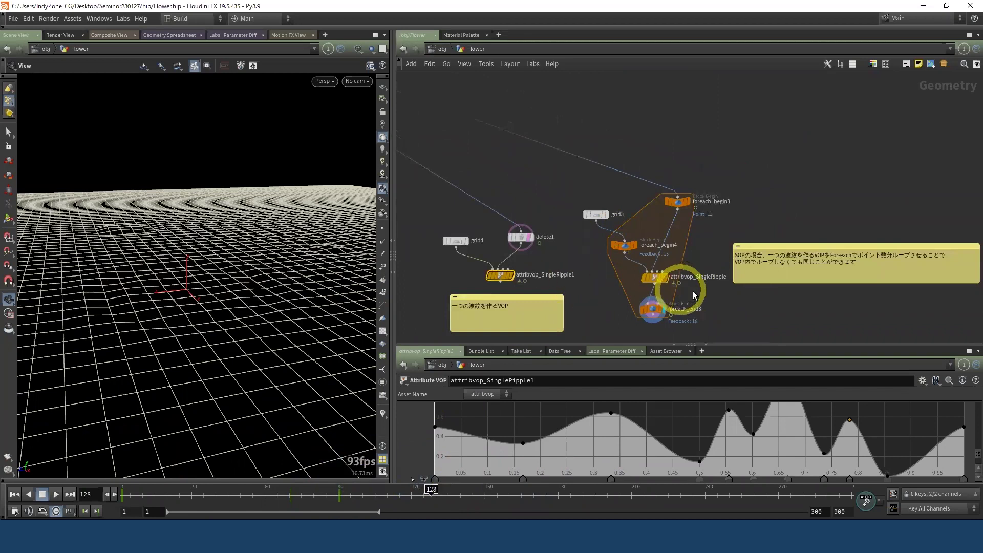
left_click_drag(630, 270, 639, 269)
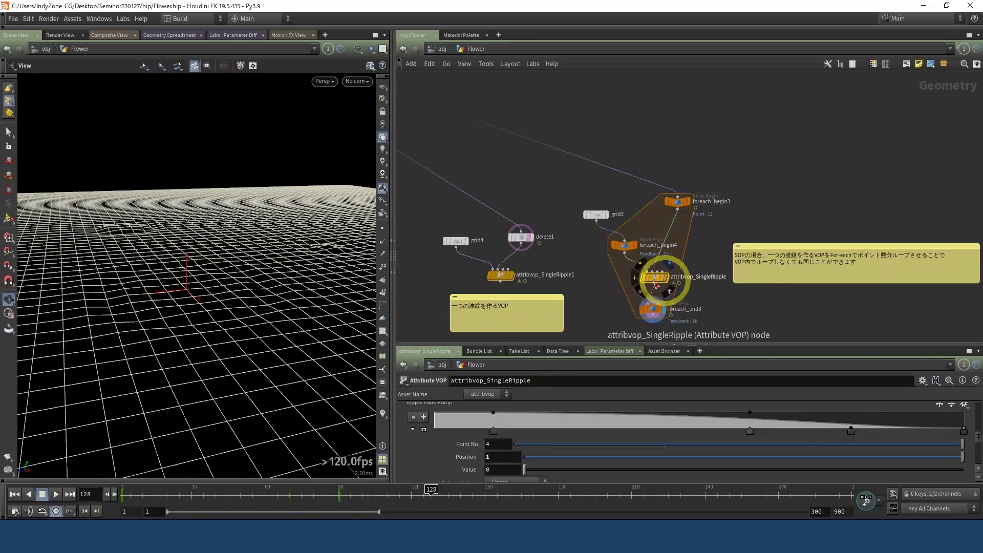
Step: Check the foreach_begin3, foreach_end3 and foreach_begin4 settings, then move foreach_begin4 left
left_click(677, 203)
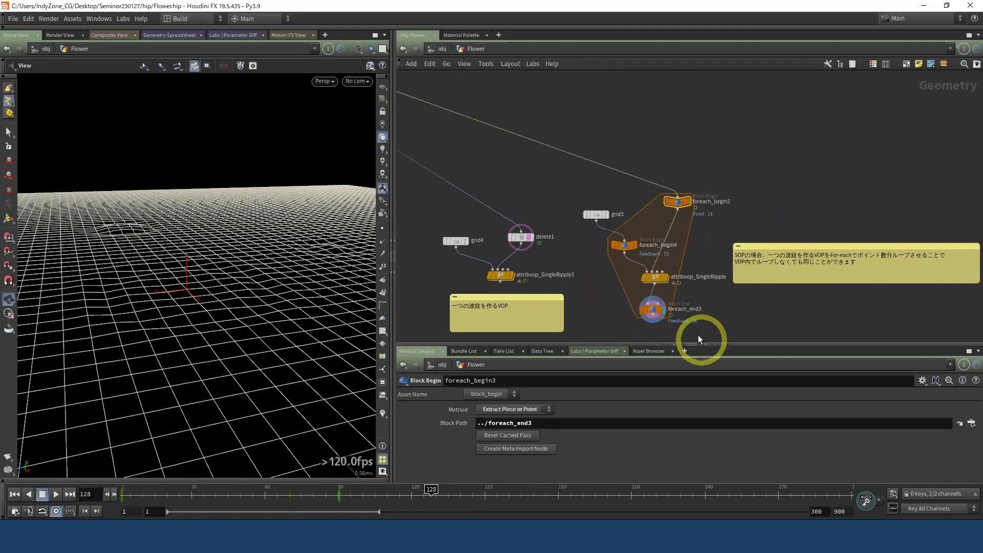
left_click(652, 309)
left_click(674, 203)
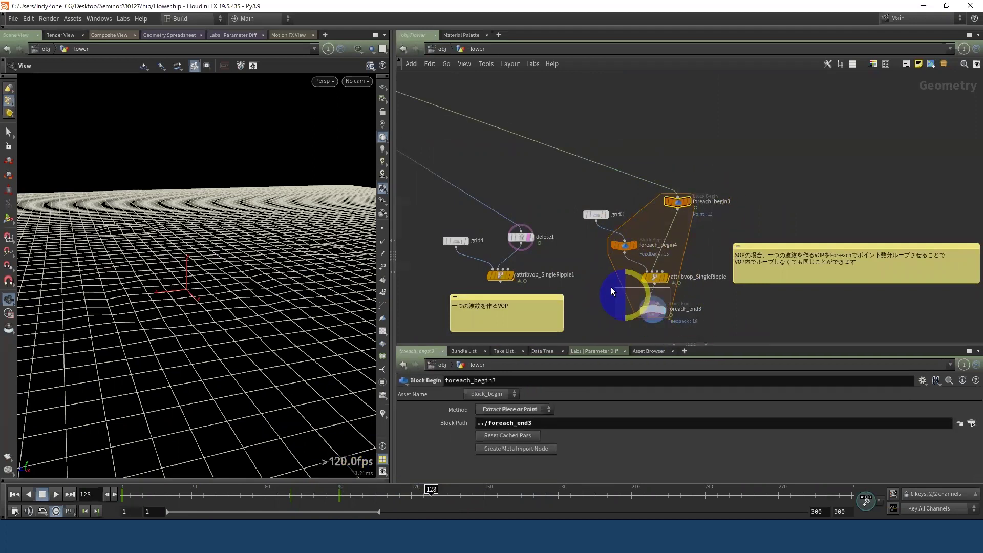
left_click_drag(670, 318, 612, 290)
mouse_move(307, 493)
left_mouse_down()
mouse_move(427, 502)
mouse_move(614, 288)
left_mouse_up()
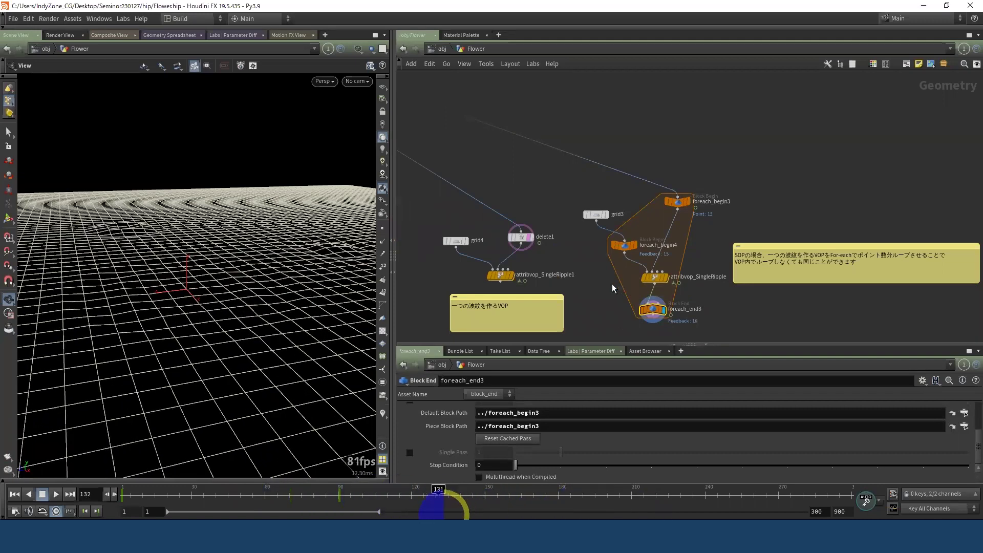
left_click(623, 245)
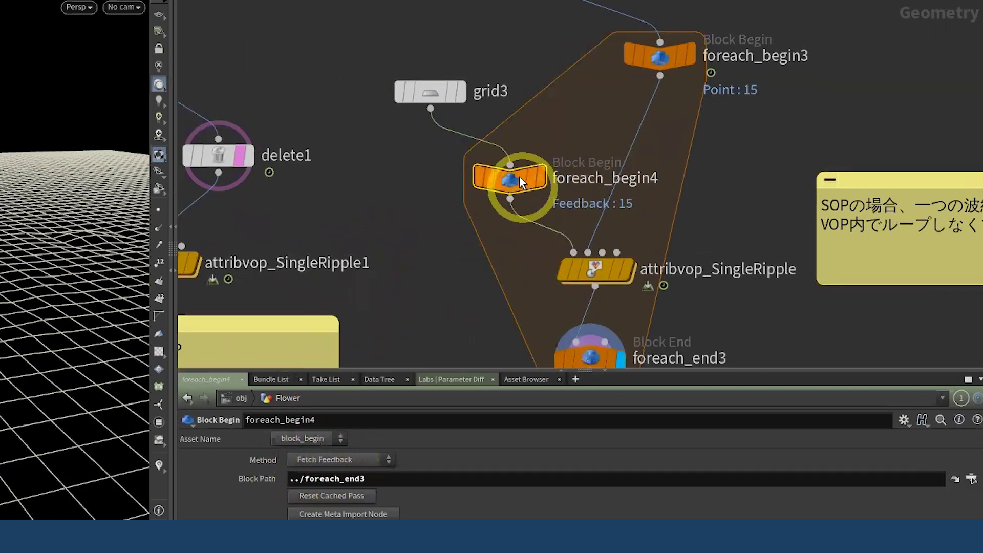
left_click_drag(511, 190, 470, 189)
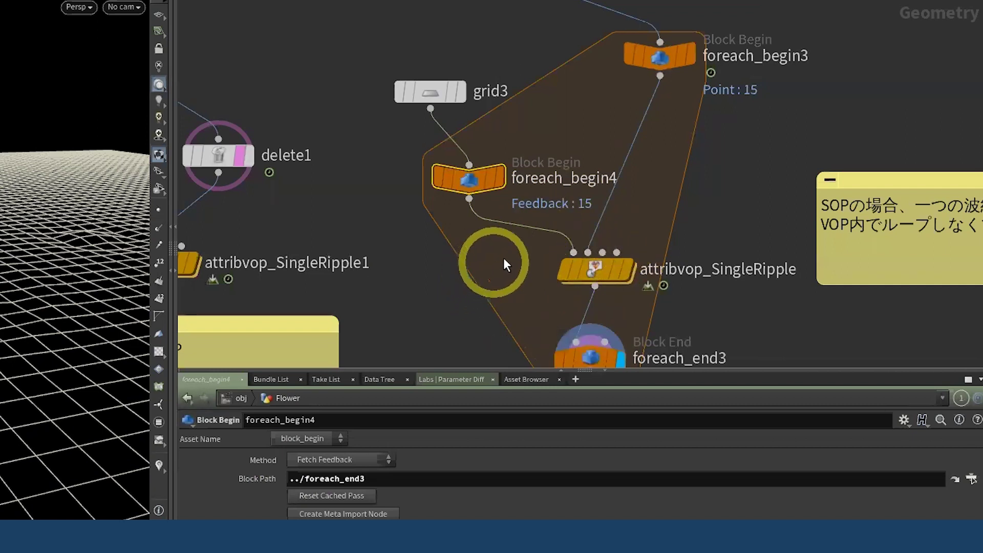
Step: Review foreach_end3's Iteration Method settings and scrub the animation to frame 82
middle_click_drag(531, 267, 521, 233)
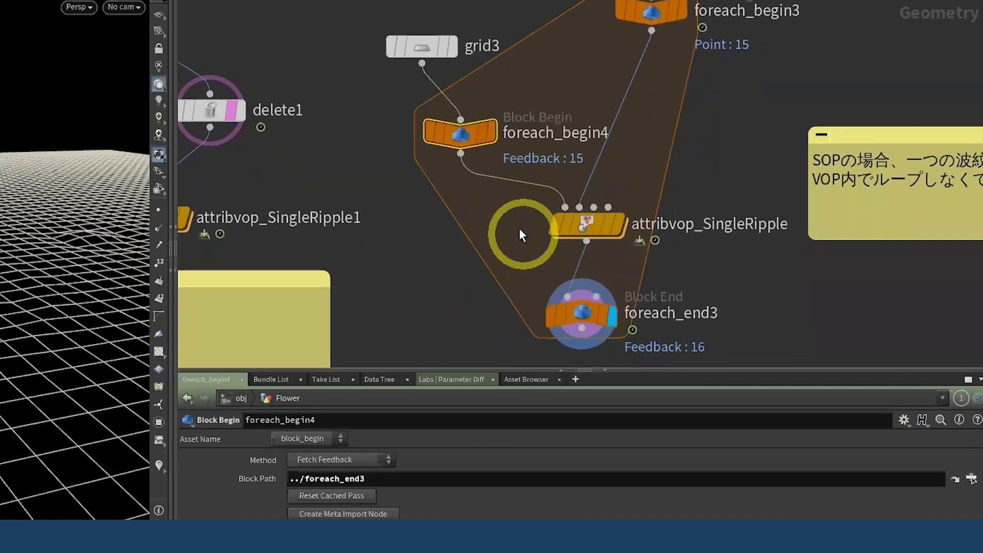
left_click_drag(728, 280, 484, 363)
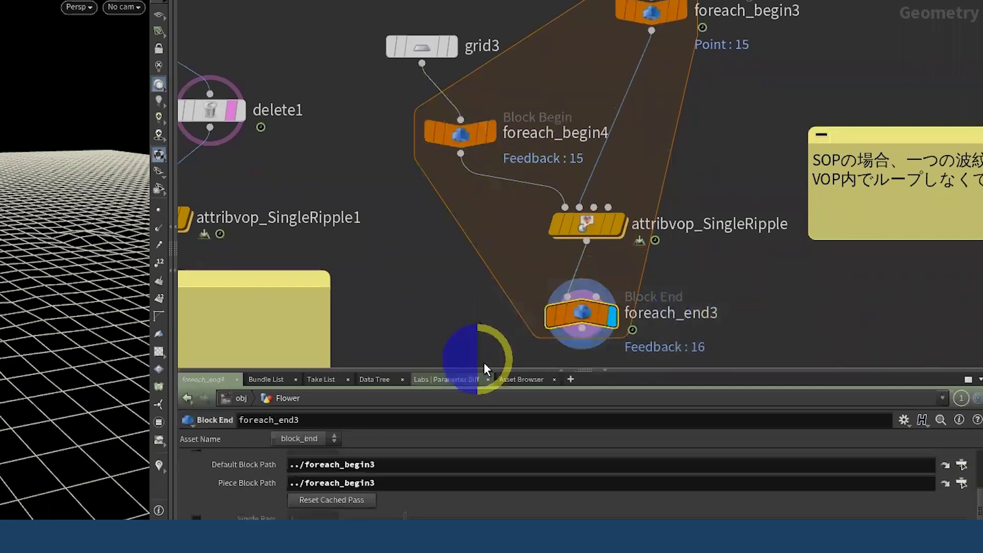
left_click(445, 482)
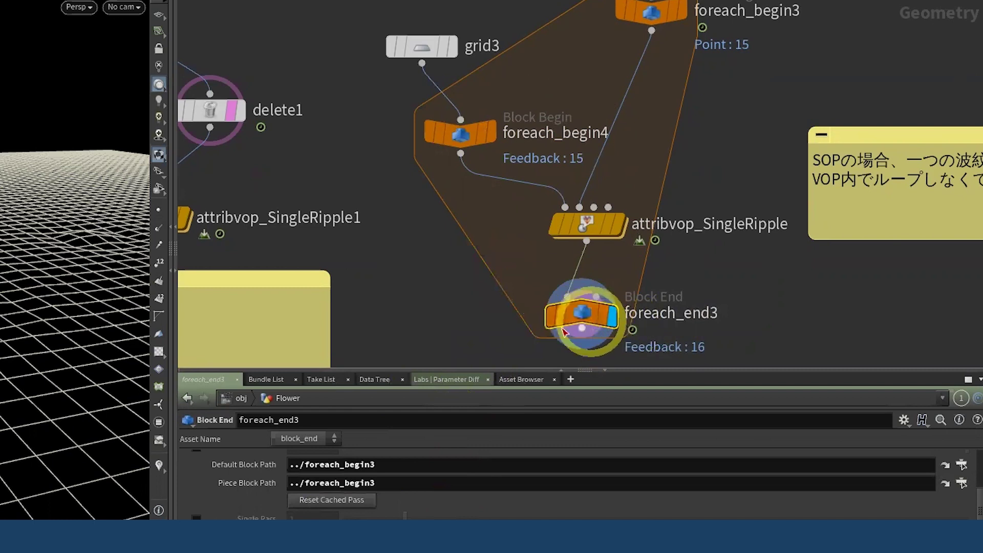
scroll(598, 491, "up", 3)
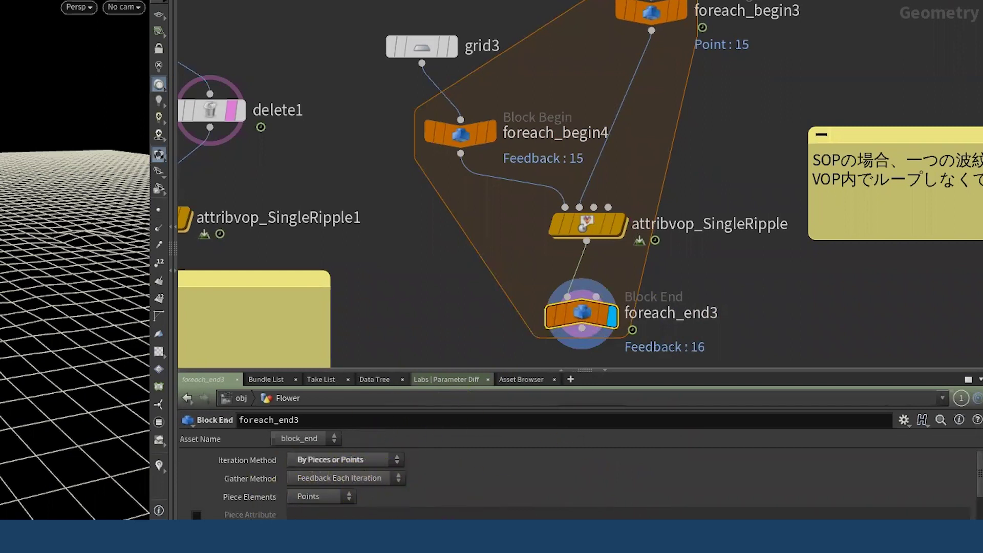
left_click_drag(565, 207, 434, 75)
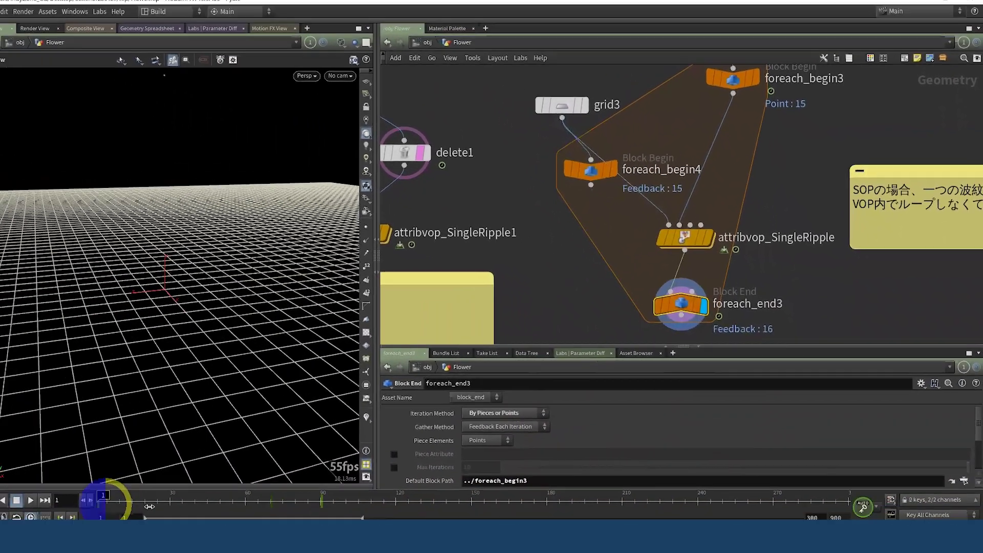
left_click_drag(148, 506, 302, 502)
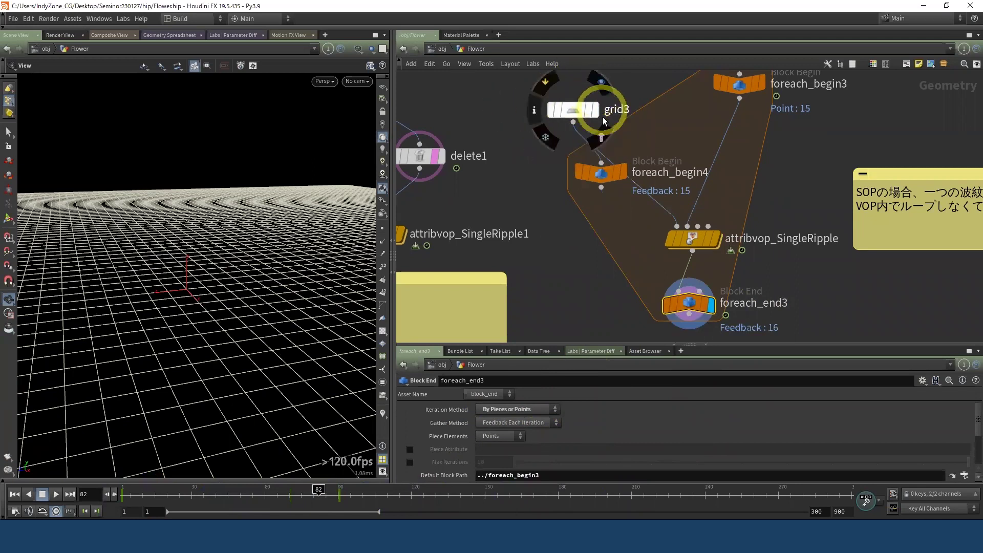
Step: Connect grid3 into foreach_begin4 and scrub the ripples from frame 72 to 225
left_click_drag(602, 145, 594, 165)
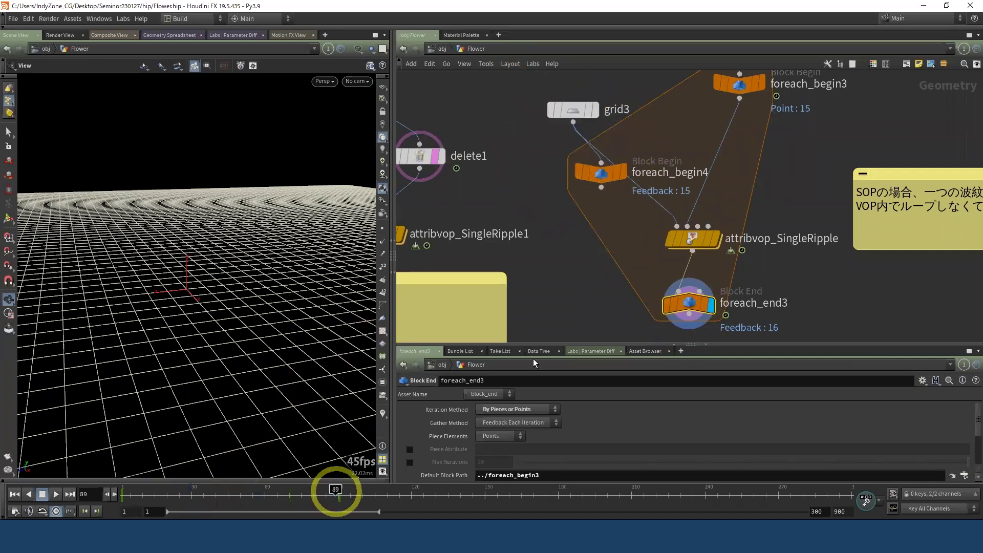
left_click(601, 188)
left_click_drag(602, 191, 616, 210)
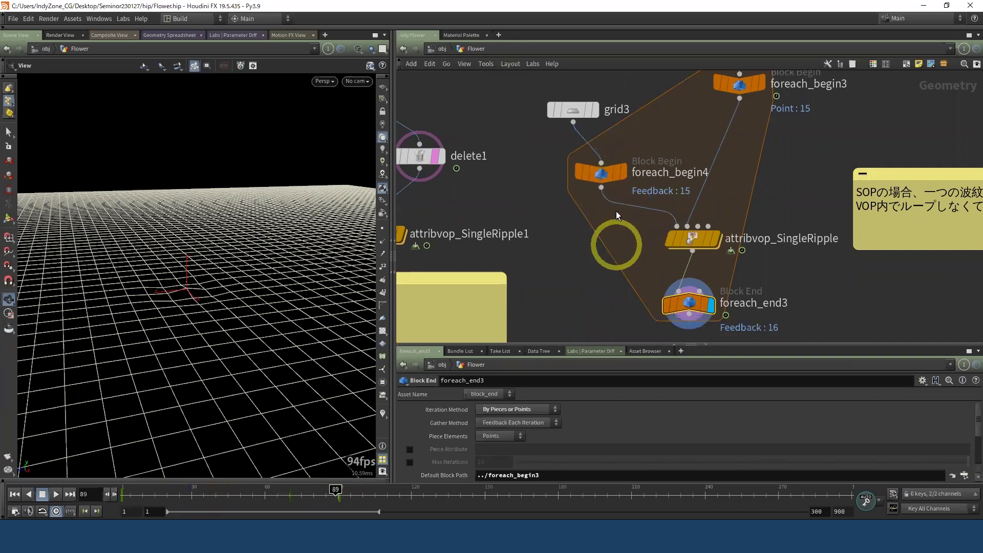
left_click_drag(255, 498, 294, 494)
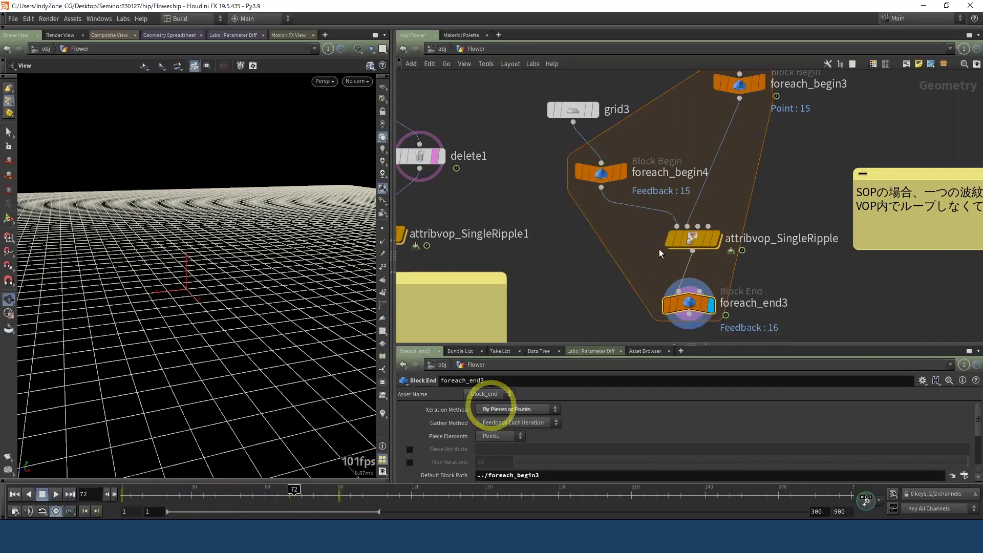
left_click(573, 122)
left_click(297, 457)
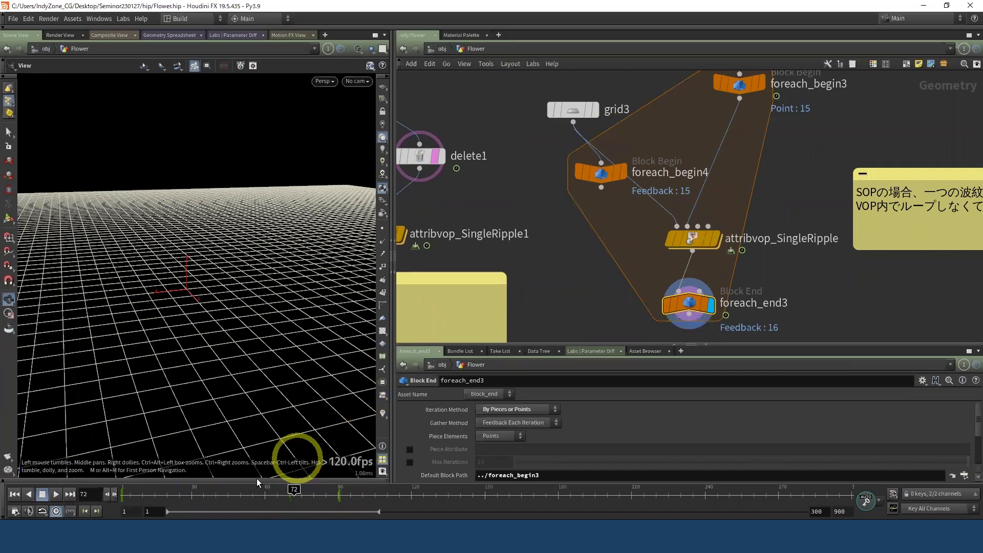
left_click_drag(192, 491, 675, 492)
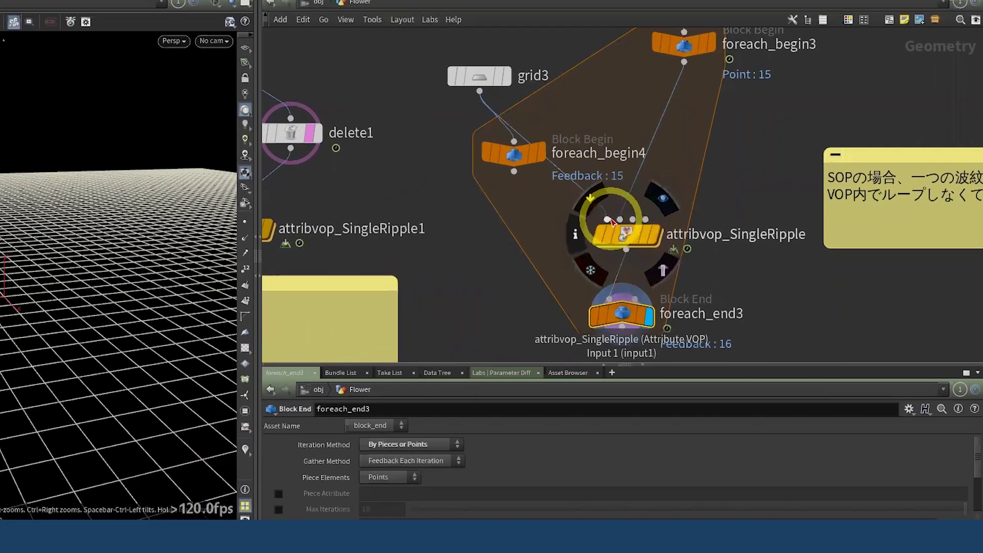
Step: Wire foreach_begin4 into attribvop_SingleRipple's first input, check its Fetch Feedback settings, and play to frame 186
left_click(611, 219)
left_click(514, 171)
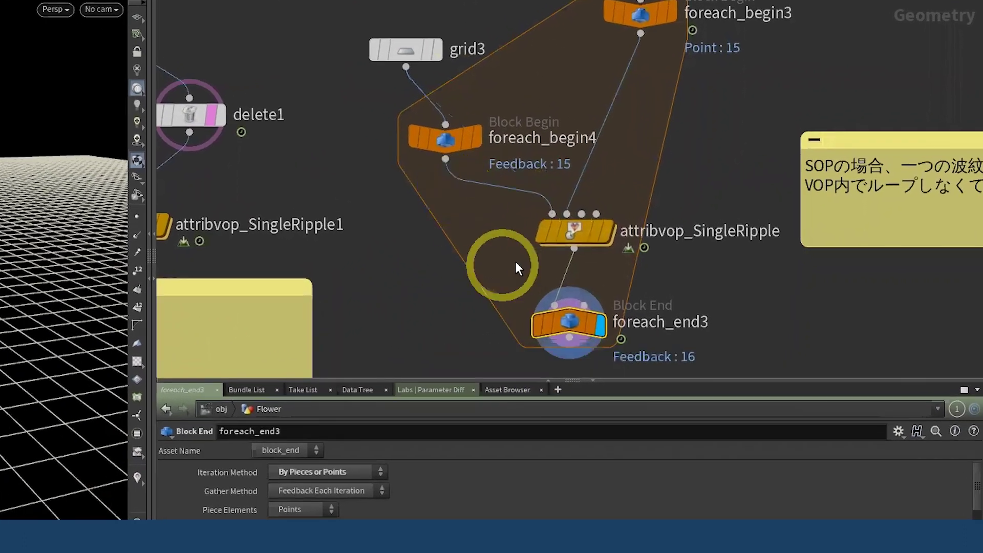
left_click(441, 139)
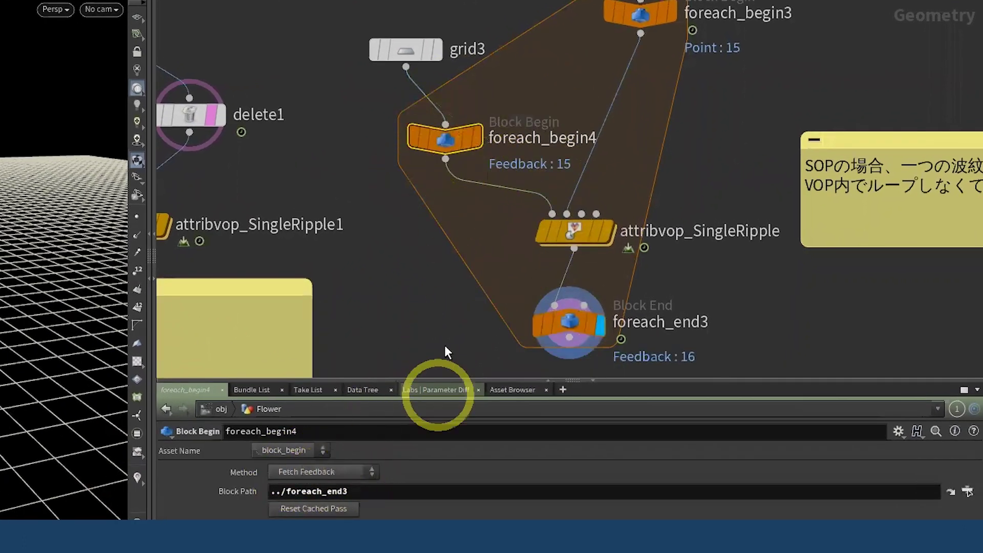
left_click(639, 18)
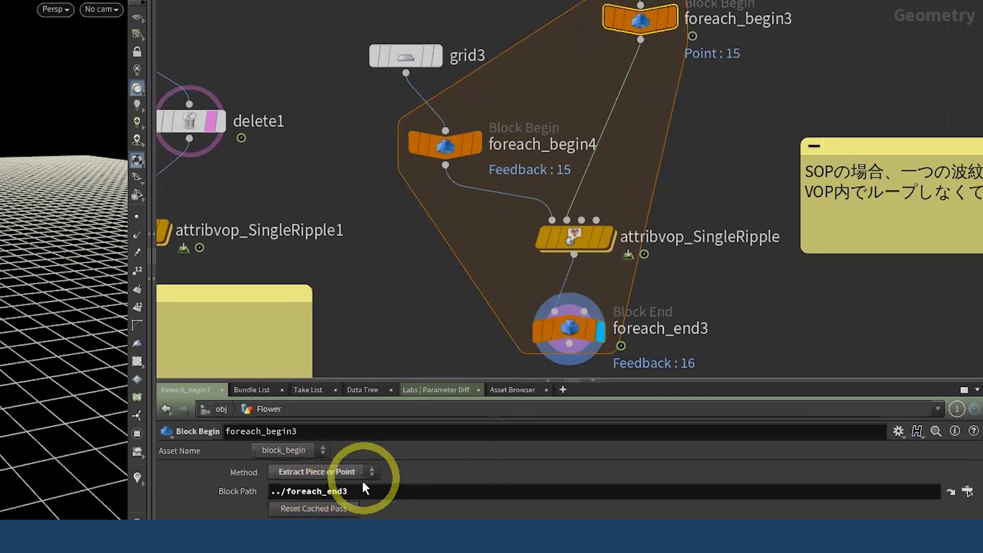
left_click(446, 144)
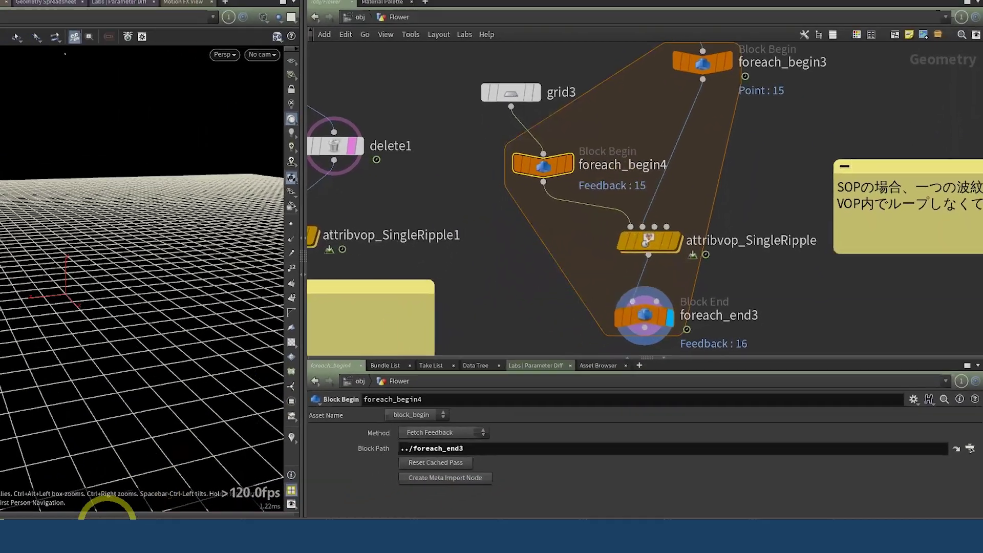
left_click_drag(252, 493, 384, 493)
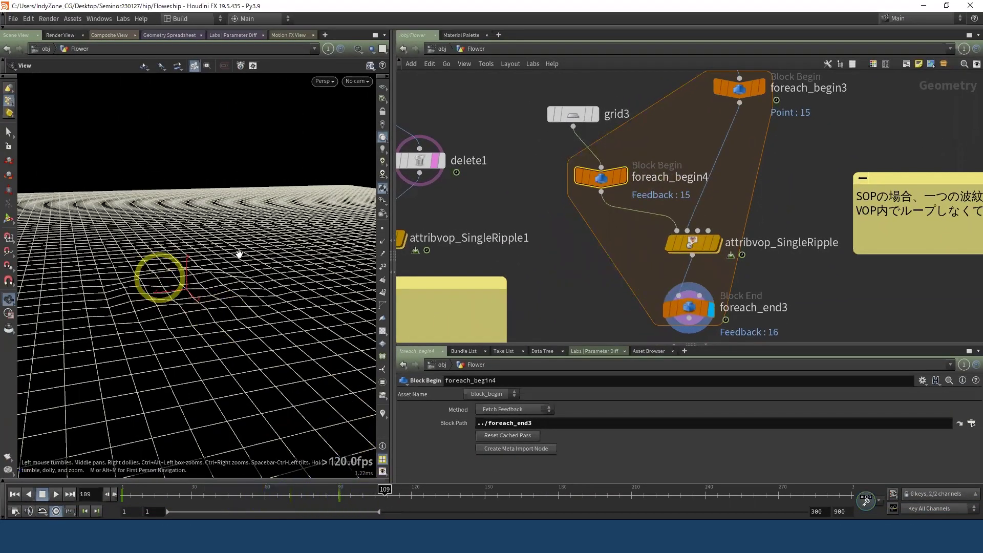
mouse_move(383, 510)
left_mouse_down()
mouse_move(440, 494)
mouse_move(425, 499)
mouse_move(572, 490)
left_mouse_up()
scroll(589, 289, "down", 1)
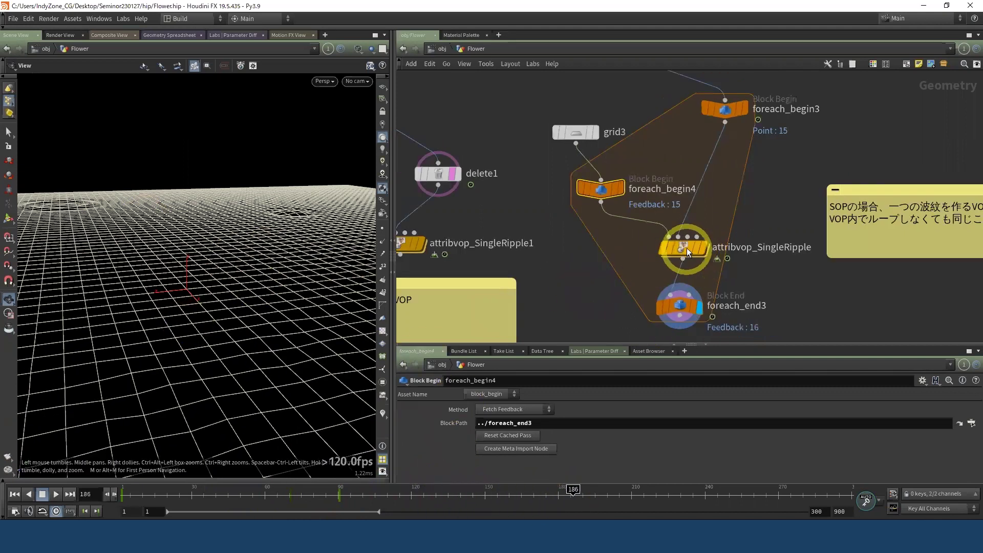
double_click(686, 247)
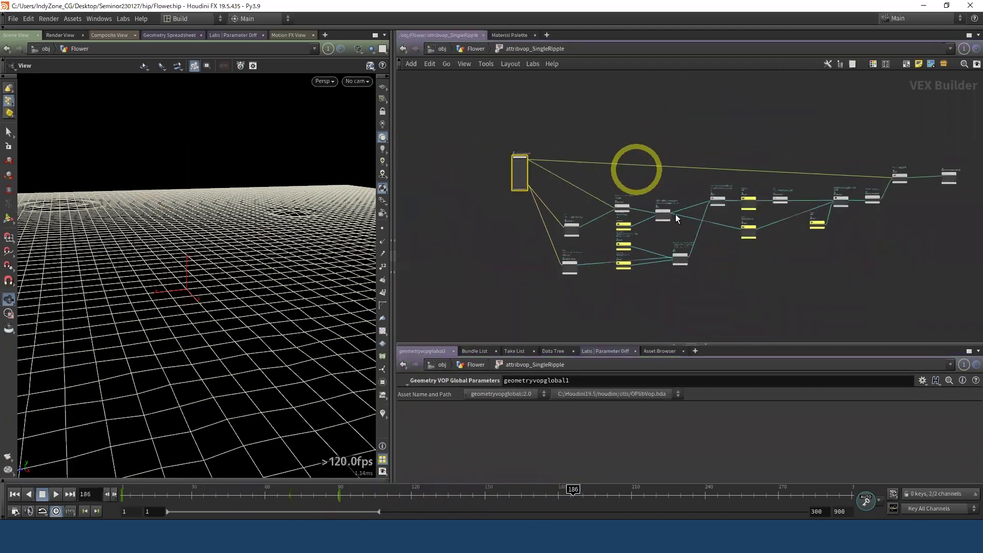
left_click(471, 48)
scroll(506, 174, "down", 3)
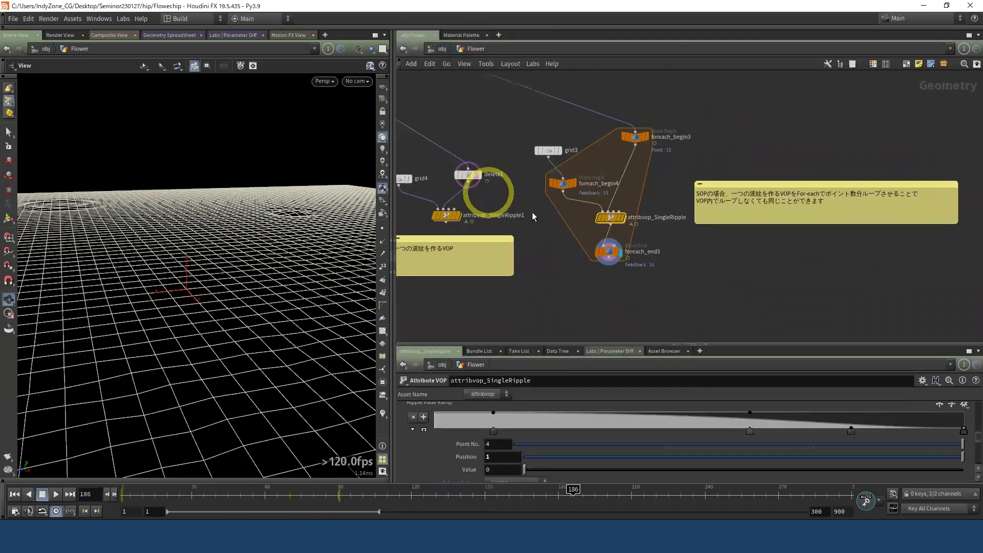
middle_click_drag(500, 193, 570, 193)
scroll(604, 230, "up", 5)
scroll(582, 233, "down", 4)
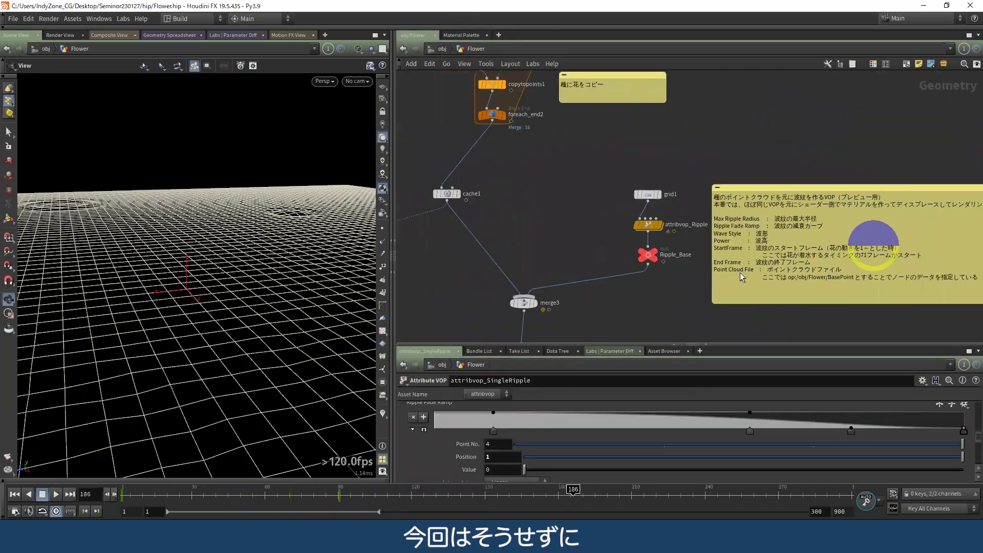
scroll(658, 267, "up", 3)
scroll(655, 225, "up", 2)
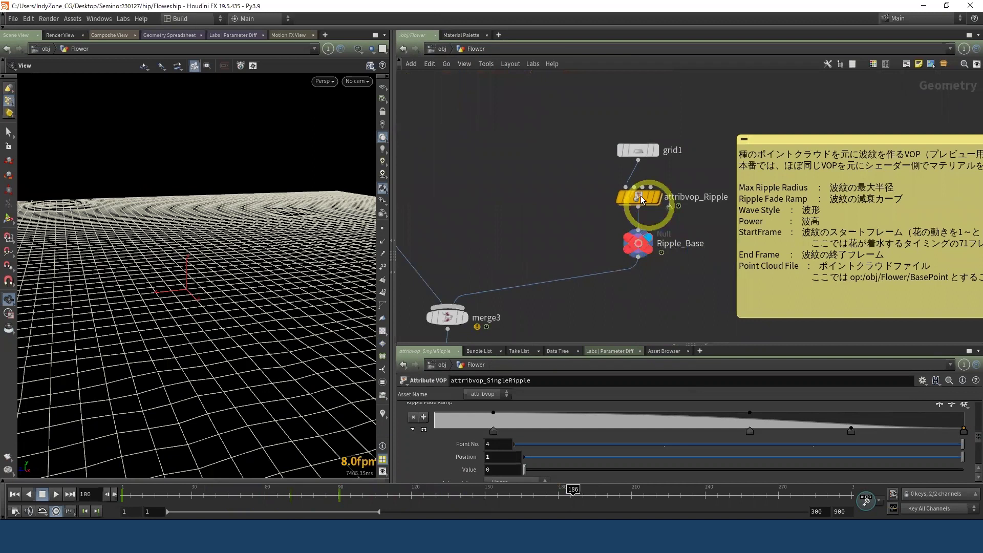
double_click(639, 196)
left_click(440, 204)
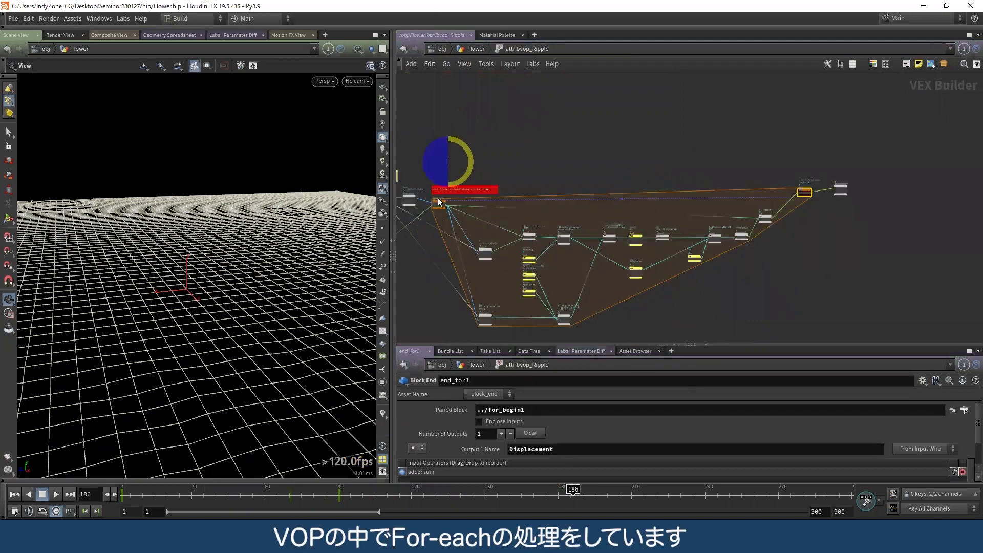
left_click(804, 180)
middle_click_drag(797, 208, 920, 264)
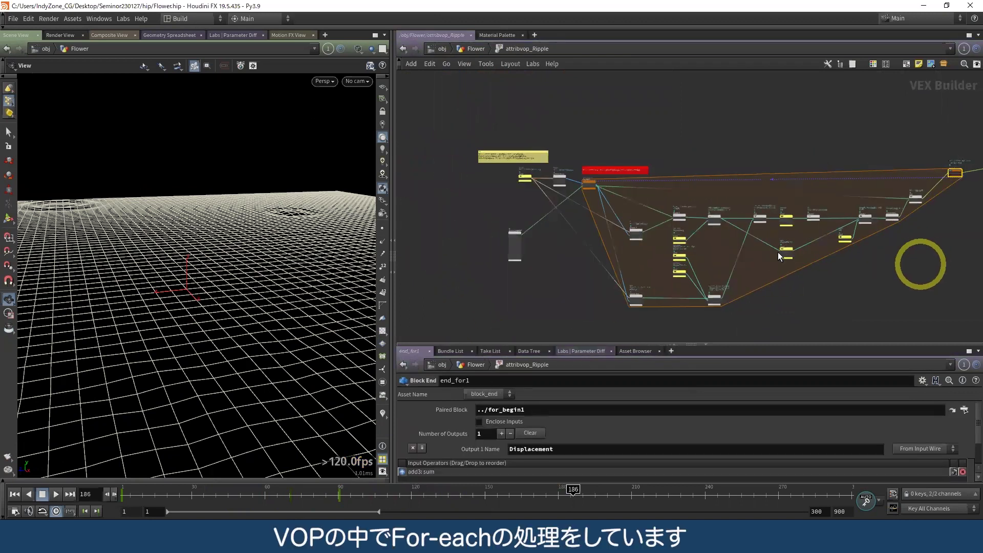
scroll(601, 220, "up", 5)
middle_click_drag(601, 219, 603, 264)
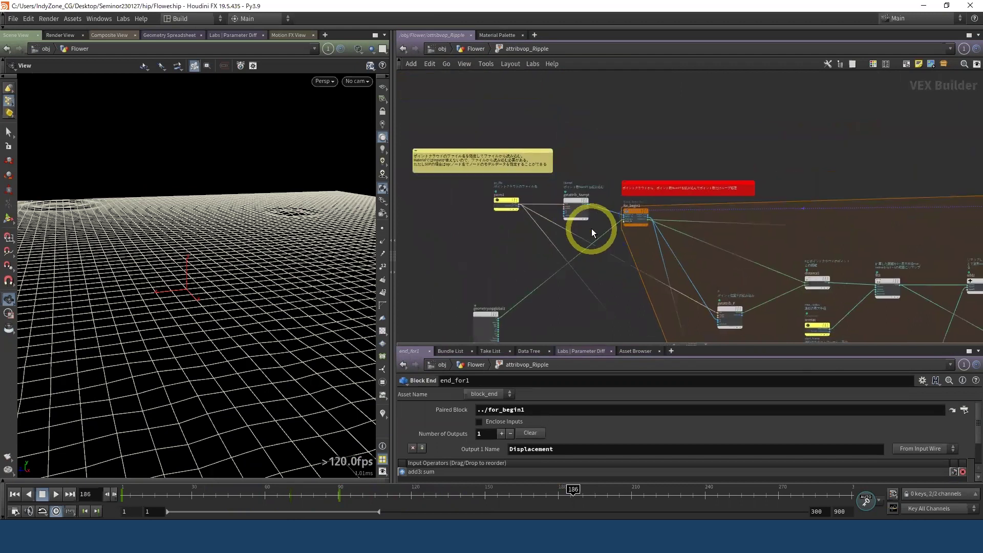
scroll(591, 229, "up", 4)
scroll(605, 204, "up", 3)
left_click(557, 184)
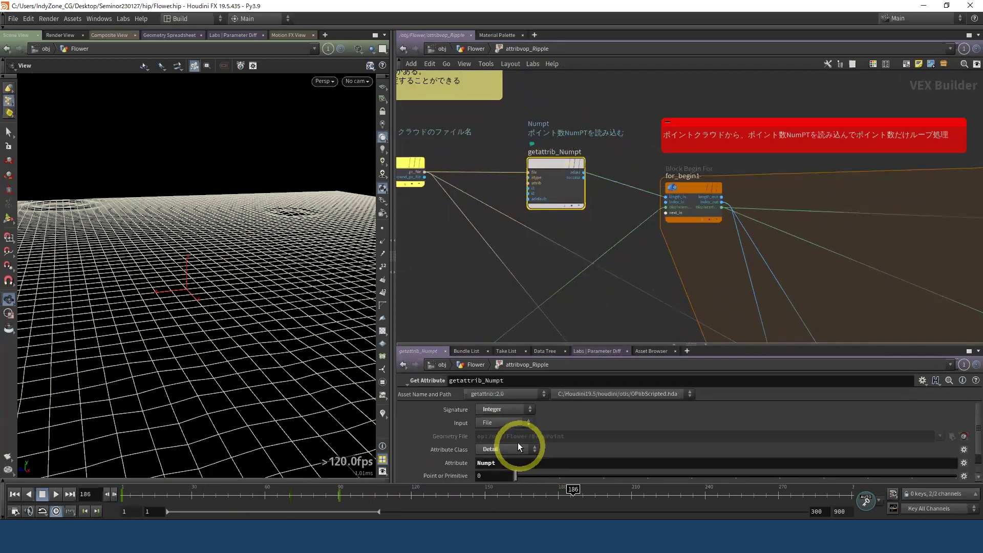
scroll(621, 259, "down", 5)
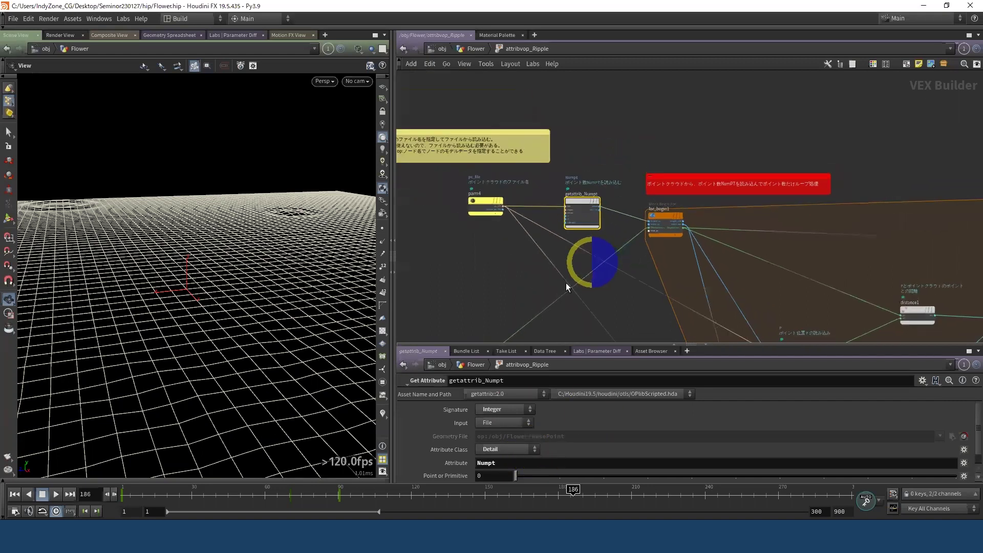
middle_click_drag(740, 185, 692, 144)
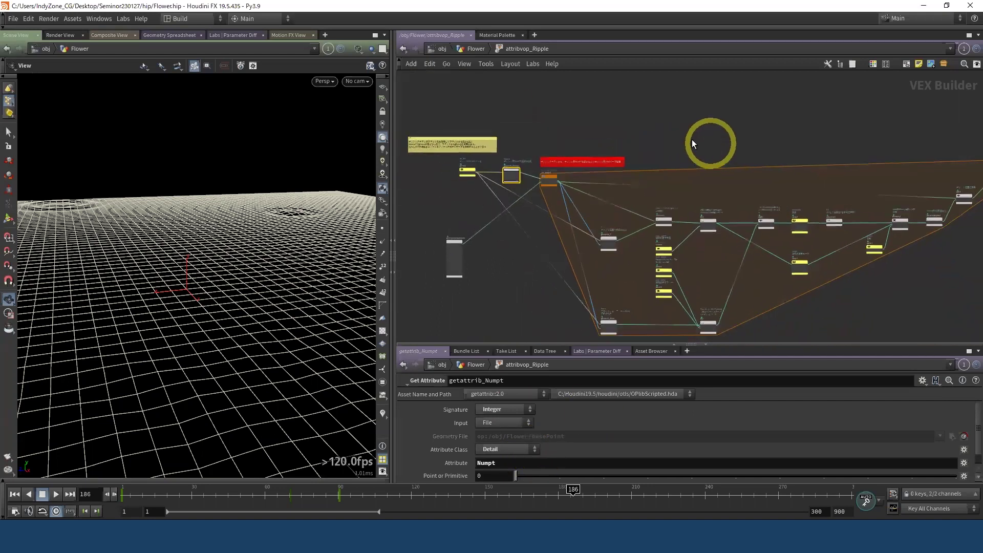
left_click(468, 48)
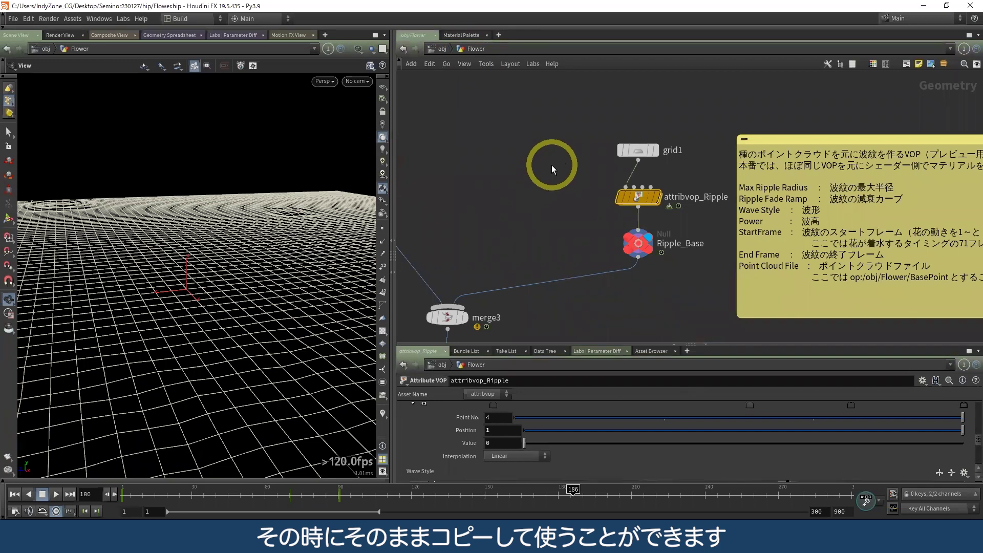
Step: Zoom out and review the foreach_end3, foreach_begin3 and foreach_begin4 parameters
scroll(530, 193, "down", 3)
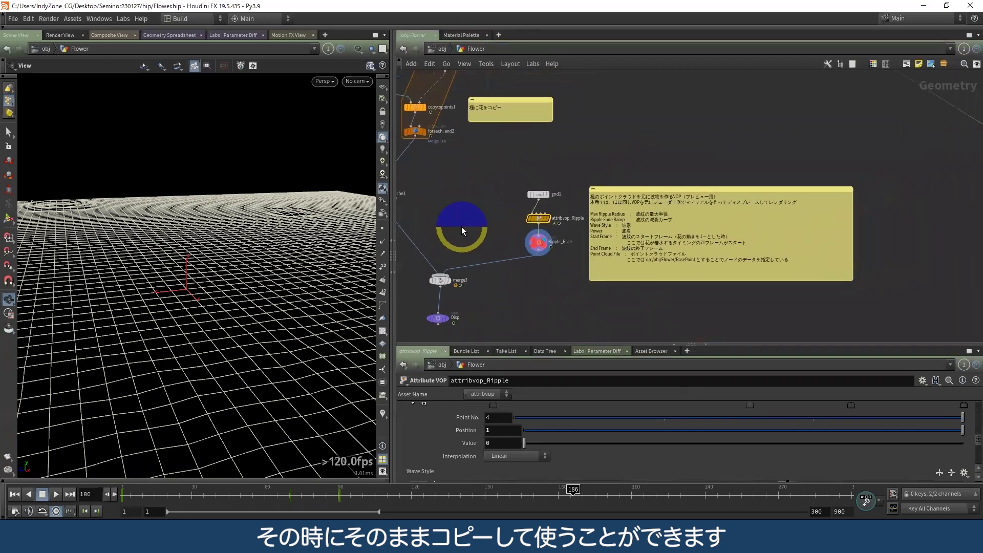
middle_click_drag(462, 226, 699, 224)
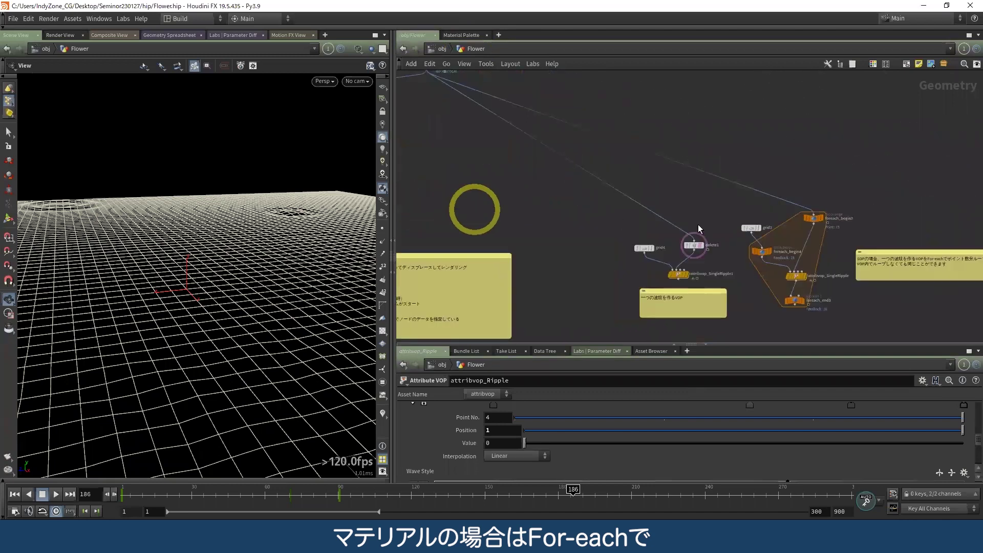
left_click(794, 299)
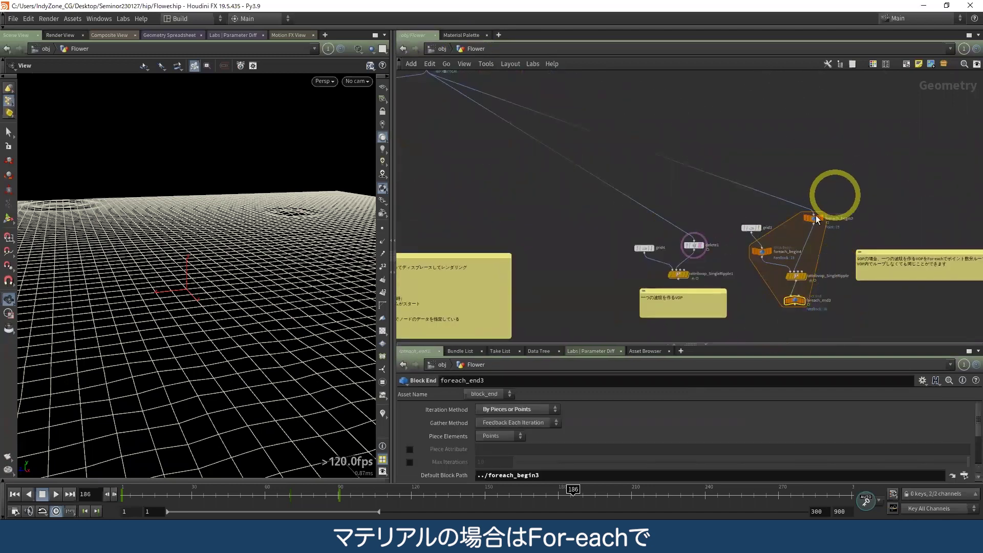
left_click(815, 219)
left_click(762, 251)
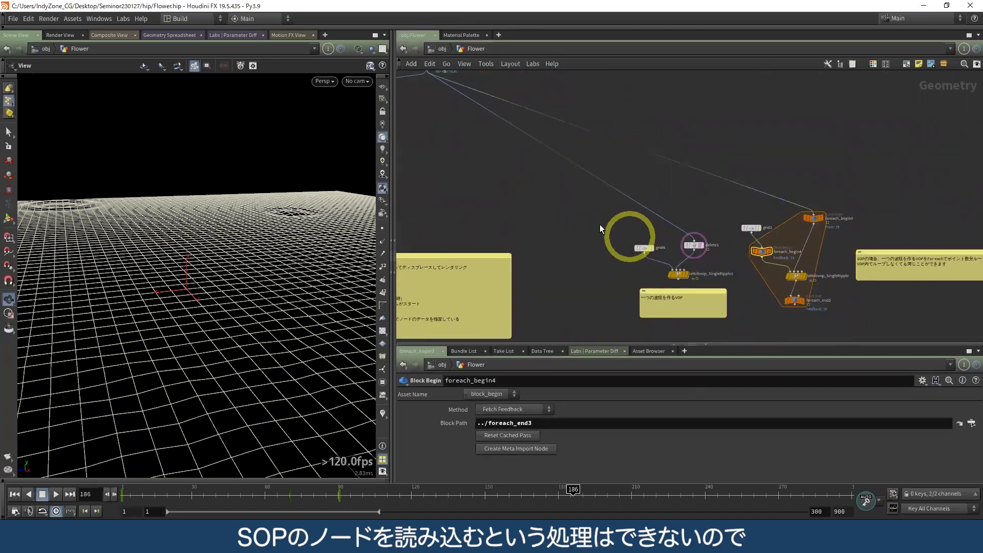
Step: Bring attribvop_Ripple into view and dive into its VEX Builder network
middle_click_drag(600, 228, 696, 205)
scroll(627, 217, "up", 2)
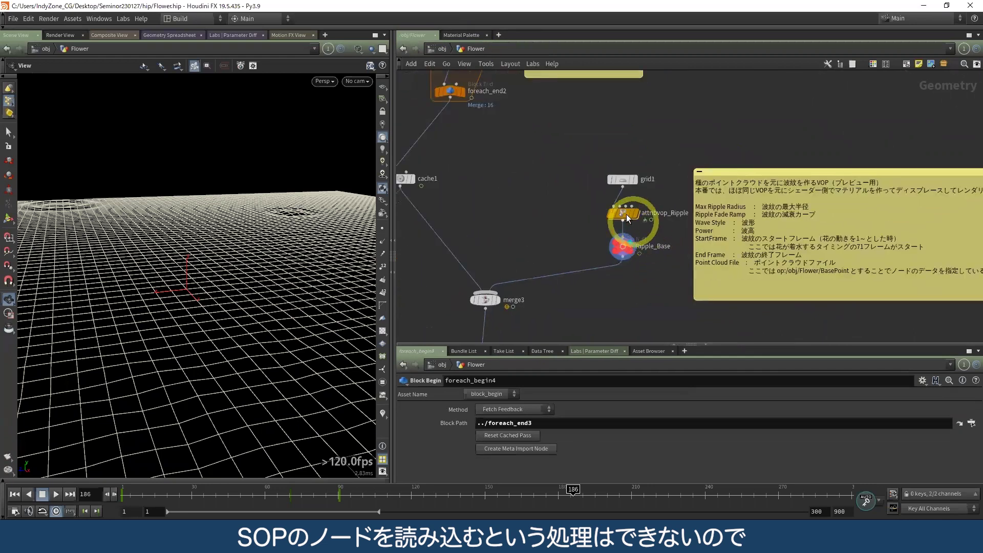
double_click(626, 214)
left_click(665, 286)
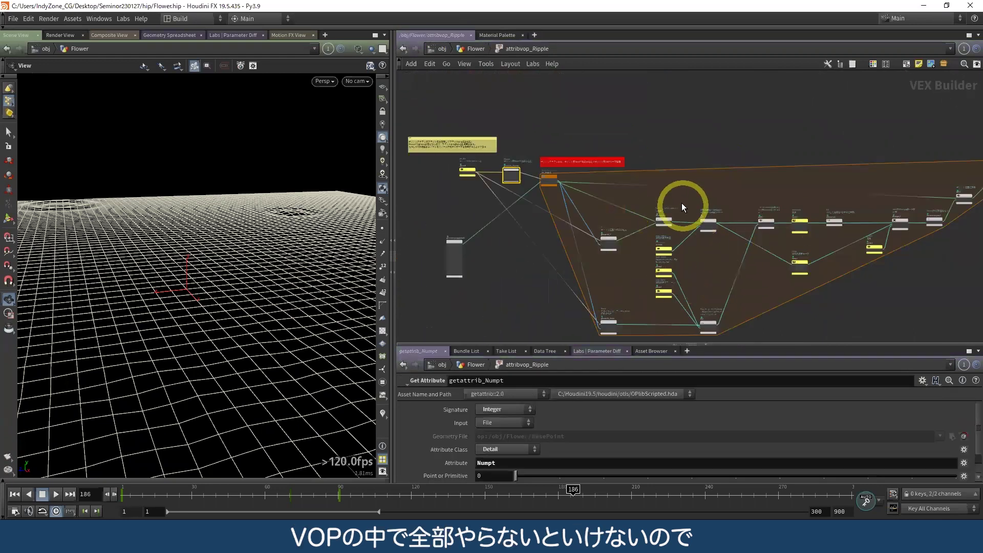
Step: Inspect the for_begin1 loop inside attribvop_Ripple, moving back and forth to the Flower network
middle_click_drag(684, 143, 677, 140)
scroll(678, 140, "up", 1)
left_click(504, 186)
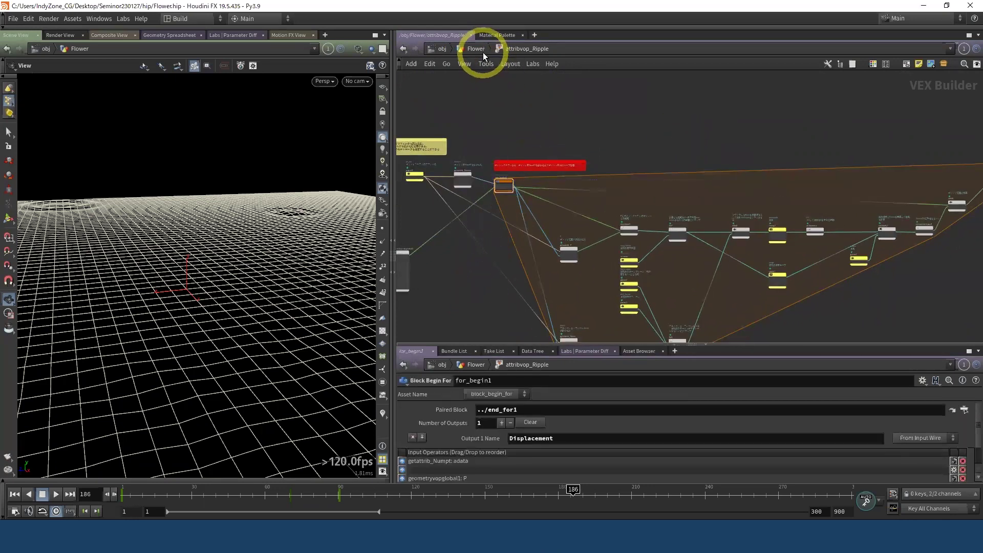
left_click(483, 51)
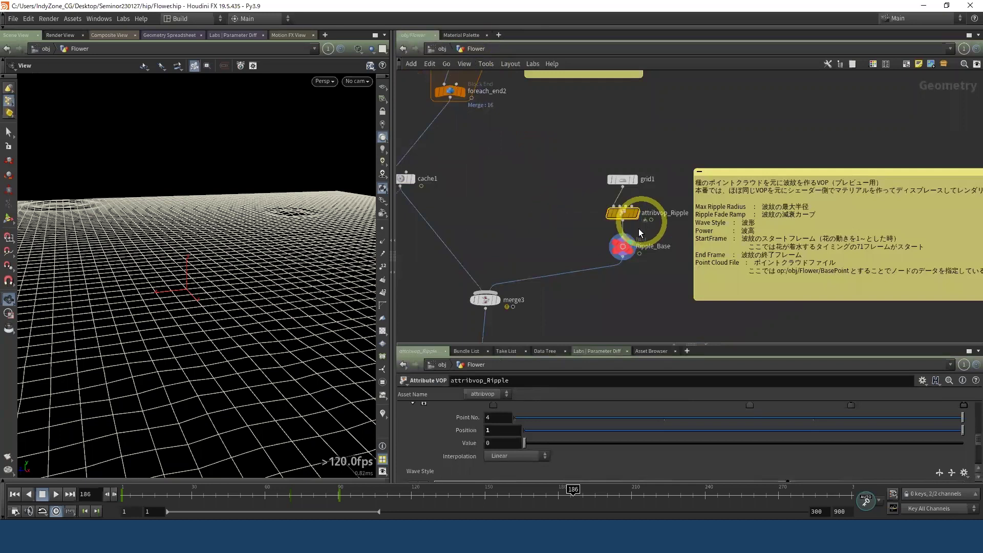
scroll(629, 327, "down", 2)
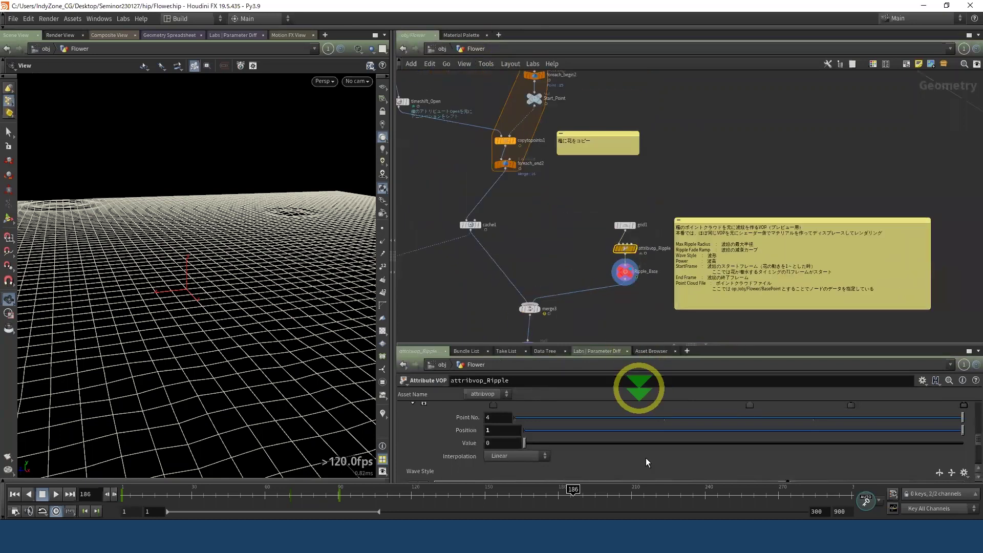
double_click(628, 251)
middle_click_drag(429, 205, 463, 234)
left_click(481, 49)
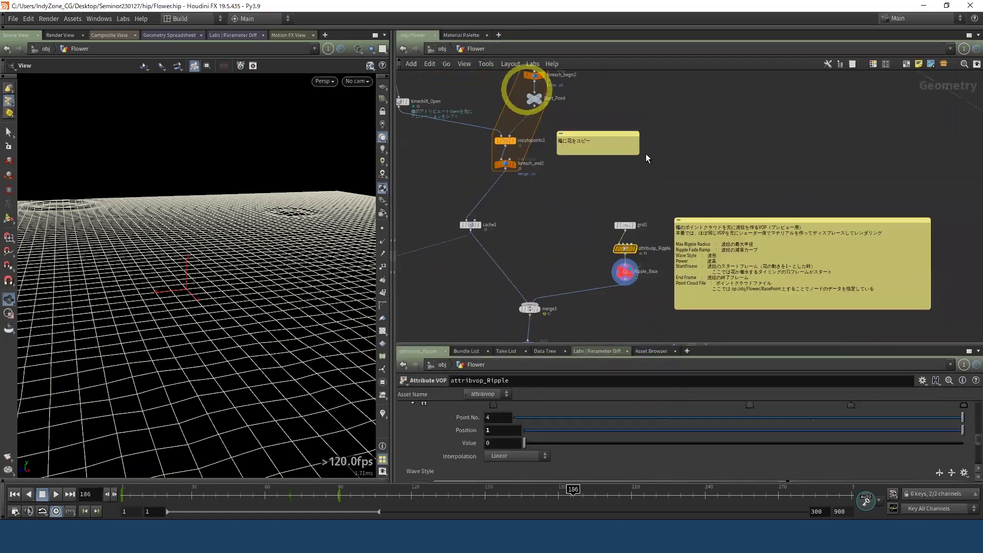
Step: Zoom the Flower network in on attribvop_Ripple and dive into its VEX network
scroll(737, 163, "up", 3)
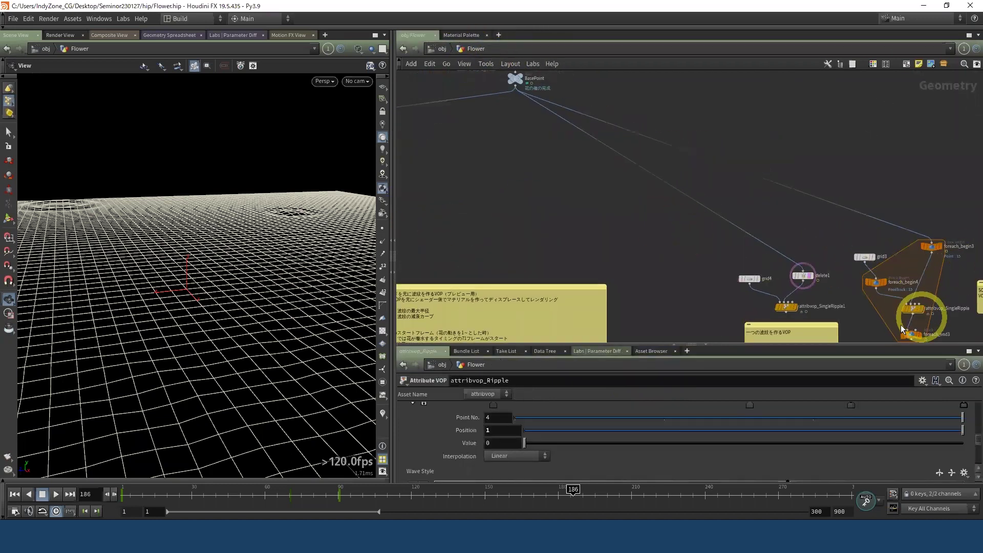
scroll(783, 300, "up", 3)
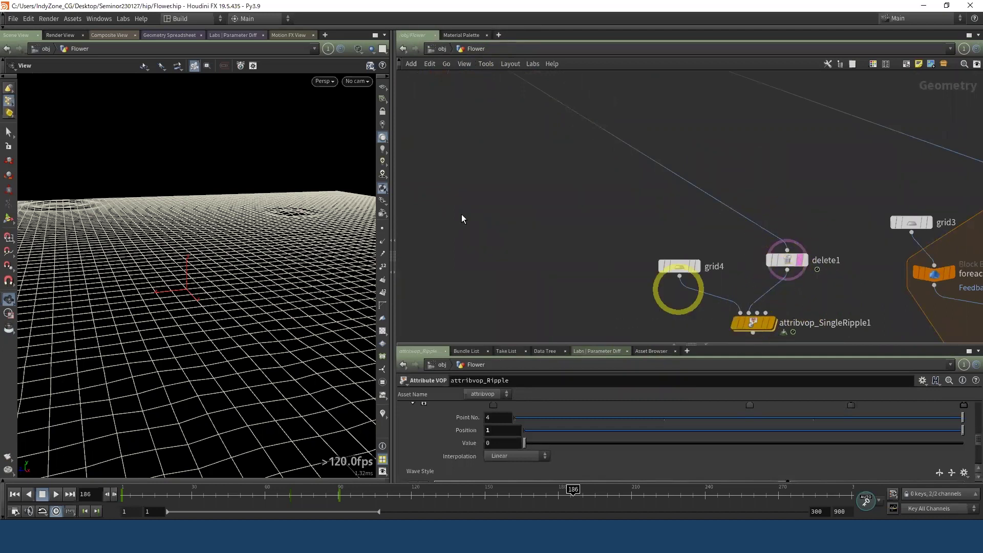
scroll(463, 220, "down", 8)
scroll(661, 217, "up", 3)
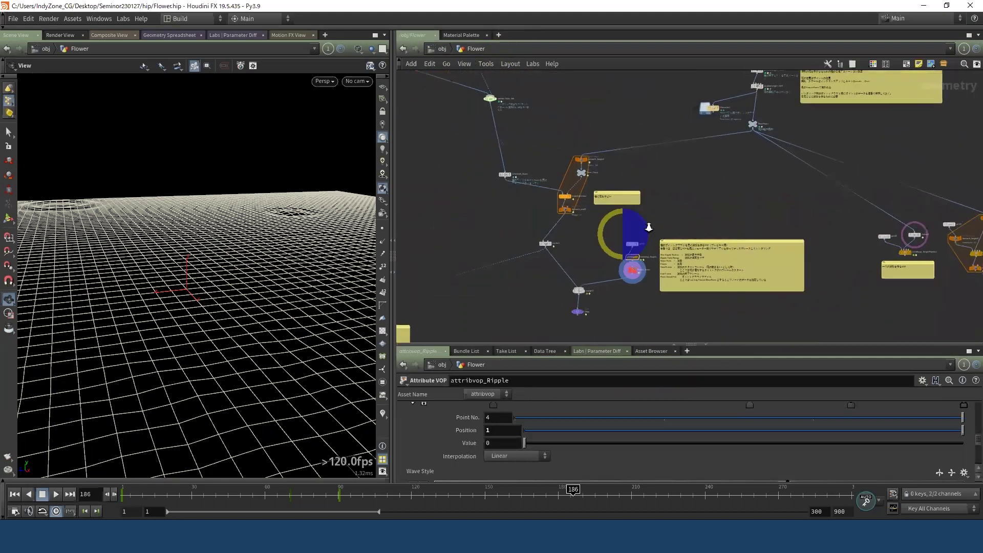
scroll(696, 227, "up", 3)
scroll(698, 234, "up", 2)
scroll(698, 235, "up", 2)
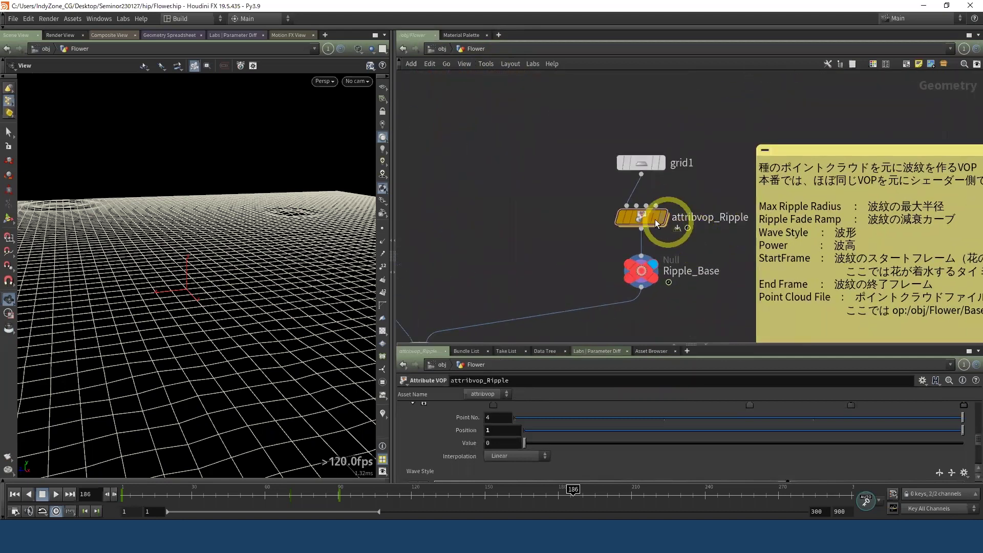
double_click(640, 220)
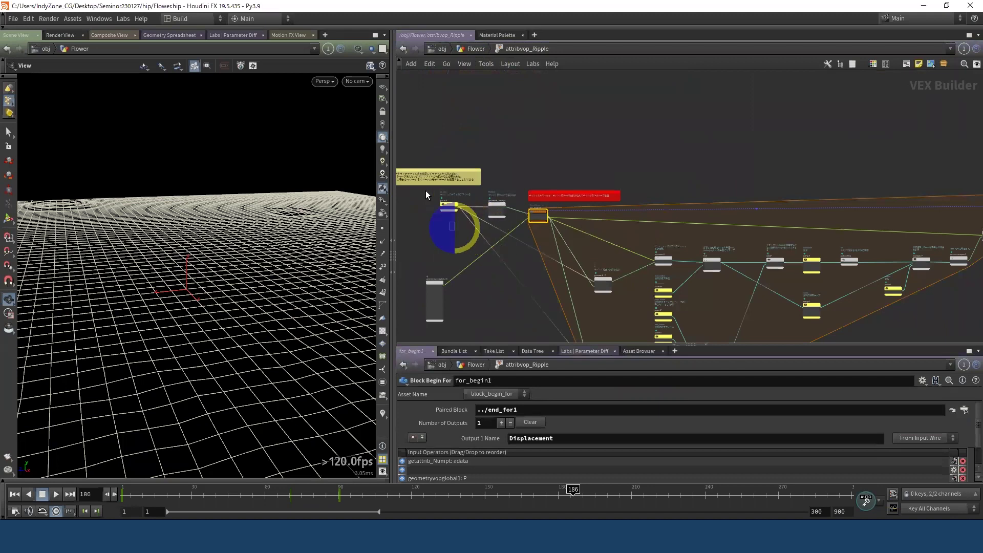
Step: Inspect the Point Cloud File parameter node and the getattrib_Numpt node's settings
left_click(444, 206)
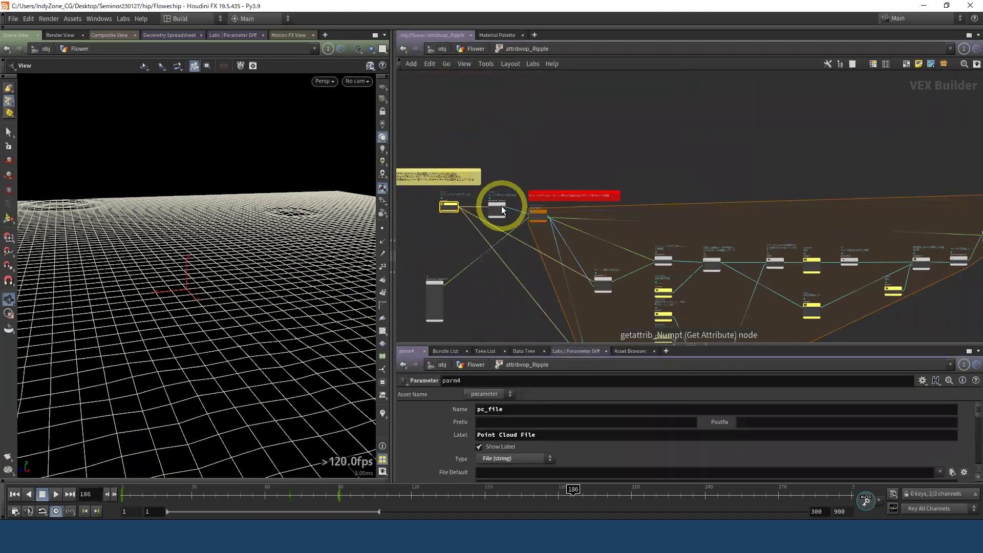
scroll(554, 443, "down", 1)
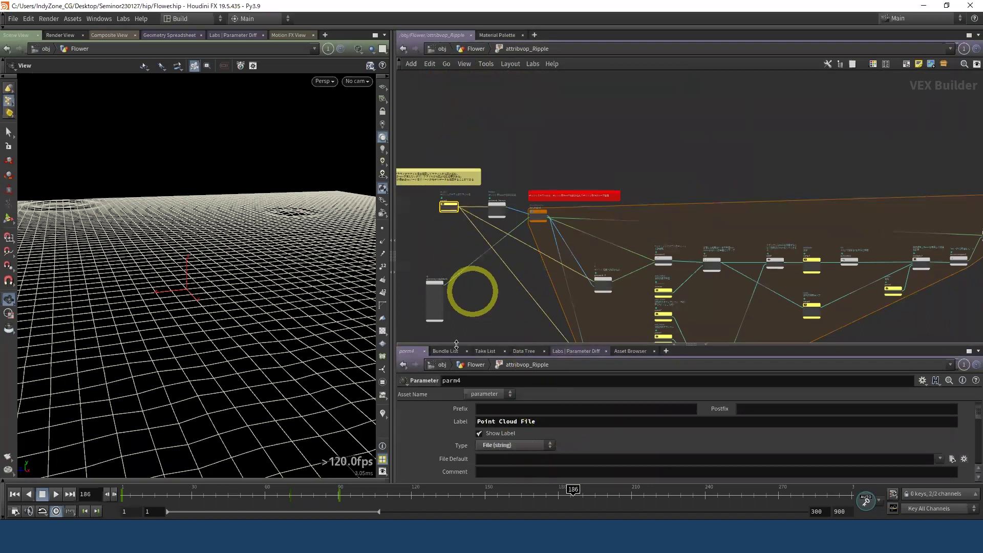
left_click(501, 220)
scroll(613, 442, "down", 1)
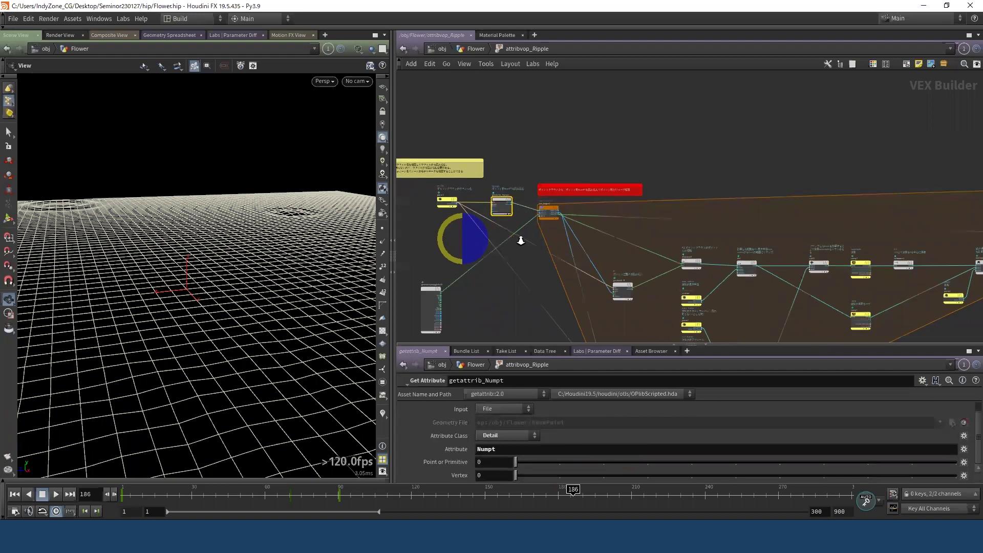
scroll(492, 225, "up", 5)
mouse_move(722, 150)
middle_mouse_down()
mouse_move(673, 279)
mouse_move(639, 176)
mouse_move(573, 208)
middle_mouse_up()
scroll(620, 158, "down", 3)
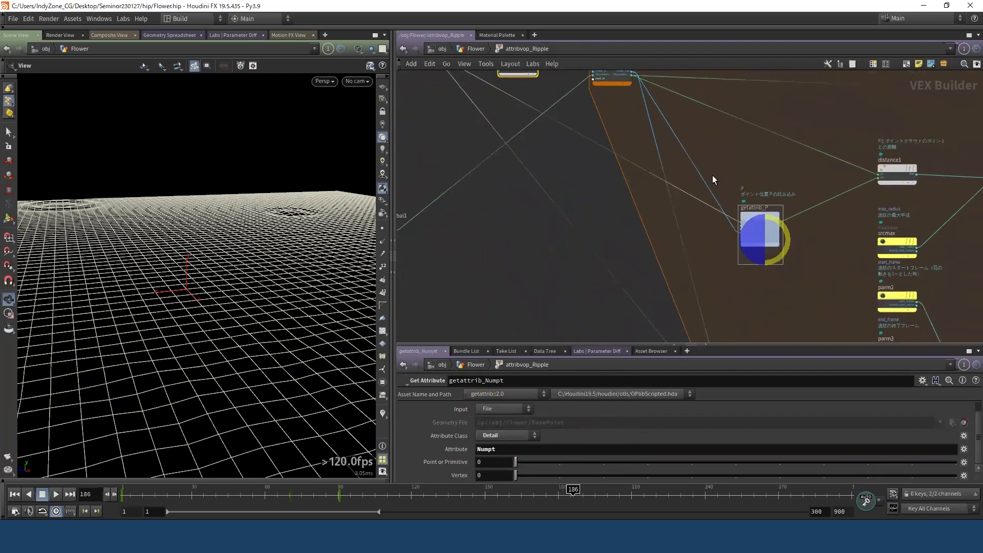
Step: Check getattrib_P and getattrib_Anim, which read P and the Anim point attribute
left_click(728, 169)
middle_click_drag(769, 261, 714, 190)
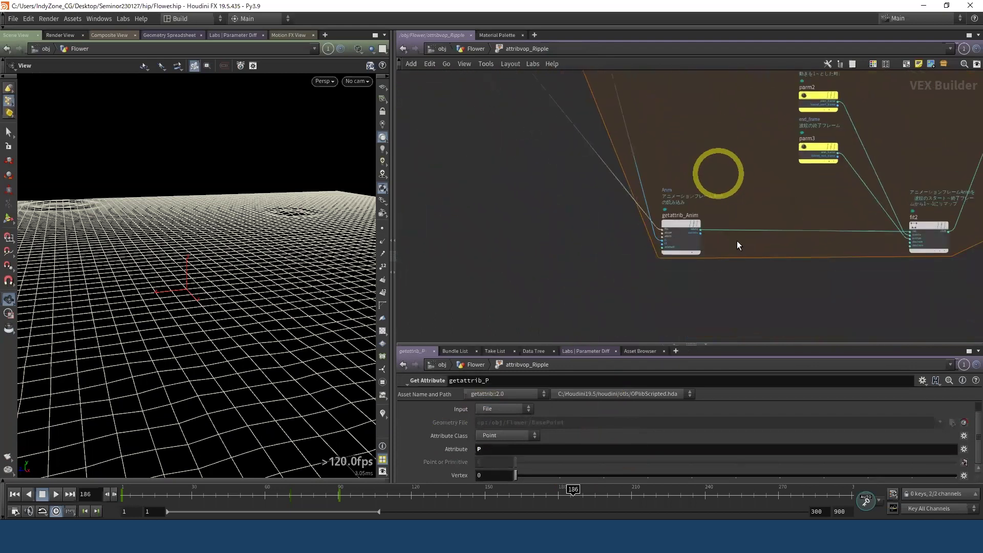
left_click(673, 232)
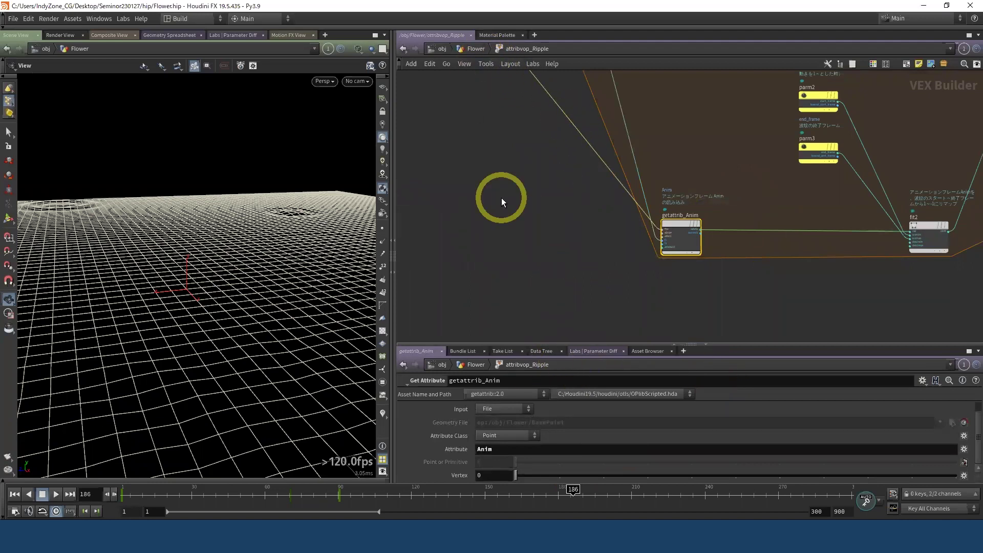
scroll(564, 208, "down", 2)
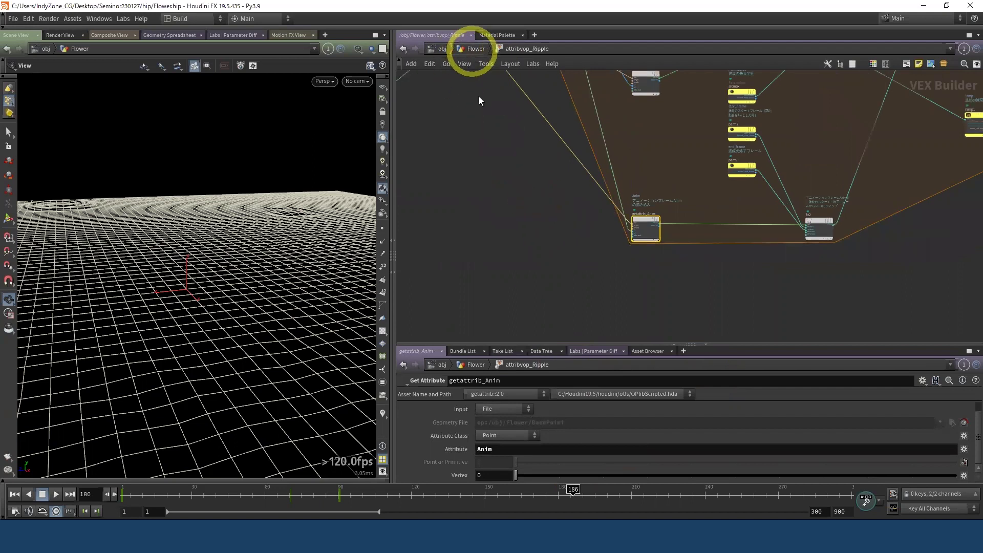
Step: Return to the Flower network and set the display flag on attribwrangle_rotY
middle_click_drag(526, 184, 563, 214)
scroll(562, 214, "down", 2)
scroll(564, 200, "up", 4)
scroll(812, 193, "up", 3)
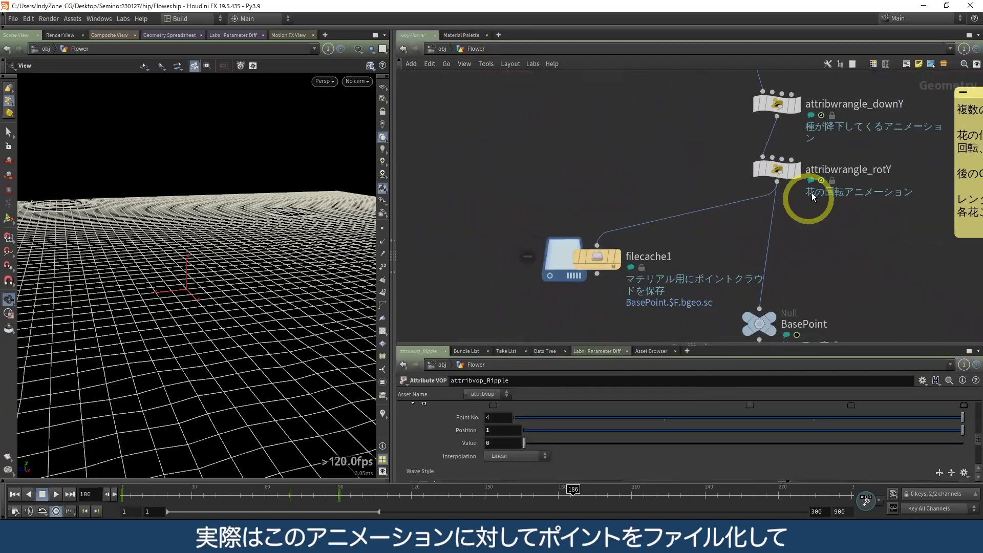
left_click(797, 170)
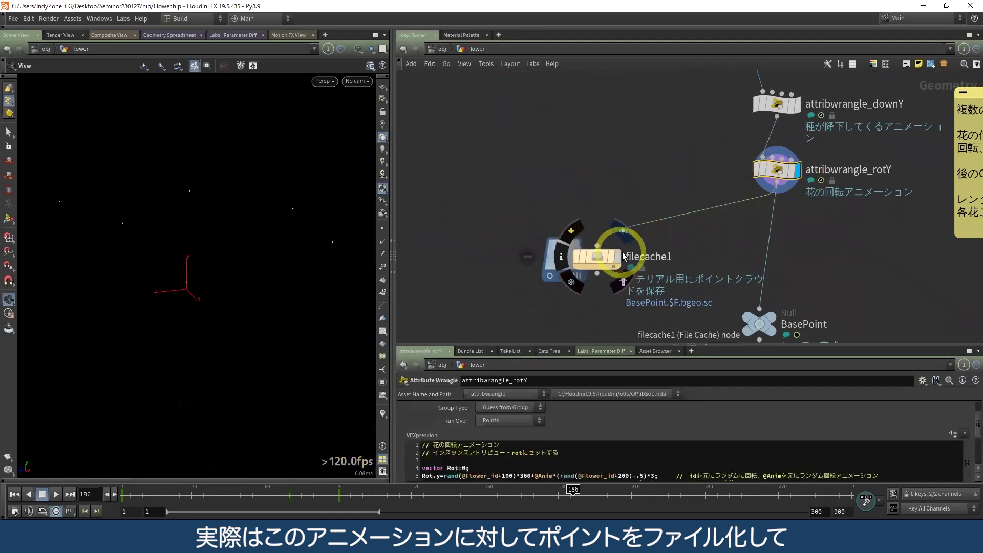
Step: Review filecache1 writing $HIP/geo/BasePoint.$F.bgeo.sc, then pan toward the ripple nodes
left_click_drag(625, 174, 574, 292)
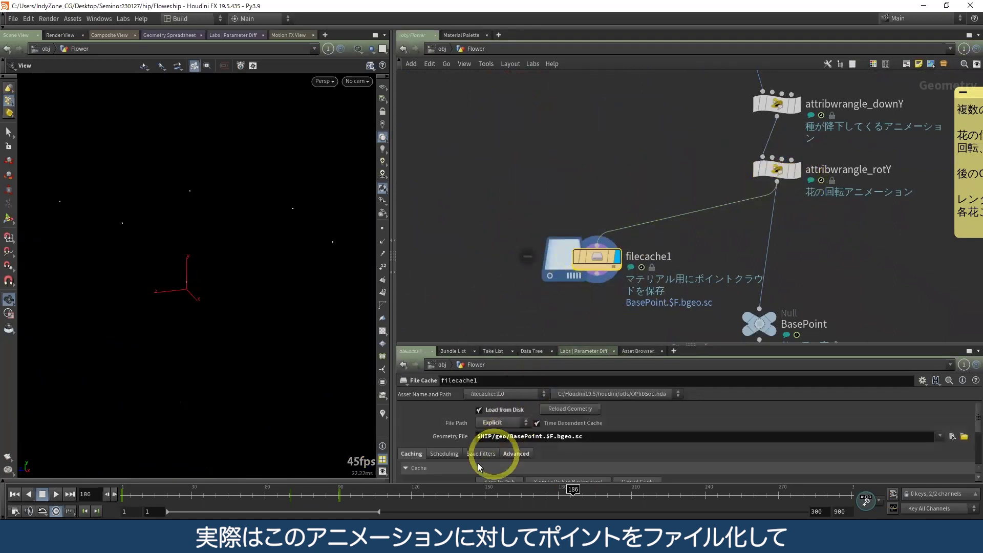
scroll(505, 433, "down", 2)
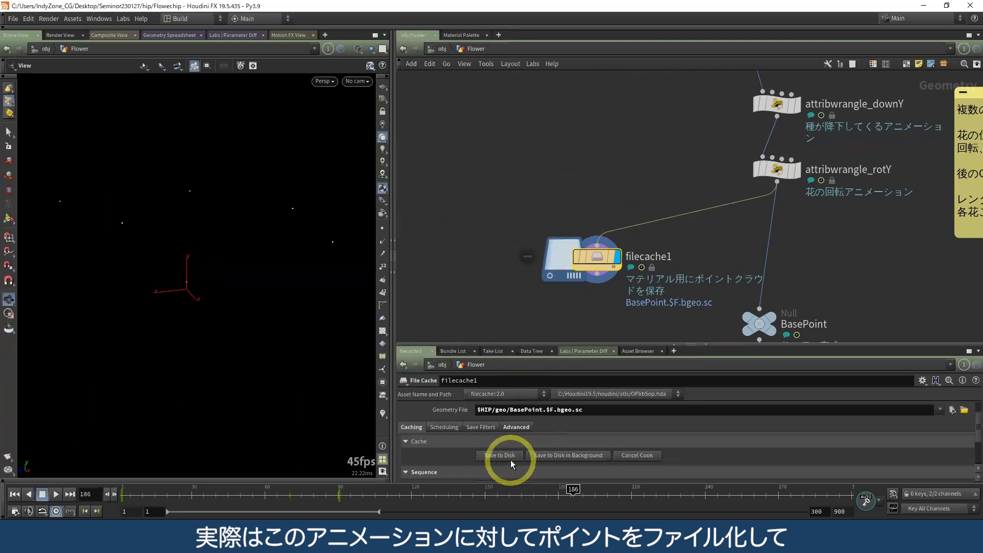
scroll(546, 320, "down", 5)
middle_click_drag(544, 320, 539, 191)
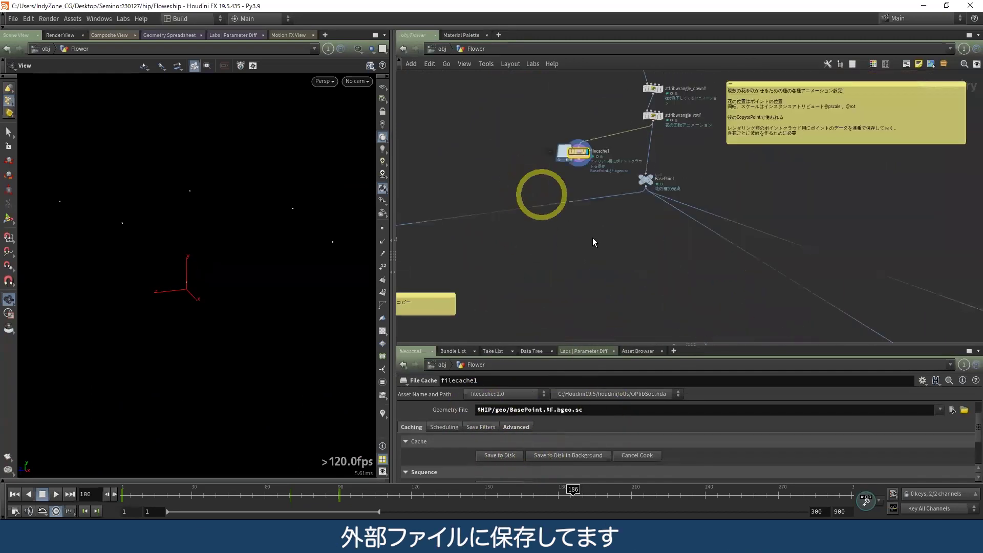
middle_click_drag(581, 244, 581, 189)
scroll(589, 239, "up", 3)
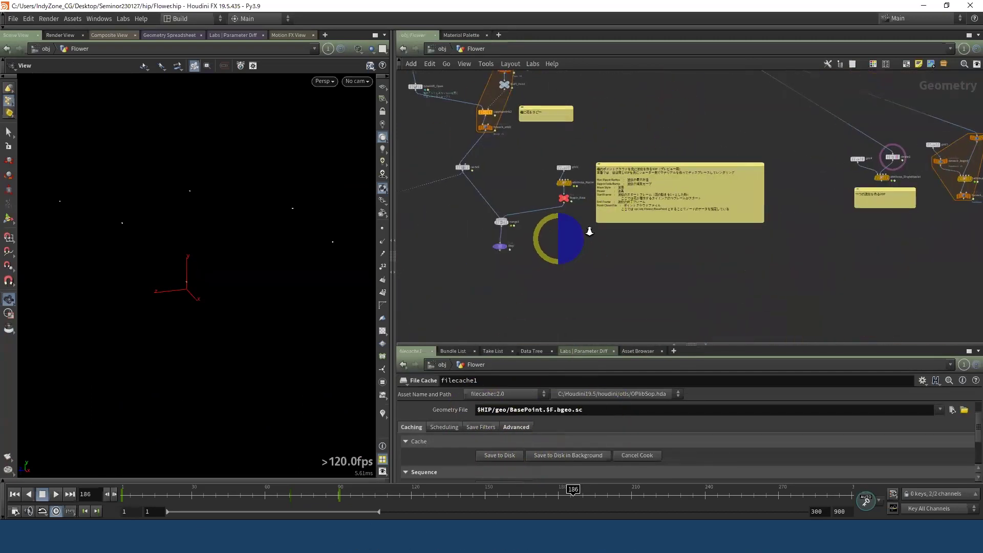
scroll(621, 268, "up", 3)
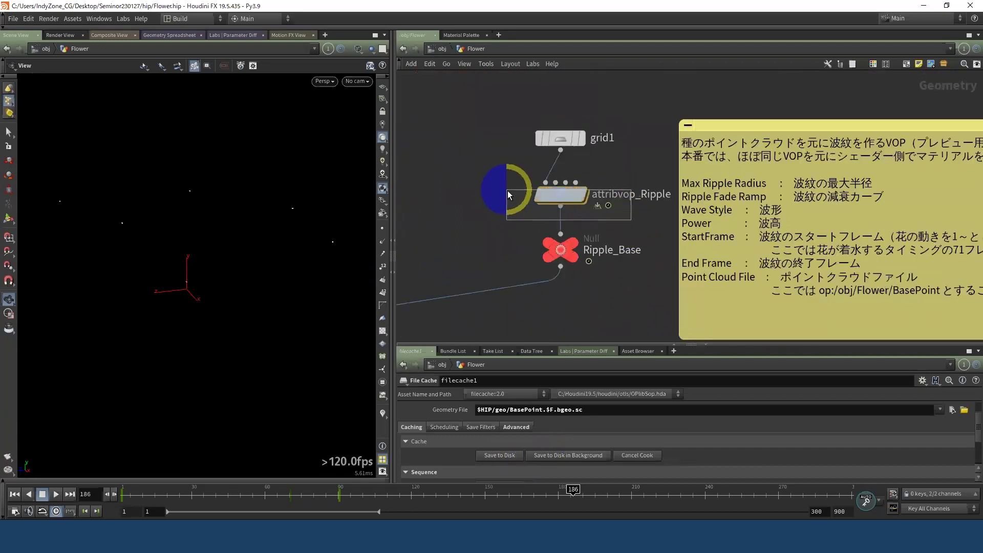
Step: Show attribvop_Ripple's frames 71–180 and Point Cloud File, then add a second network pane
left_click_drag(631, 220, 508, 193)
left_click_drag(745, 344, 755, 256)
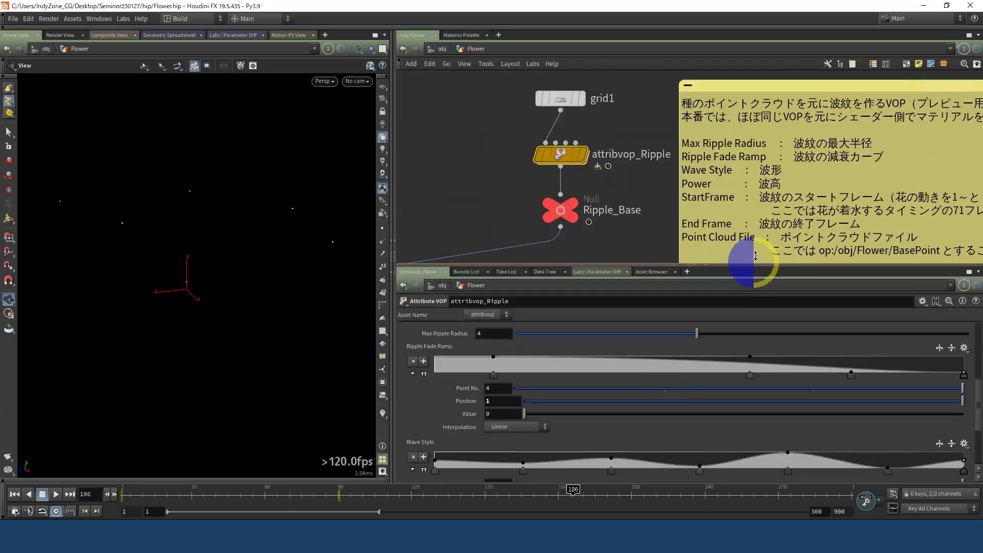
scroll(705, 397, "down", 2)
scroll(705, 397, "down", 1)
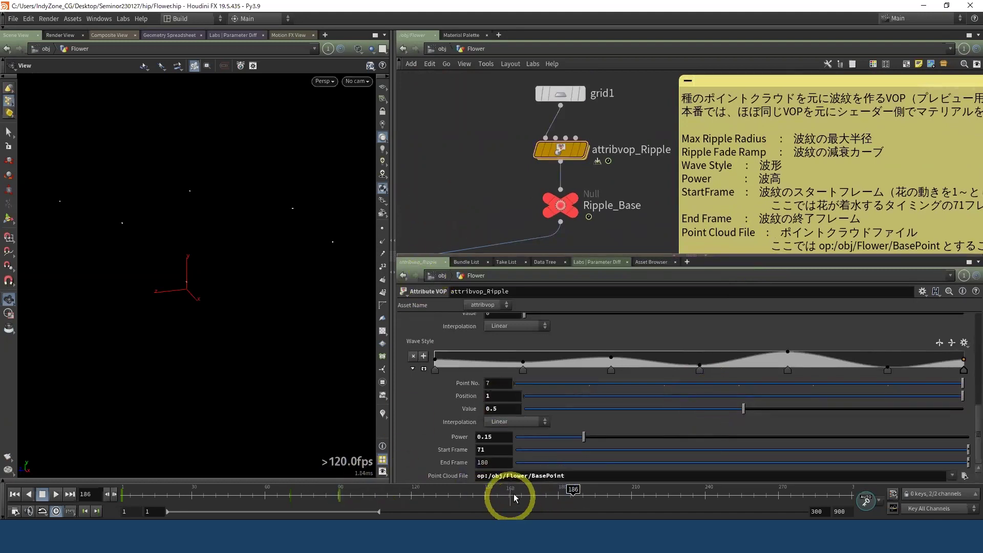
left_click_drag(395, 225, 520, 238)
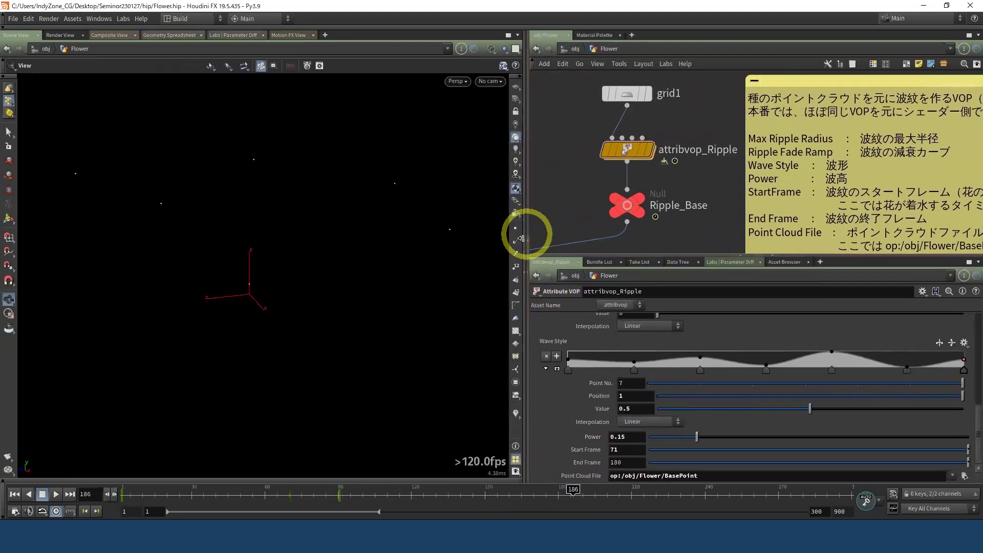
left_click(520, 240)
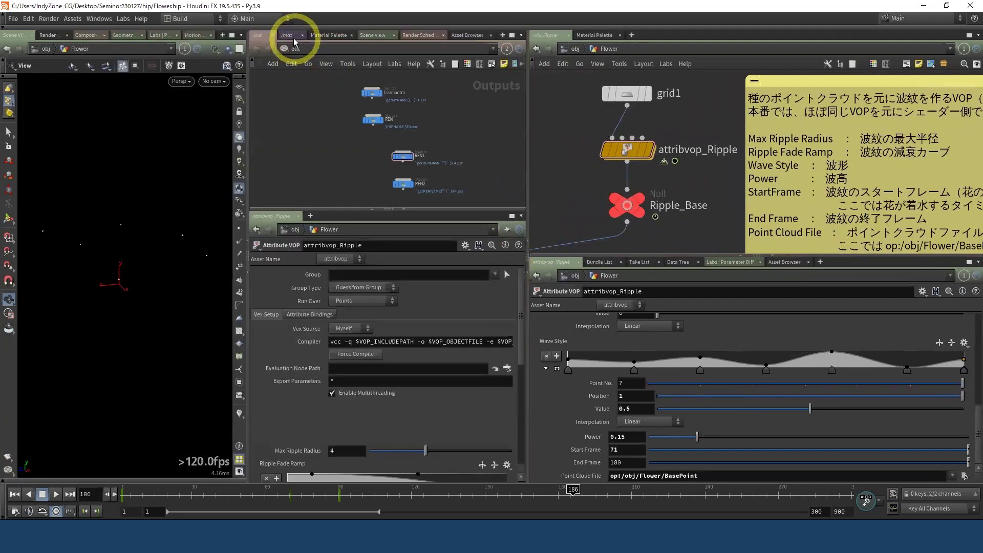
Step: Examine Ripple_Displacement's Point Cloud File path, highlighting the node path after op:
scroll(384, 131, "up", 3)
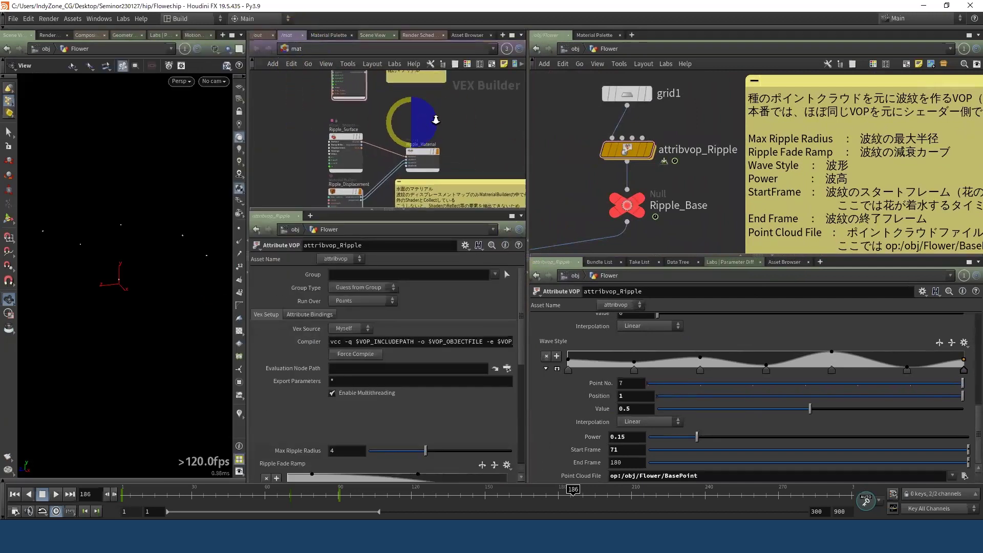
scroll(389, 110, "up", 2)
left_click(348, 164)
scroll(441, 461, "down", 3)
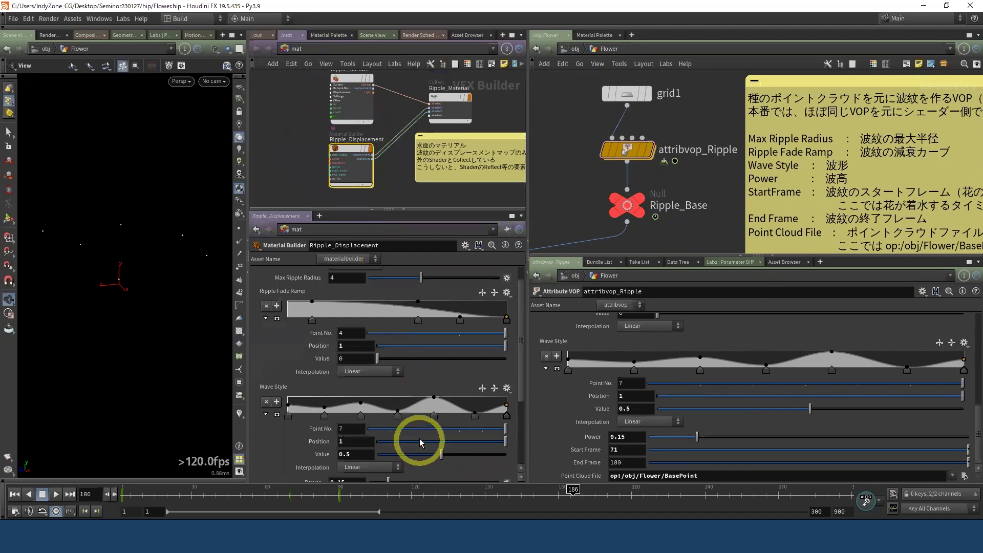
scroll(445, 470, "down", 2)
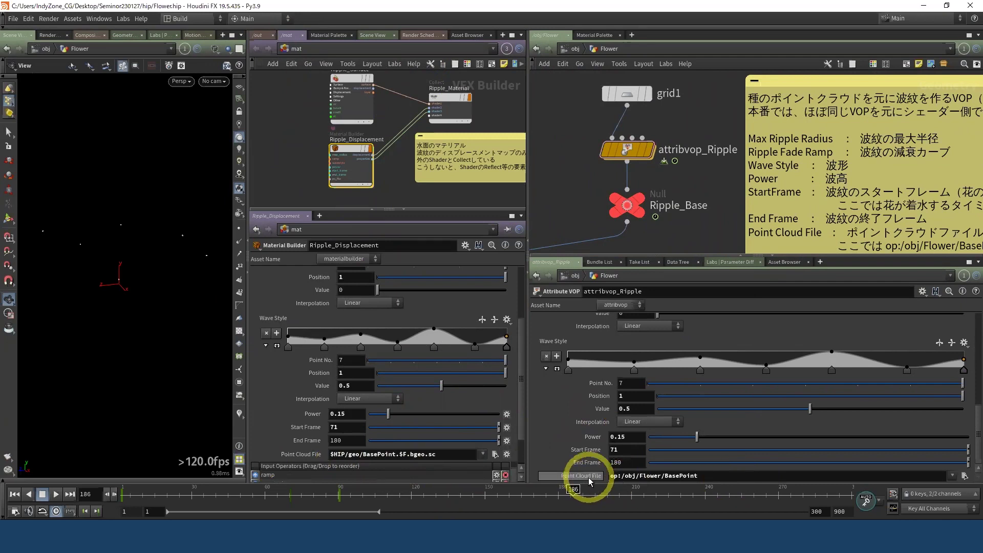
double_click(621, 477)
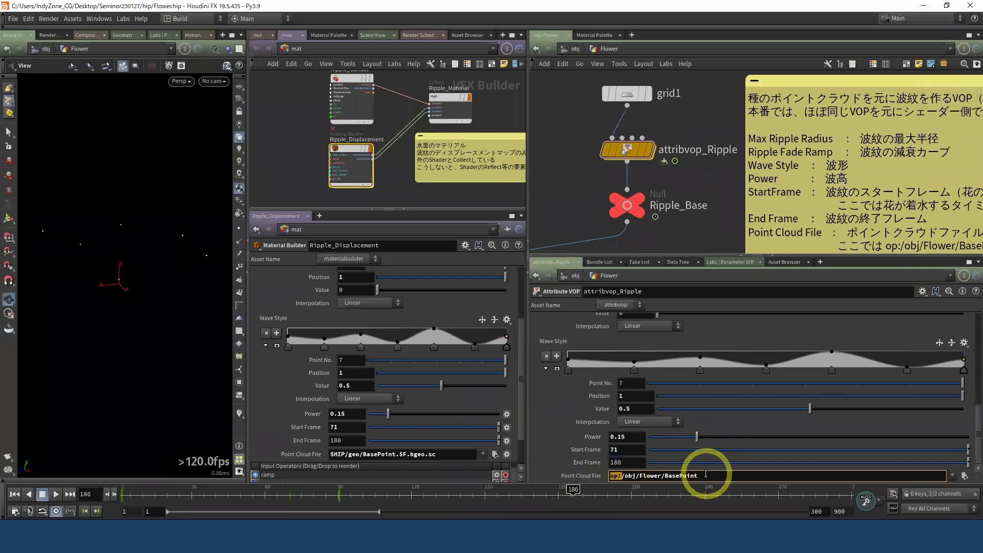
left_click_drag(700, 480, 620, 485)
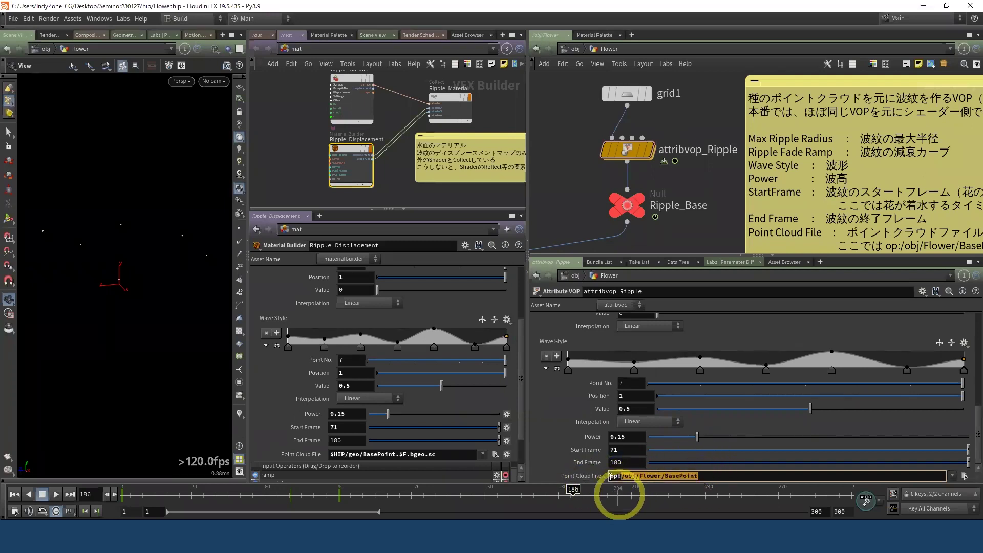
left_click(710, 231)
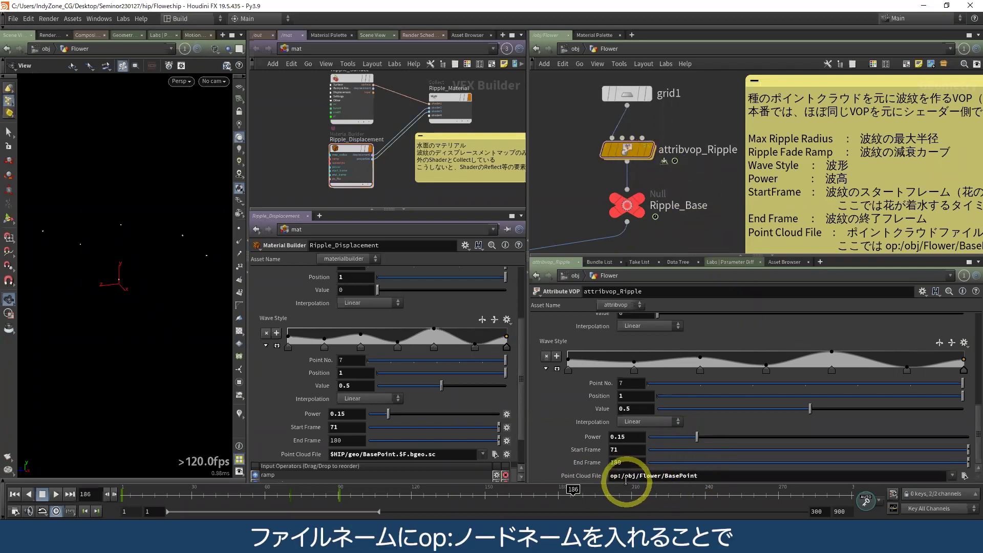
left_click_drag(679, 482, 745, 487)
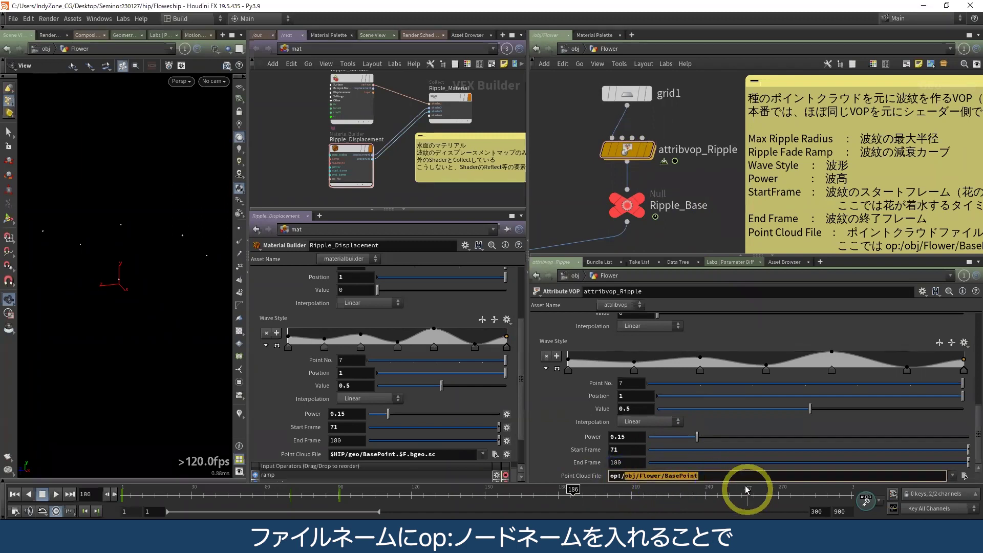
left_click(724, 476)
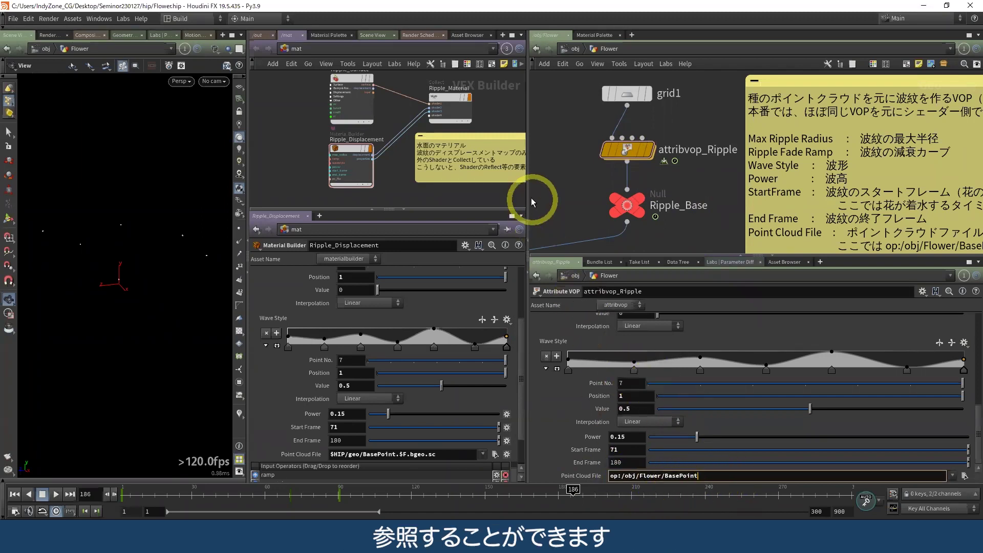
Step: Compare attribvop_Ripple and Ripple_Displacement parameters, then close the material network panes
left_click_drag(526, 197, 628, 194)
left_click(677, 149)
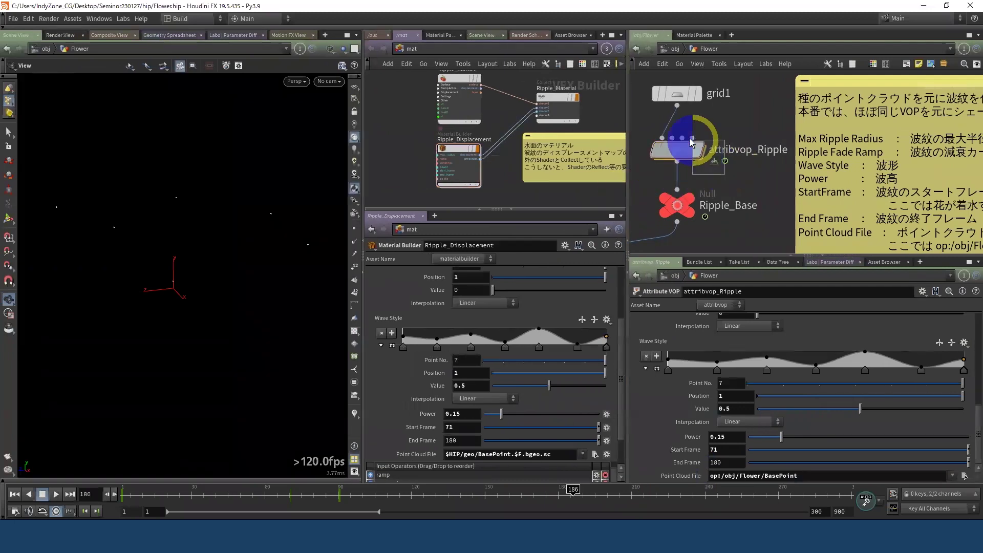
left_click(441, 165)
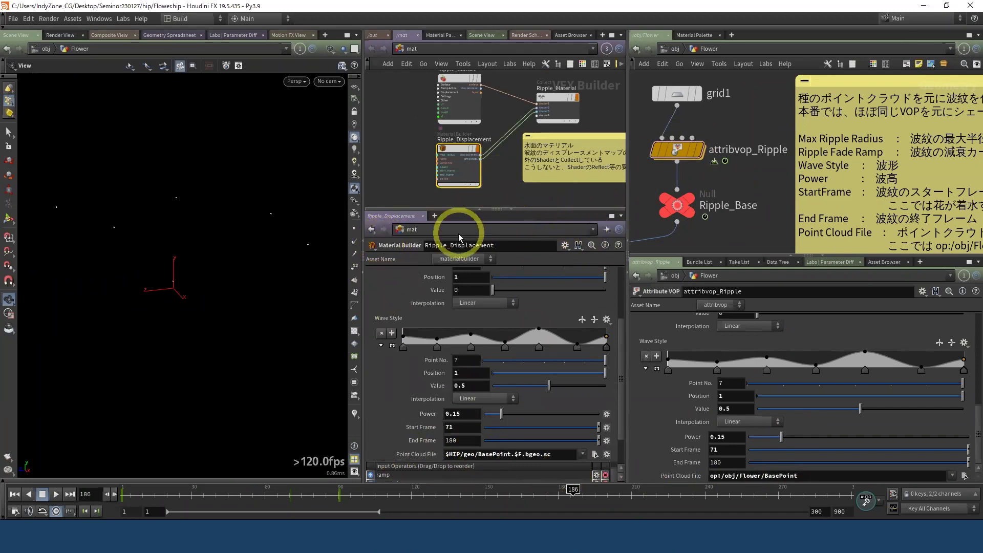
left_click(362, 274)
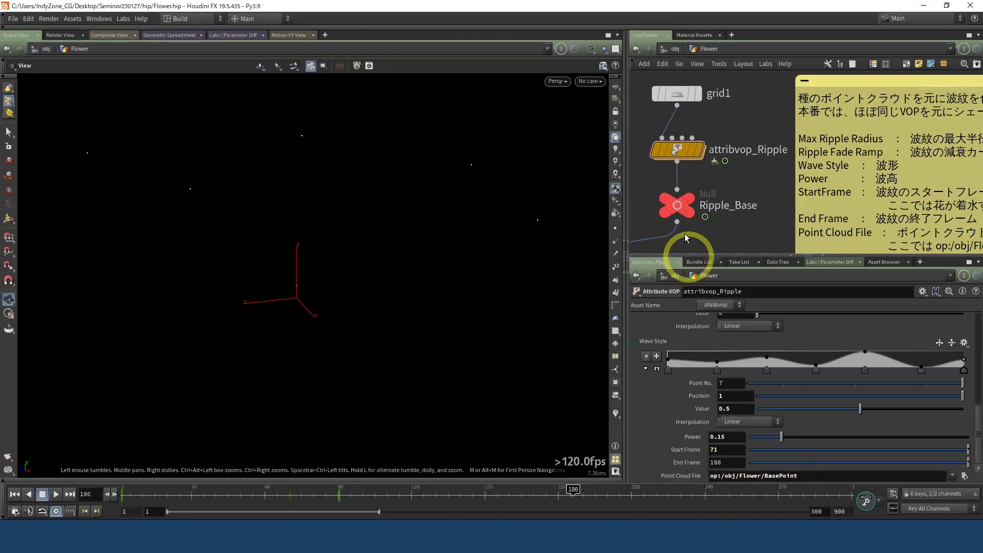
Step: Set the display flag on Ripple_Base and then on the final Disp node
scroll(714, 227, "down", 2)
scroll(751, 181, "down", 2)
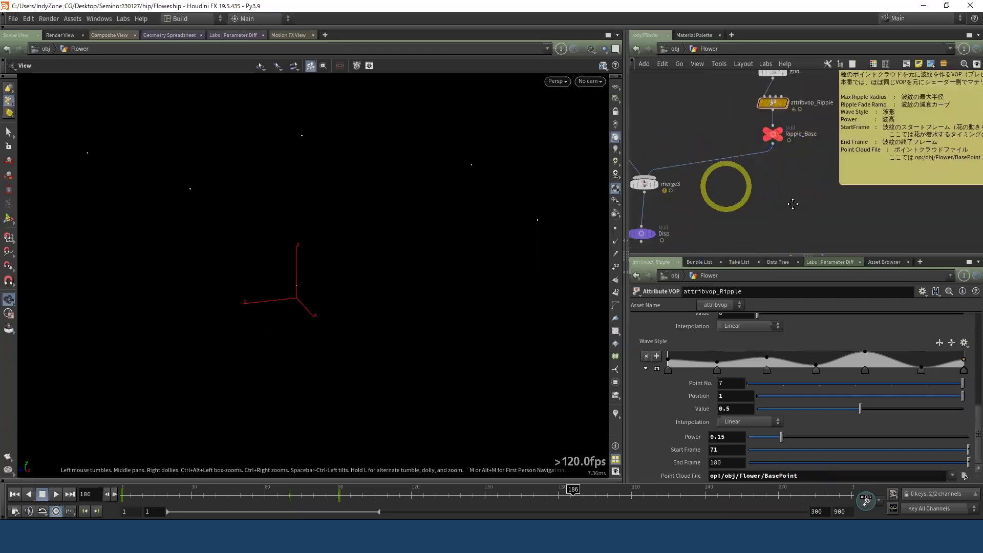
middle_click_drag(804, 134, 871, 149)
left_click(850, 147)
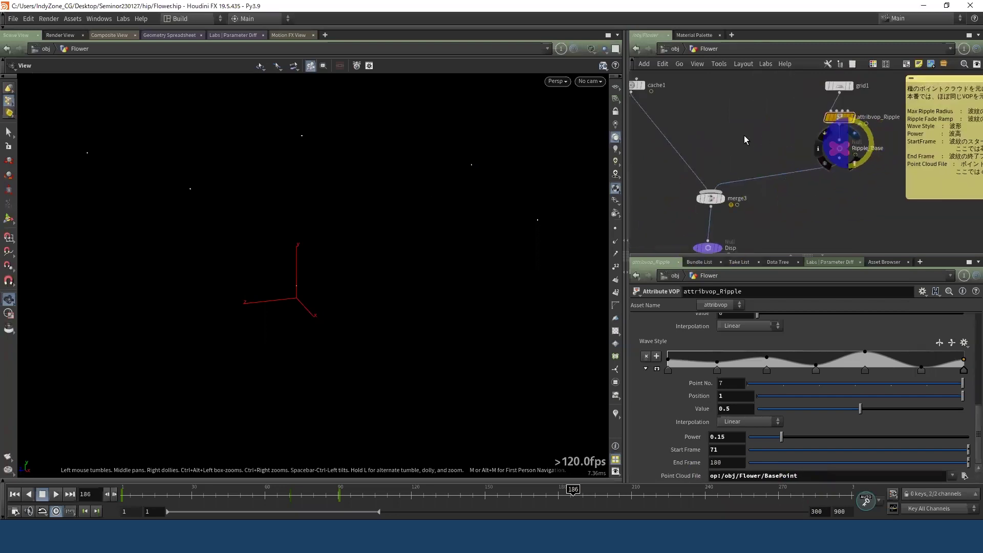
left_click(721, 247)
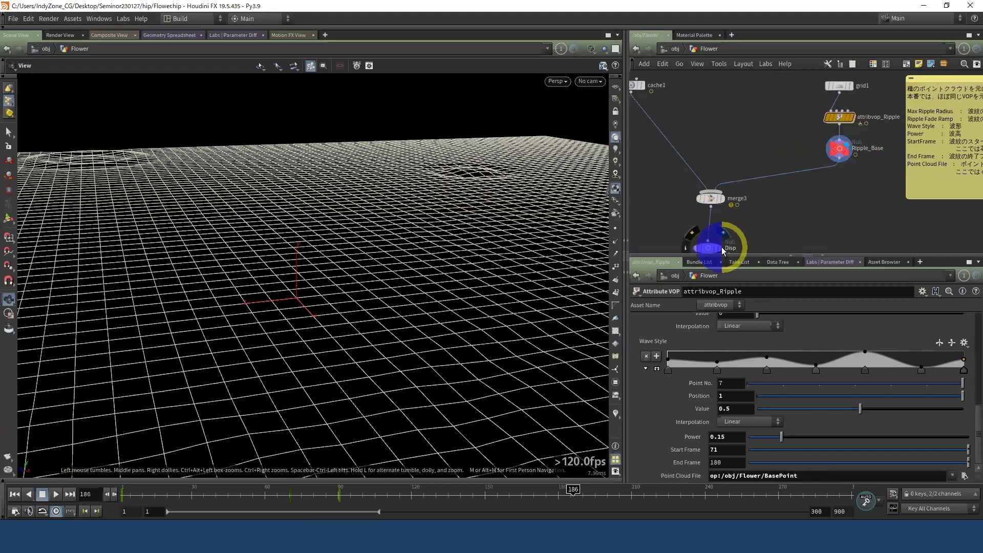
Step: Rewind to frame 1 and play the animation, orbiting to watch the flower
left_click_drag(213, 491, 69, 501)
left_click(56, 494)
mouse_move(349, 345)
left_mouse_down()
mouse_move(292, 347)
mouse_move(407, 400)
left_mouse_up()
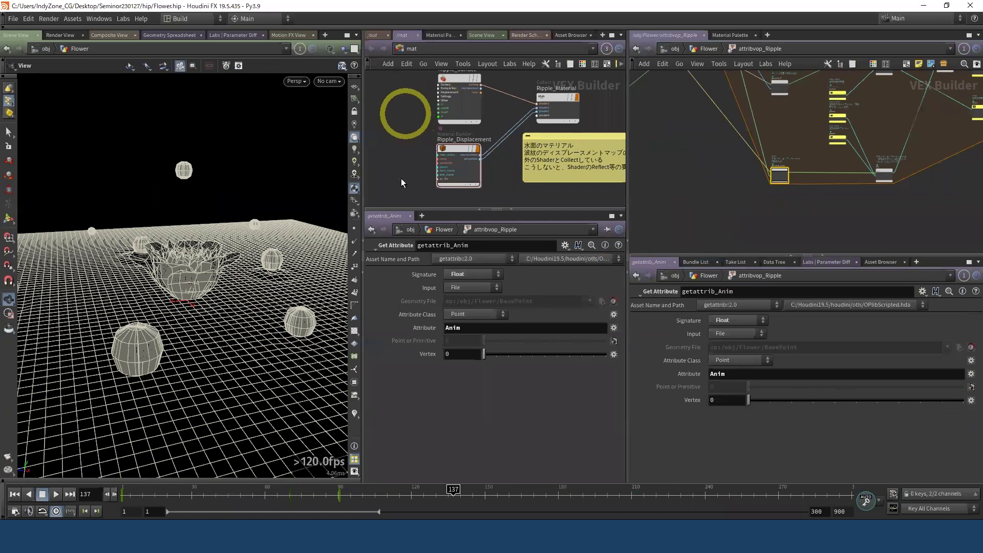
Step: Bring back the /mat network pane and enlarge it to show the Ripple nodes
middle_click_drag(405, 113, 400, 178)
left_click(637, 148)
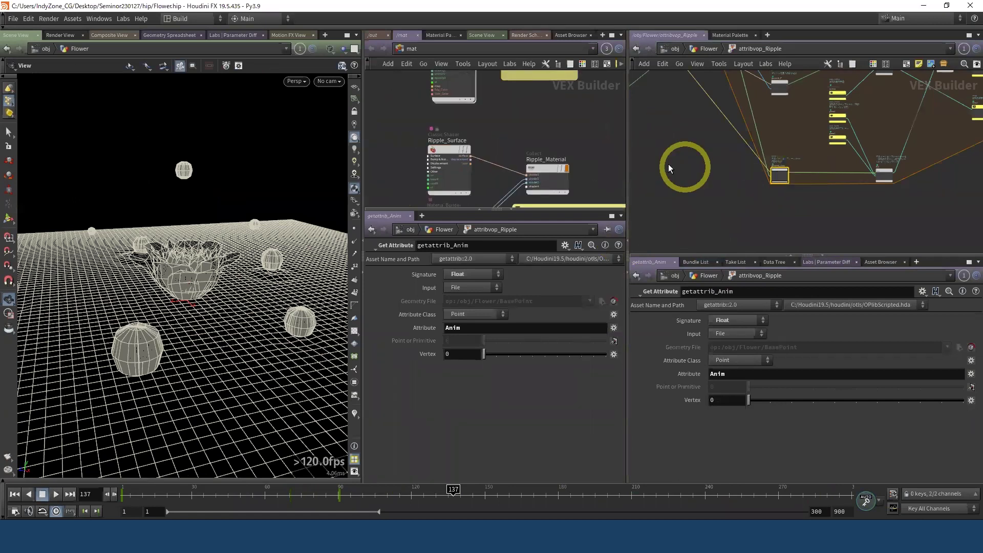
left_click_drag(628, 168, 729, 173)
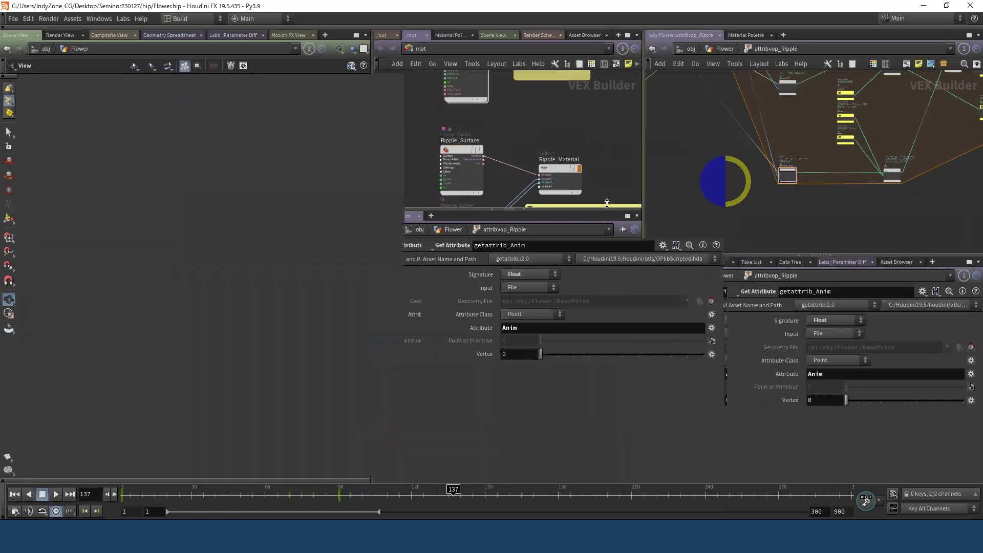
left_click_drag(619, 210, 619, 275)
scroll(658, 153, "down", 3)
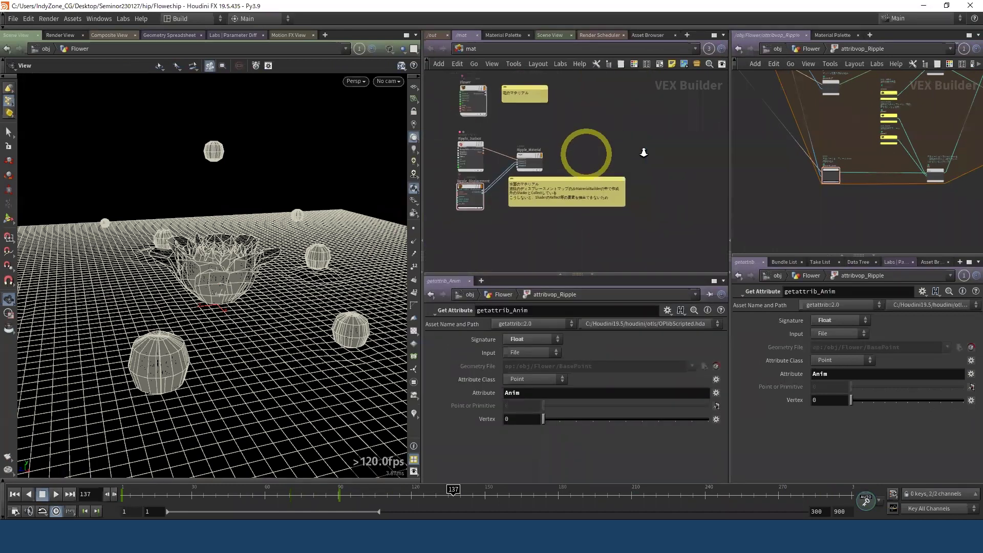
scroll(544, 148, "up", 5)
Step: Inspect Ripple_Material, Ripple_Surface and Ripple_Displacement (Power 0.15, frames 71–180)
left_click(544, 147)
scroll(650, 155, "down", 3)
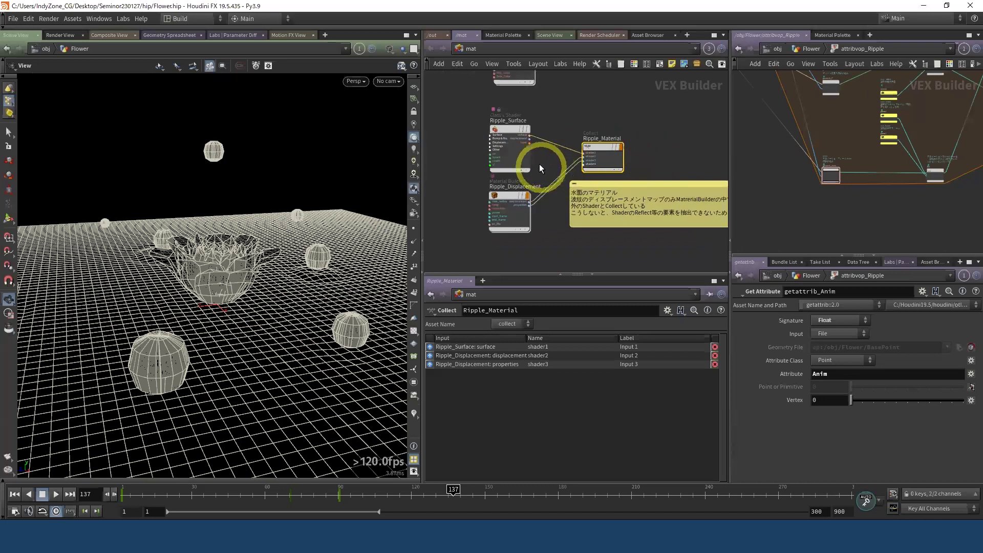
left_click(521, 148)
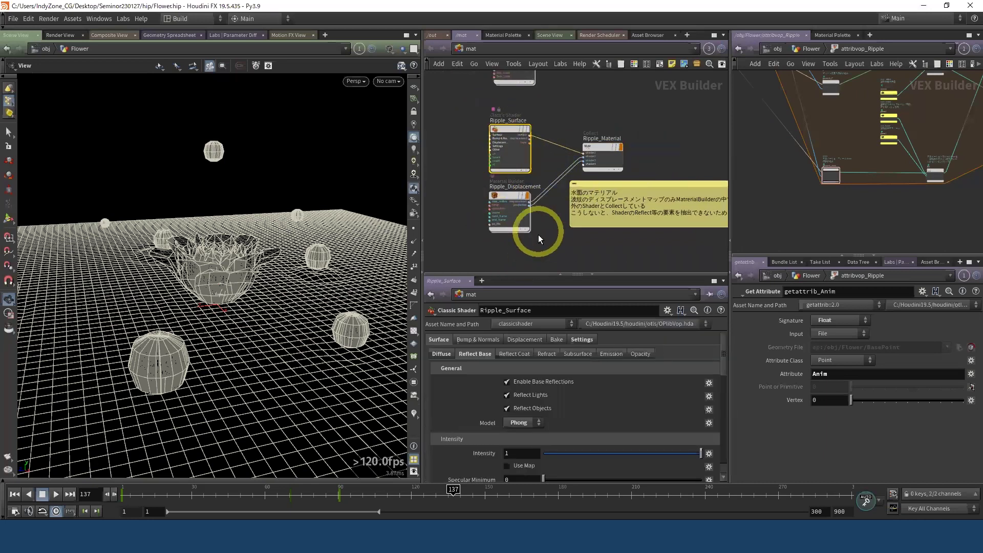
left_click_drag(539, 238, 487, 193)
scroll(545, 243, "up", 3)
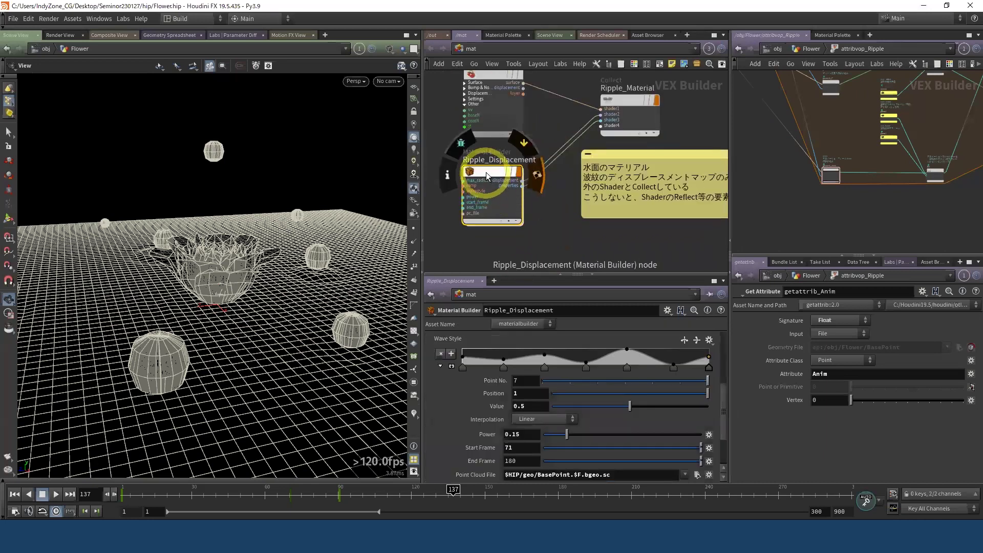
Step: Dive into Ripple_Displacement and check transform1's space conversion settings
double_click(486, 172)
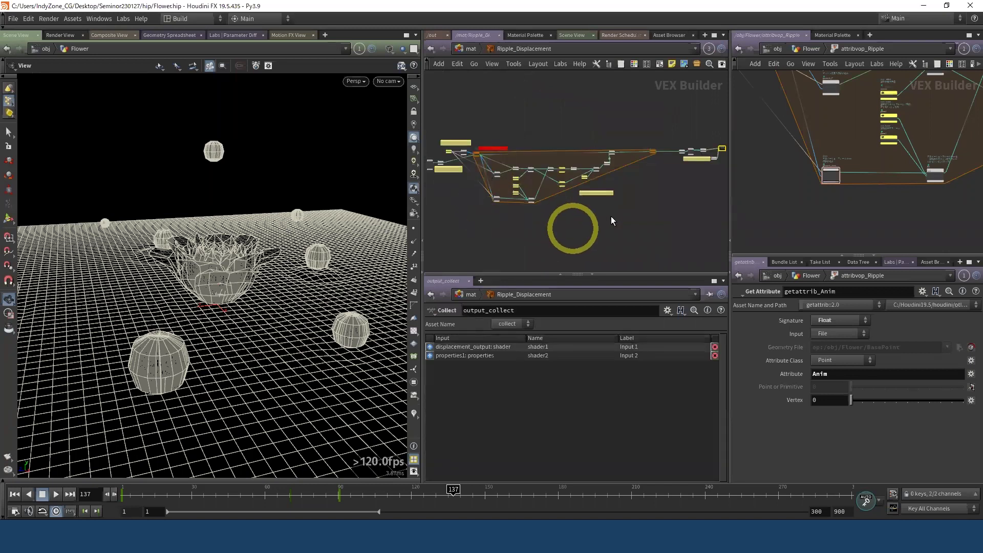
scroll(850, 205, "down", 3)
scroll(855, 220, "down", 3)
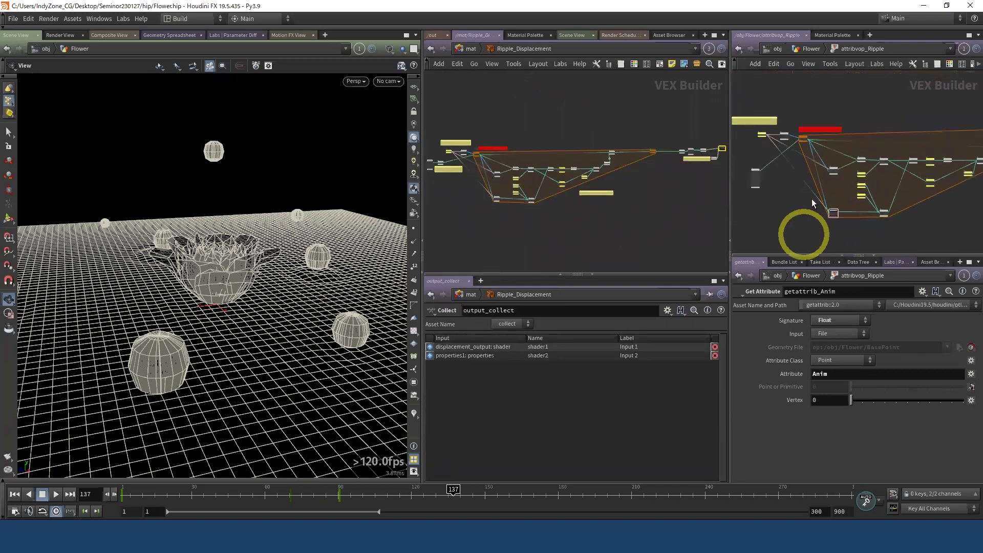
scroll(568, 226, "up", 2)
scroll(461, 184, "up", 1)
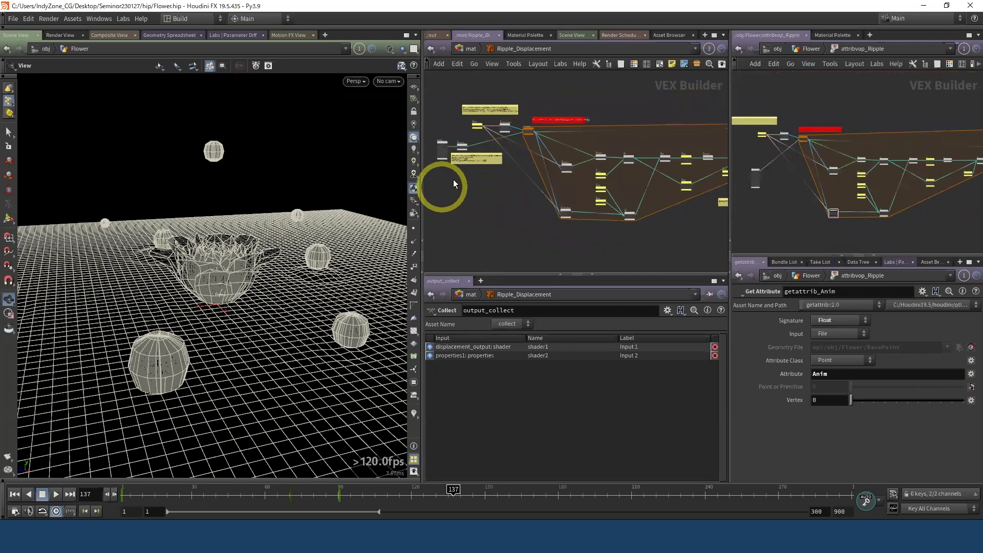
left_click(457, 146)
scroll(465, 185, "up", 2)
scroll(512, 221, "up", 2)
scroll(589, 243, "up", 2)
scroll(589, 240, "down", 1)
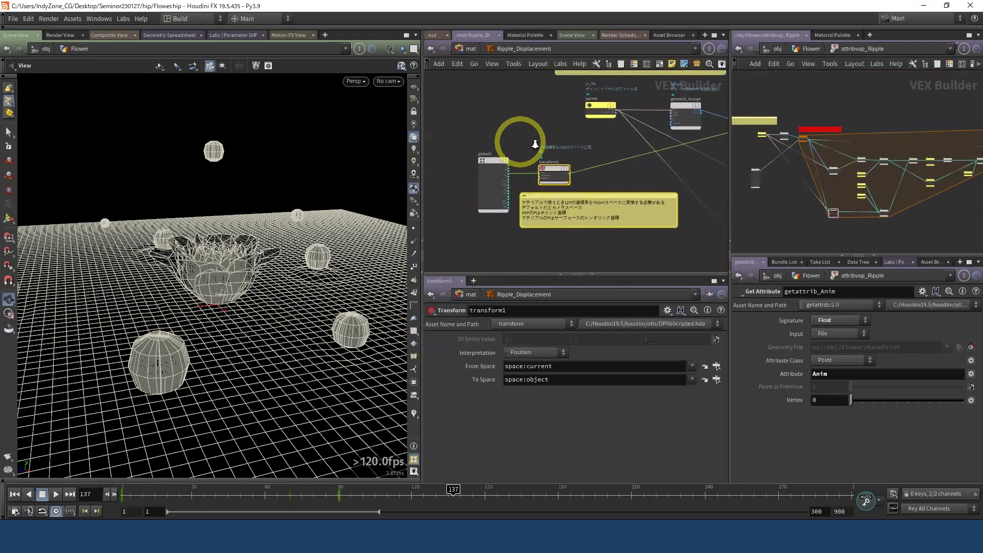
scroll(539, 147, "up", 3)
scroll(529, 143, "up", 2)
Step: Compare global2 with attribvop_Ripple's geometryvopglobal1, centring global2 and transform1
left_click(476, 213)
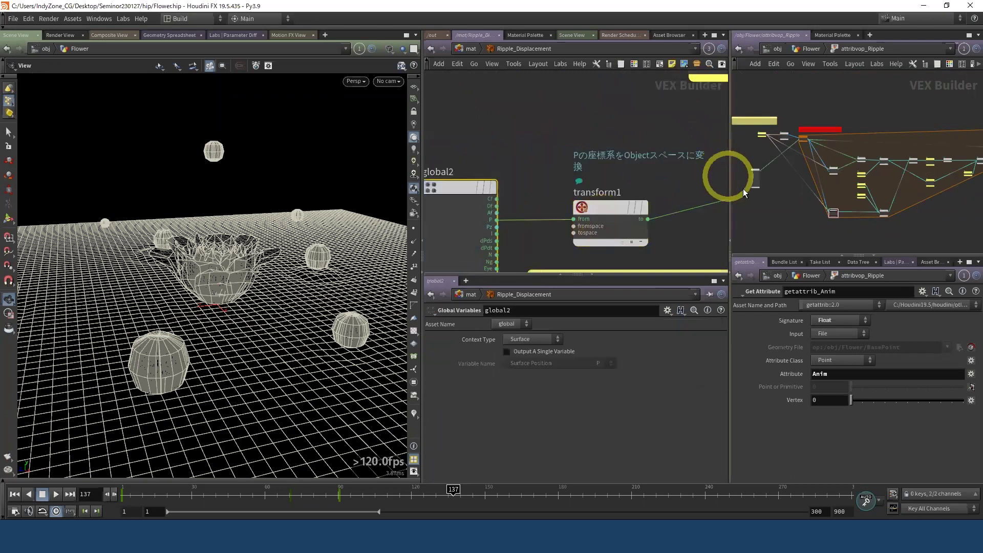
scroll(814, 200, "up", 1)
scroll(829, 200, "up", 2)
scroll(854, 215, "up", 2)
scroll(891, 195, "up", 2)
scroll(839, 182, "up", 2)
left_click(766, 156)
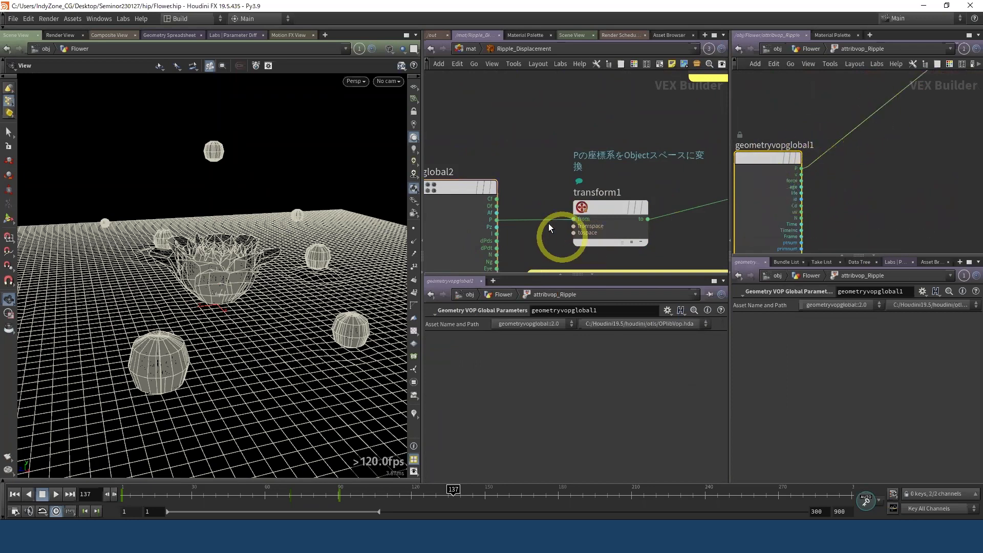
left_click(480, 247)
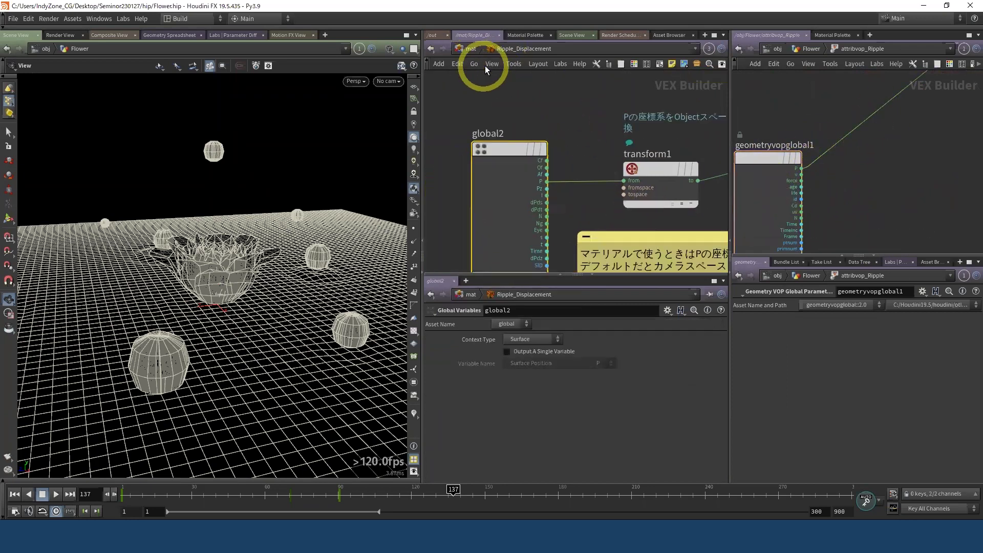
middle_click_drag(554, 180, 490, 206)
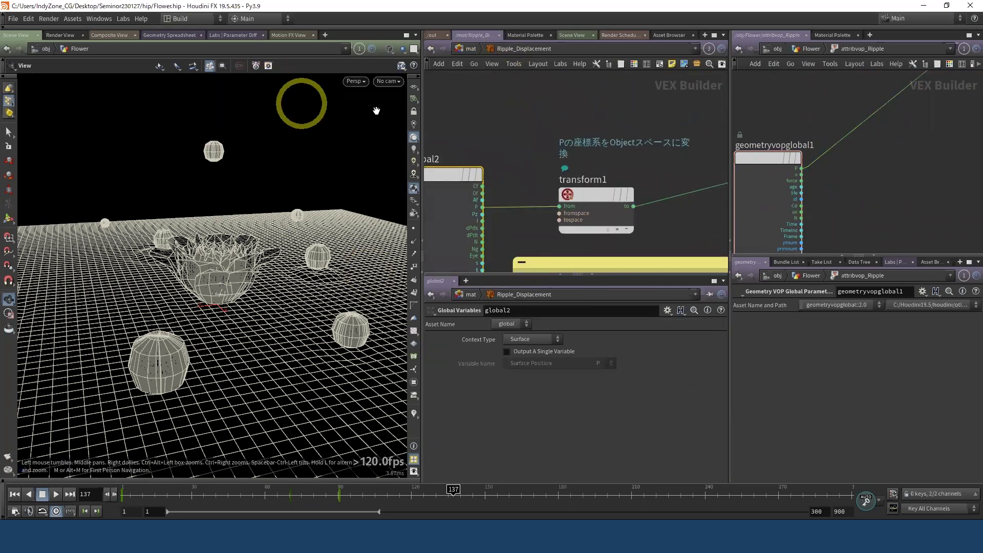
Step: Look through cam1, scrub the timeline forward to frame 116, and pan to global2
left_click(392, 82)
left_click(395, 129)
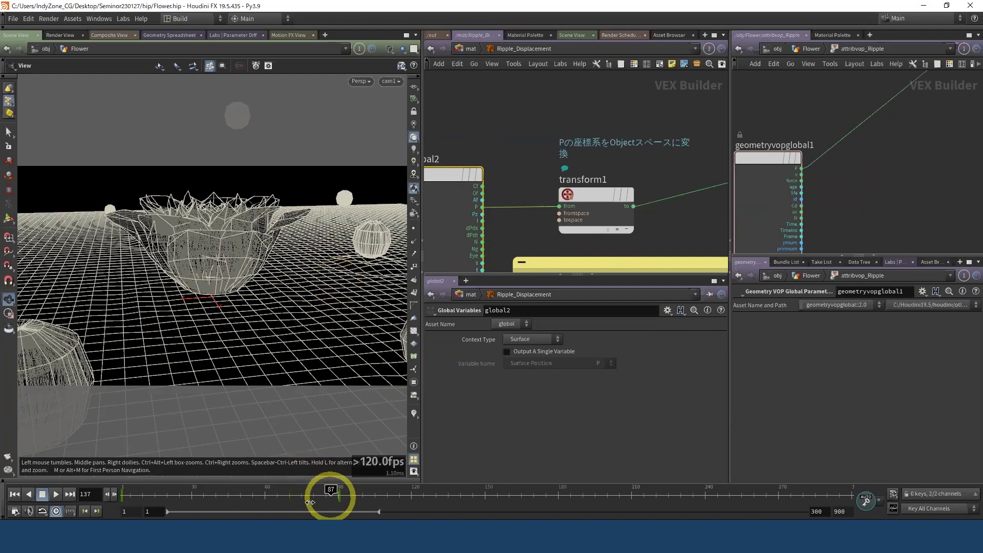
left_click(330, 494)
left_click_drag(327, 495, 401, 494)
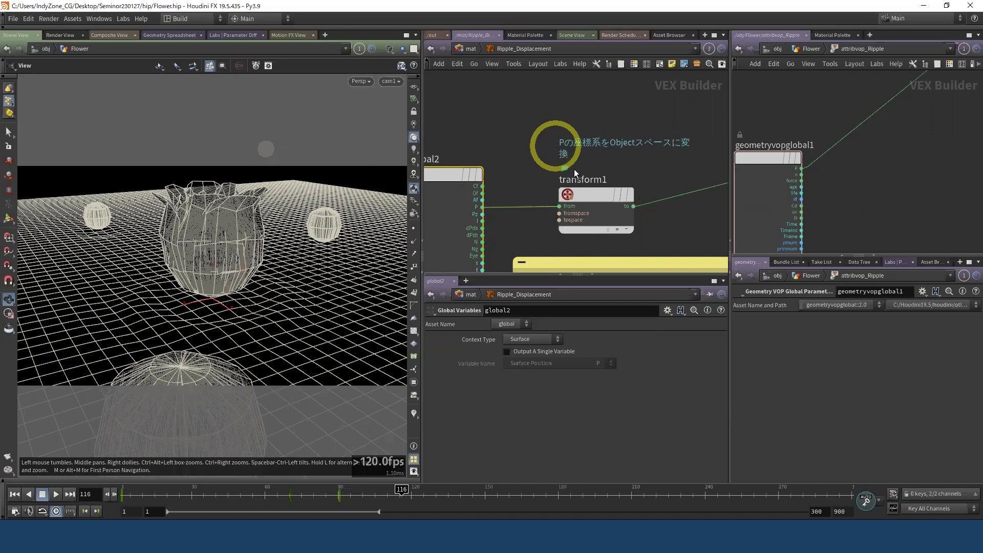
middle_click_drag(527, 223, 546, 191)
left_click_drag(533, 203, 499, 167)
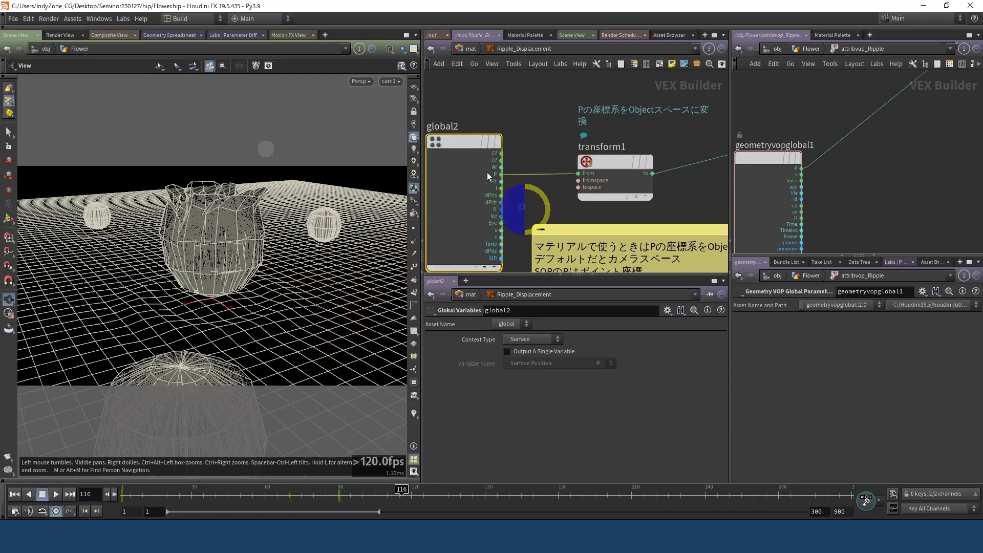
Step: Trace global2's P wire into transform1, showing its space:current to space:object conversion
middle_click_drag(549, 196, 529, 166)
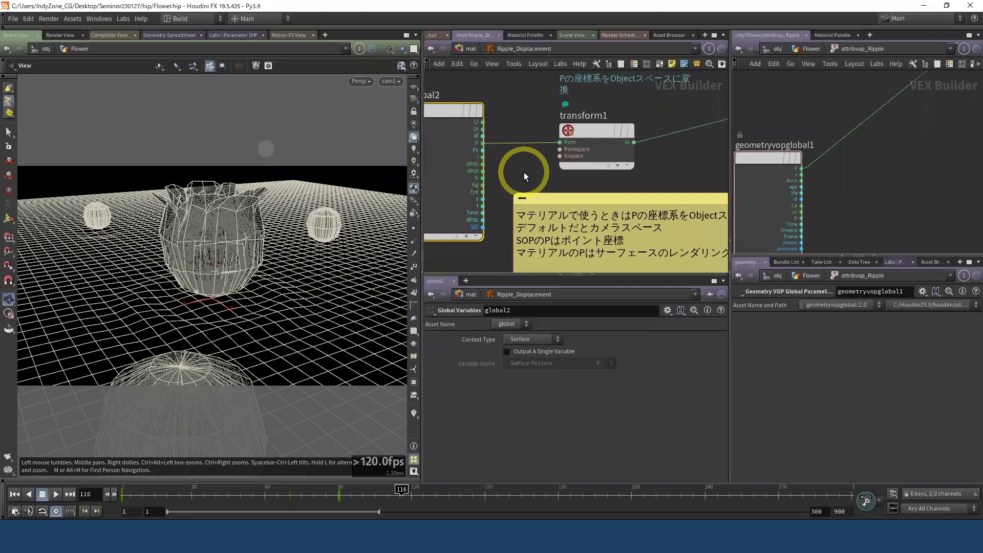
left_click(483, 145)
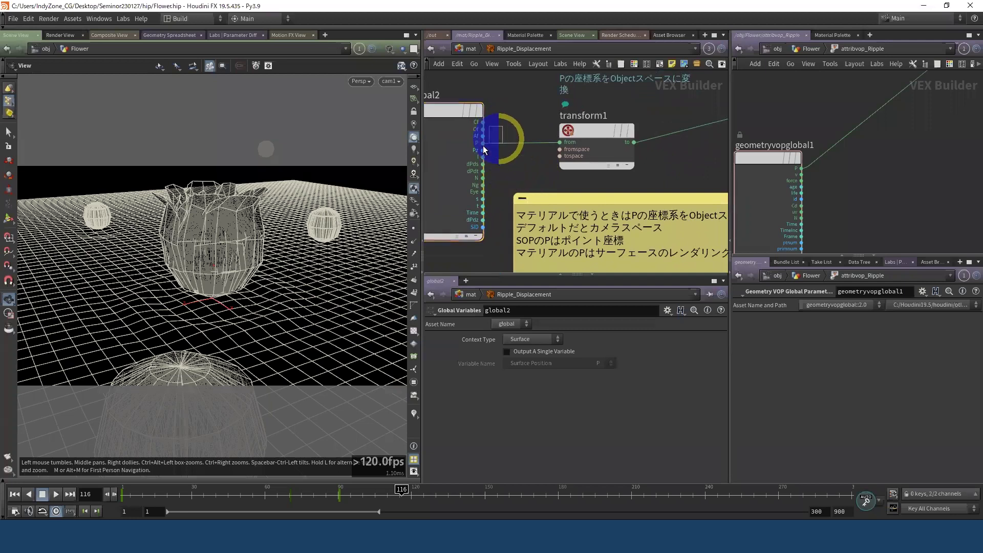
middle_click_drag(505, 157, 512, 155)
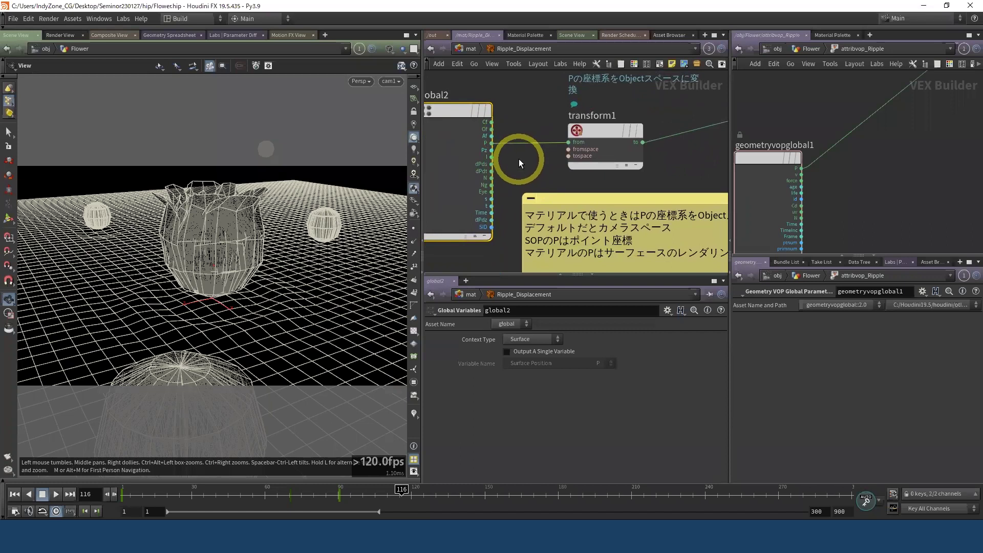
scroll(529, 174, "down", 2)
left_click(594, 131)
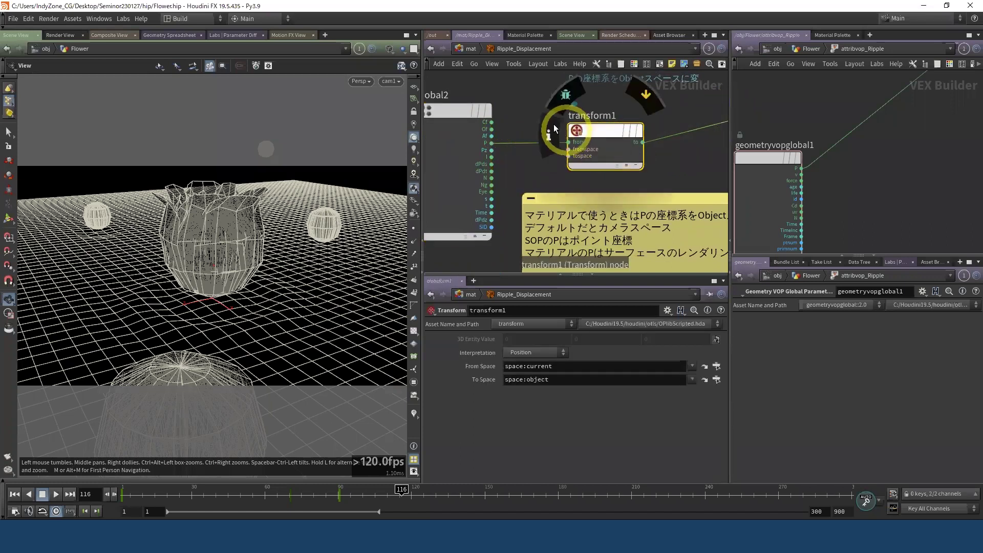
middle_click_drag(642, 145, 592, 174)
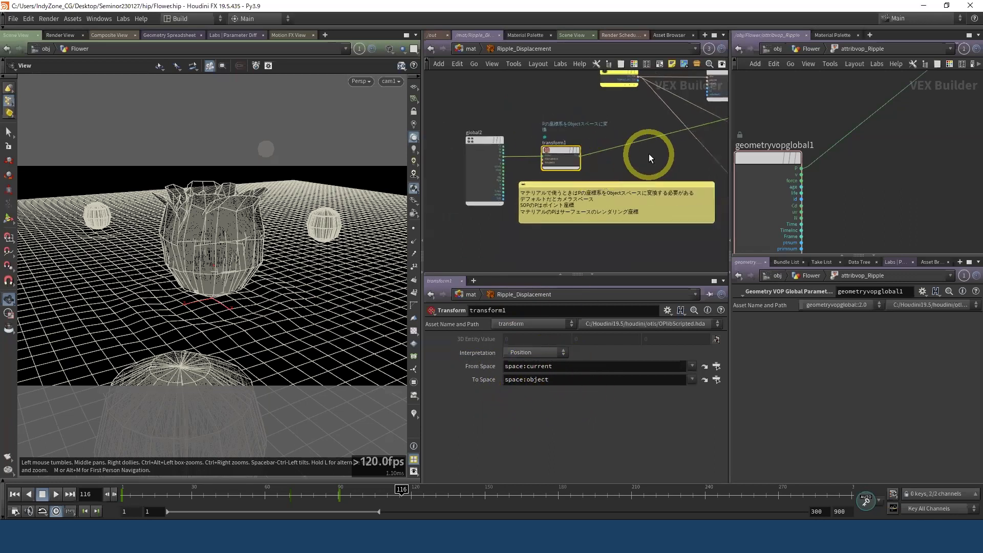
Step: Inspect the vectofloat1 and displacenml1 nodes of the Ripple_Displacement shader
scroll(598, 161, "down", 5)
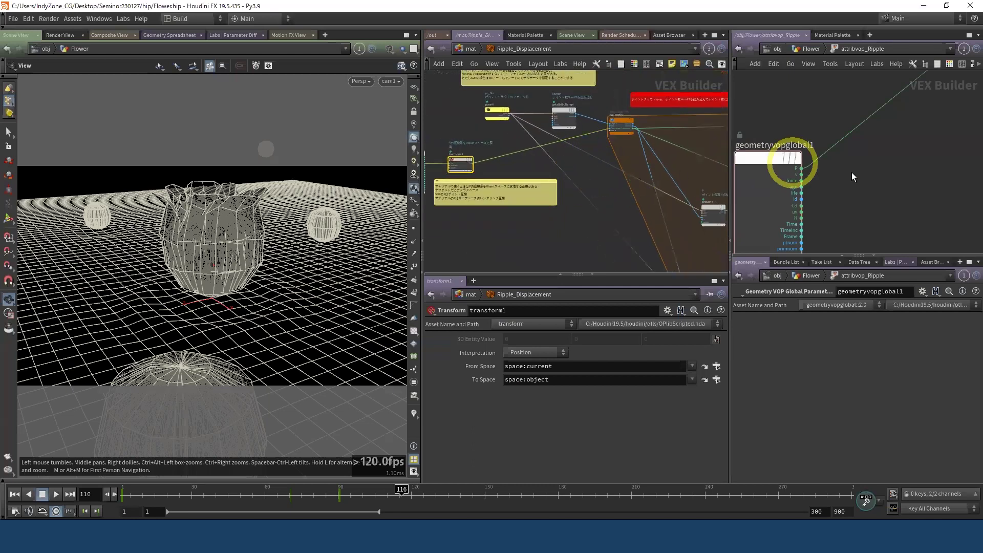
scroll(908, 168, "down", 3)
scroll(822, 188, "down", 3)
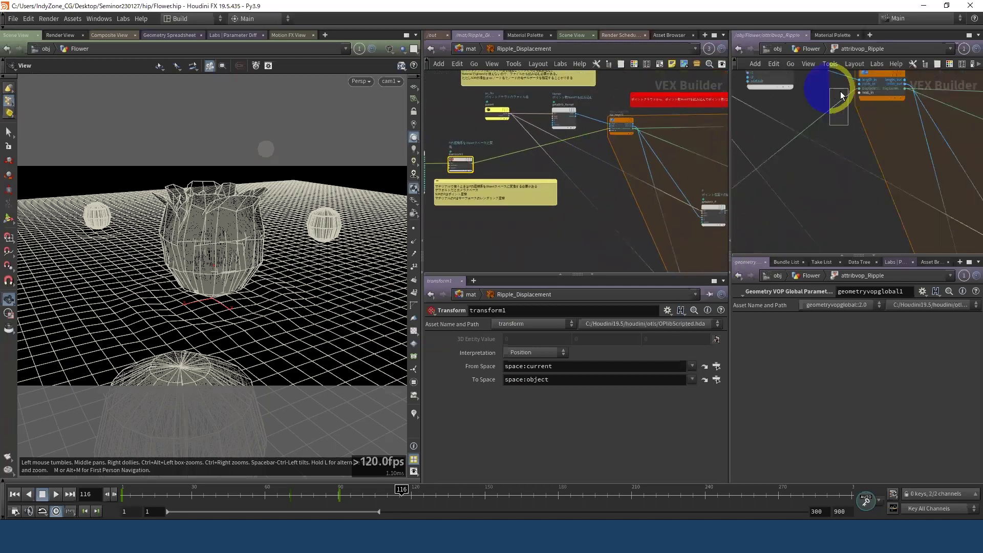
mouse_move(591, 162)
middle_mouse_down()
mouse_move(592, 176)
mouse_move(386, 193)
middle_mouse_up()
middle_click_drag(562, 189, 505, 245)
scroll(512, 235, "up", 5)
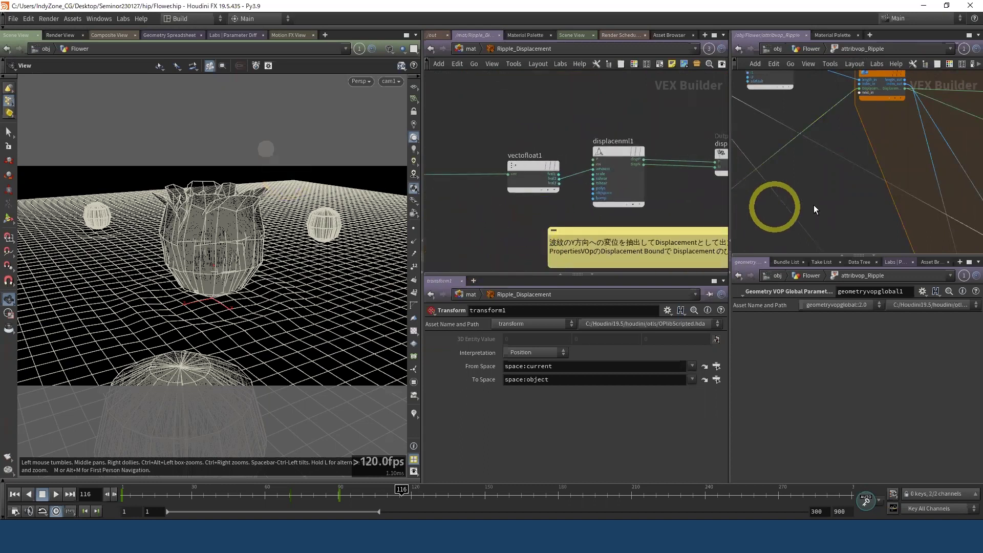
scroll(815, 210, "down", 4)
mouse_move(885, 169)
middle_mouse_down()
mouse_move(830, 161)
mouse_move(871, 220)
middle_mouse_up()
scroll(870, 220, "up", 3)
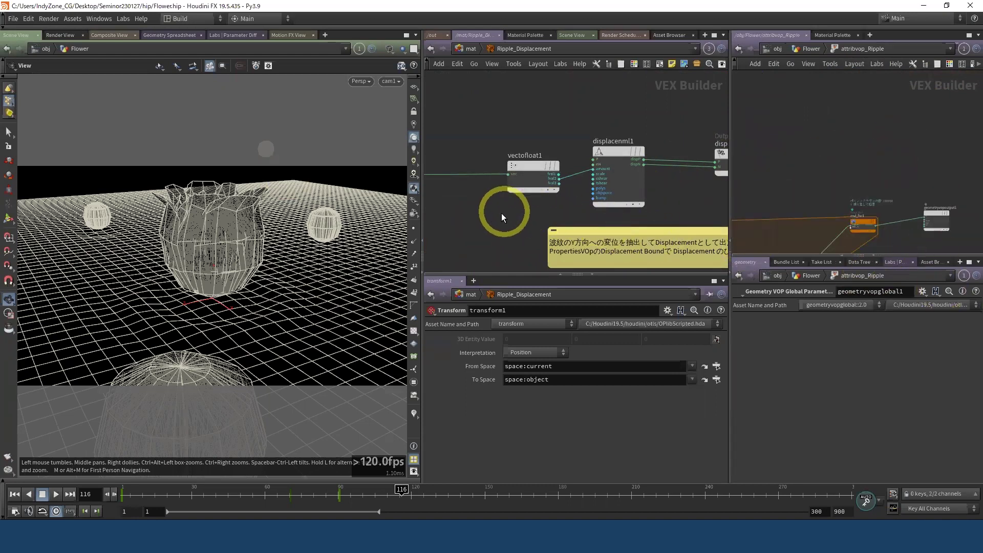
left_click(532, 165)
scroll(554, 135, "up", 3)
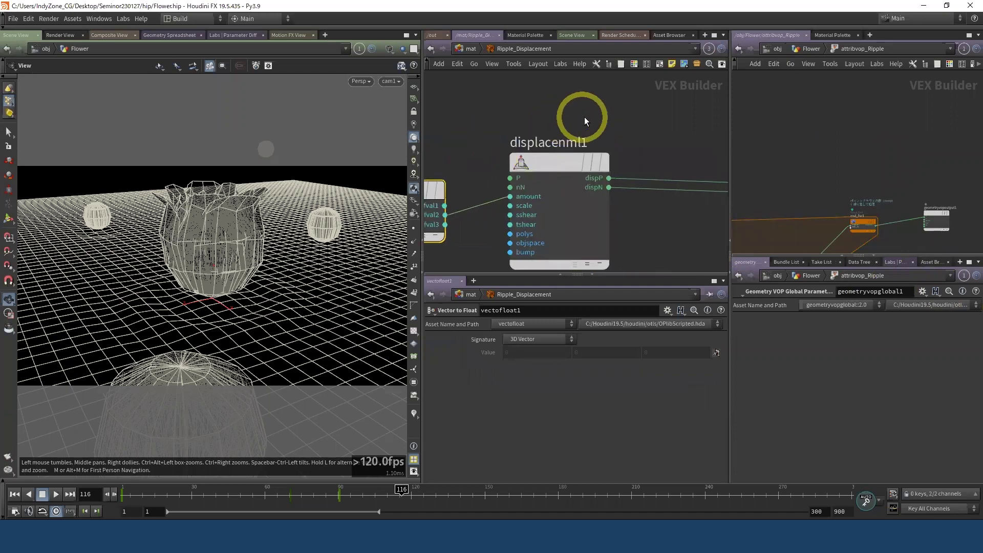
left_click(551, 206)
Step: Inspect displacement_output and output_collect, which gathers the shader and properties inputs
scroll(654, 221, "down", 3)
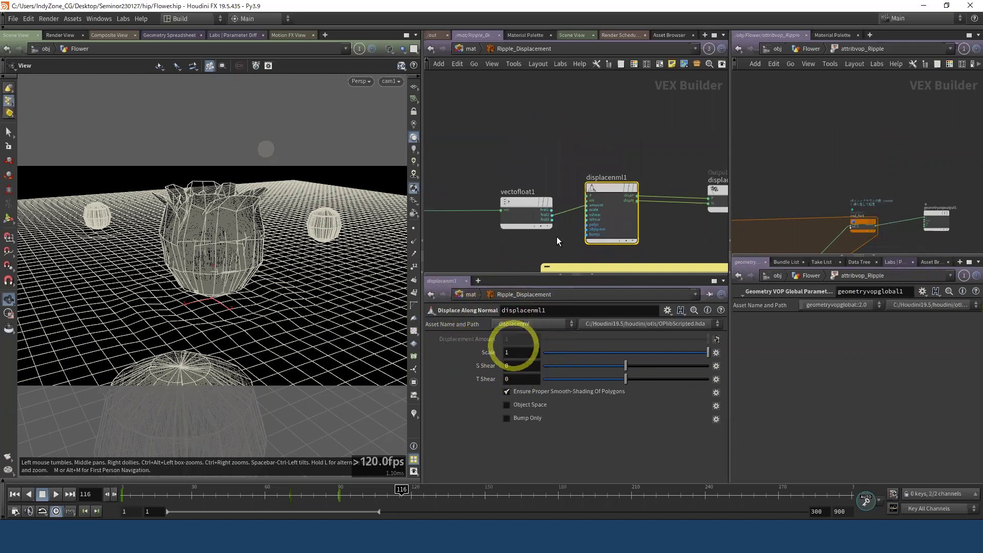
middle_click_drag(671, 229, 435, 212)
left_click(468, 172)
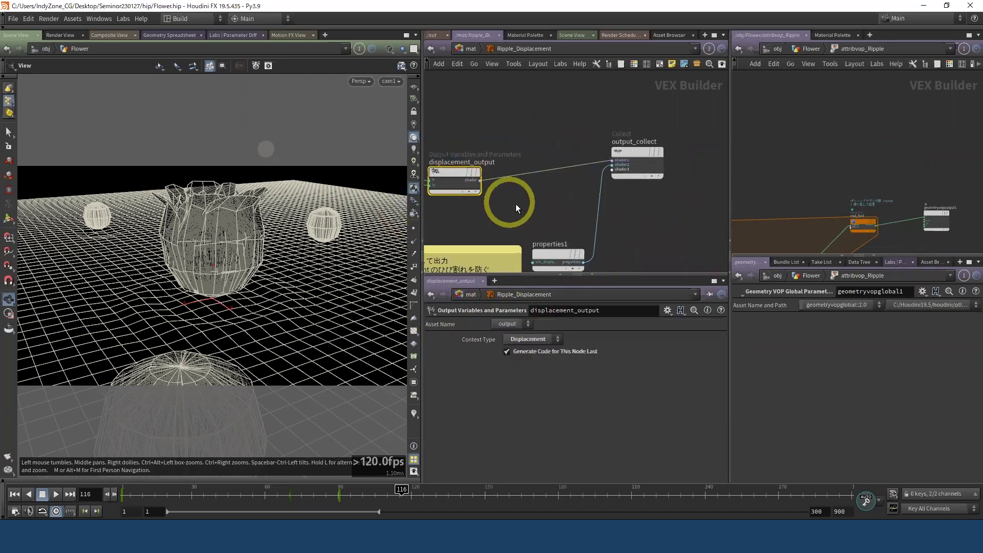
middle_click_drag(572, 177, 609, 152)
left_click(656, 140)
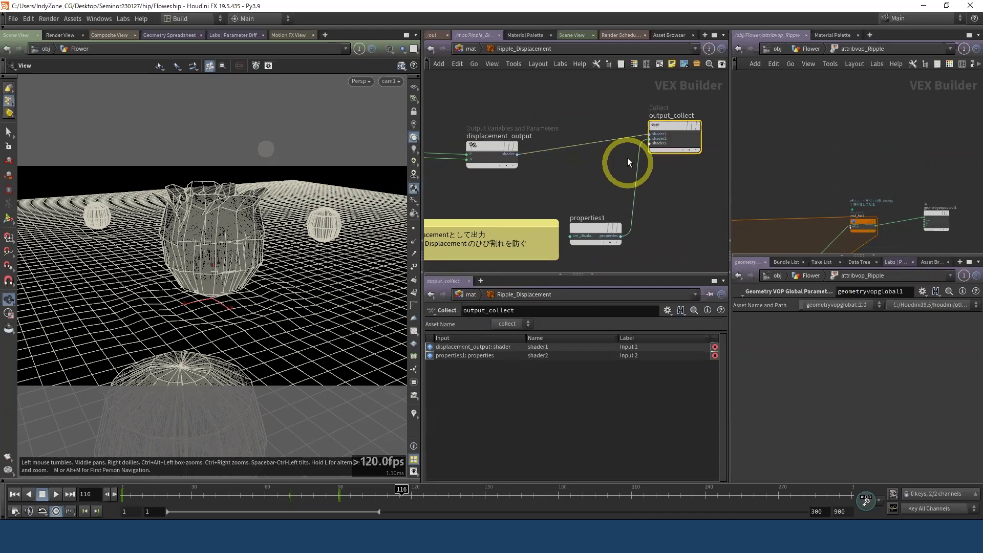
scroll(628, 158, "down", 4)
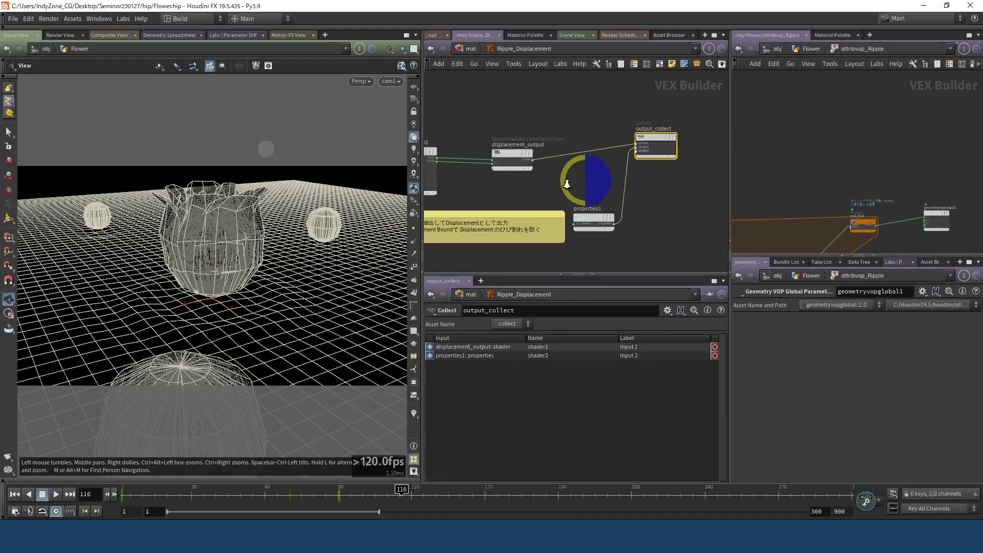
middle_click_drag(543, 247, 630, 225)
mouse_move(844, 225)
middle_mouse_down()
mouse_move(840, 164)
mouse_move(856, 110)
middle_mouse_up()
Step: Go up from the Ripple_Displacement shader to the /mat level
right_click_drag(843, 213, 822, 217)
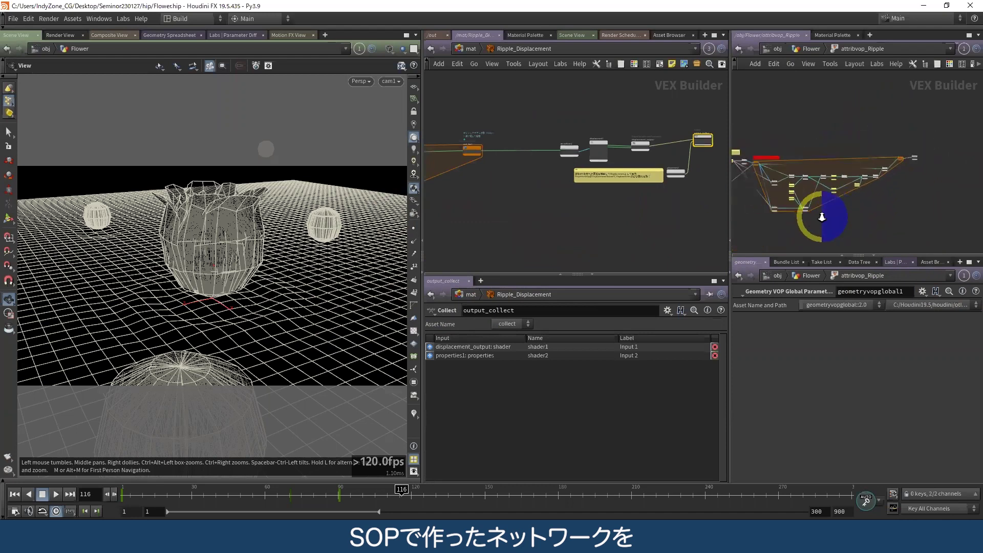
middle_click_drag(907, 201, 908, 212)
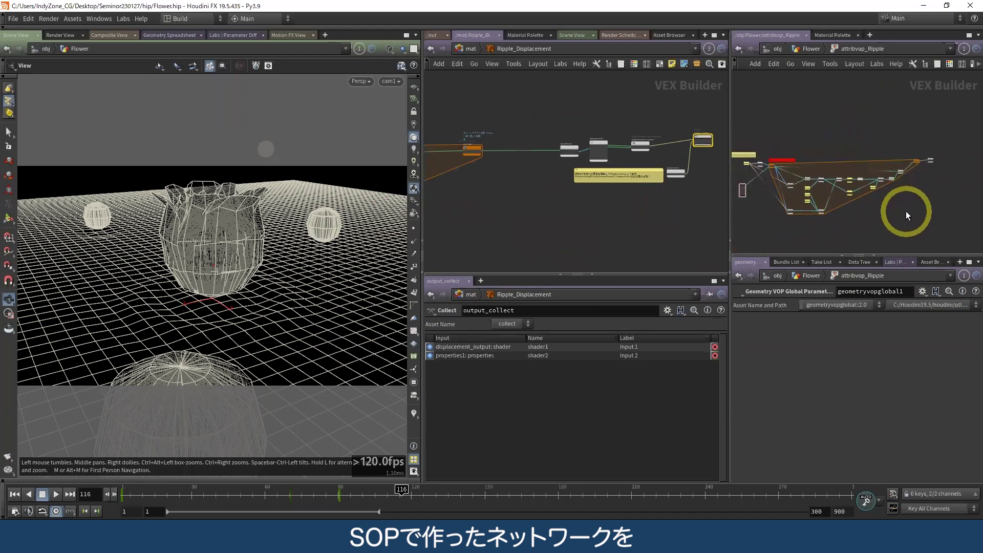
right_click_drag(686, 237, 537, 237)
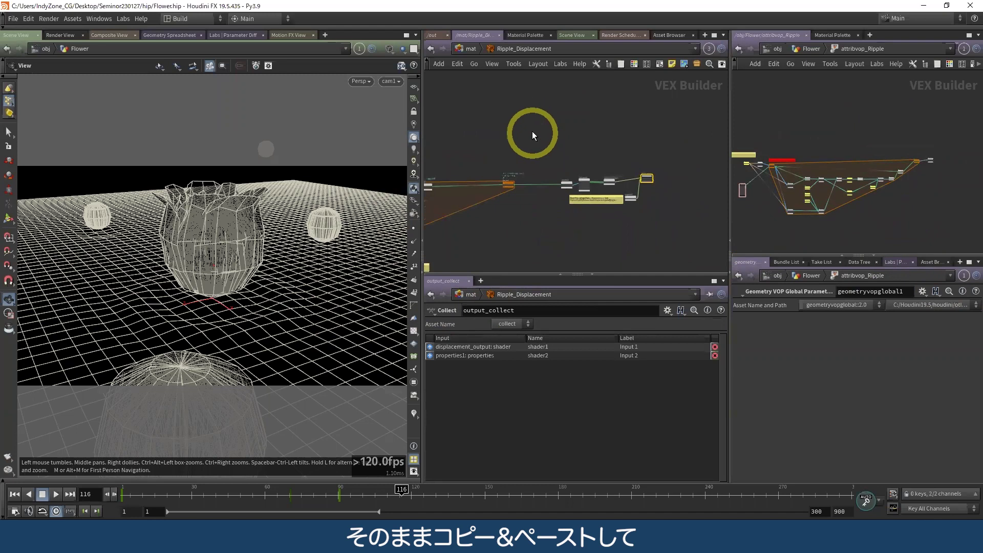
left_click(468, 50)
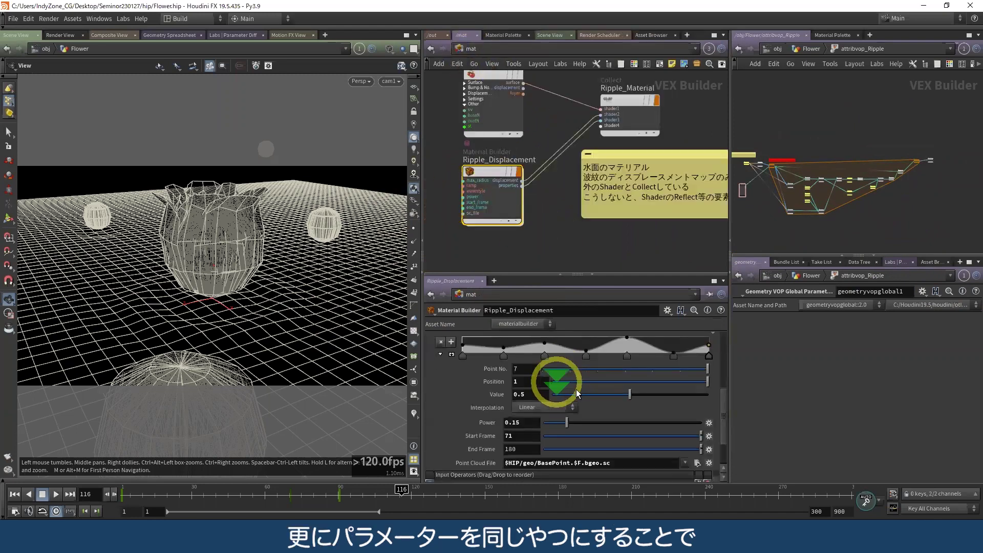
scroll(637, 472, "down", 1)
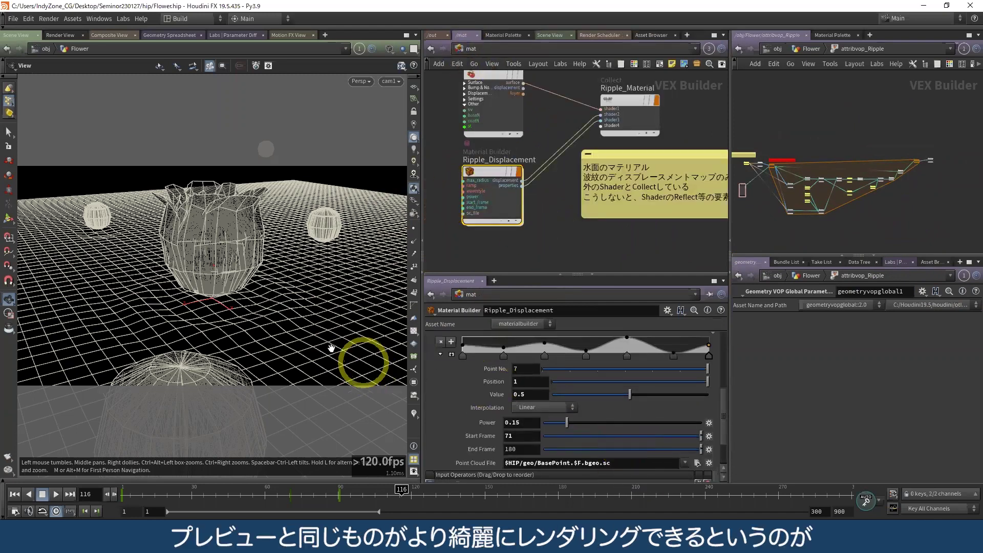
Step: Orbit the view around the flower, then look through cam1
left_click_drag(362, 362, 329, 352)
left_click(393, 83)
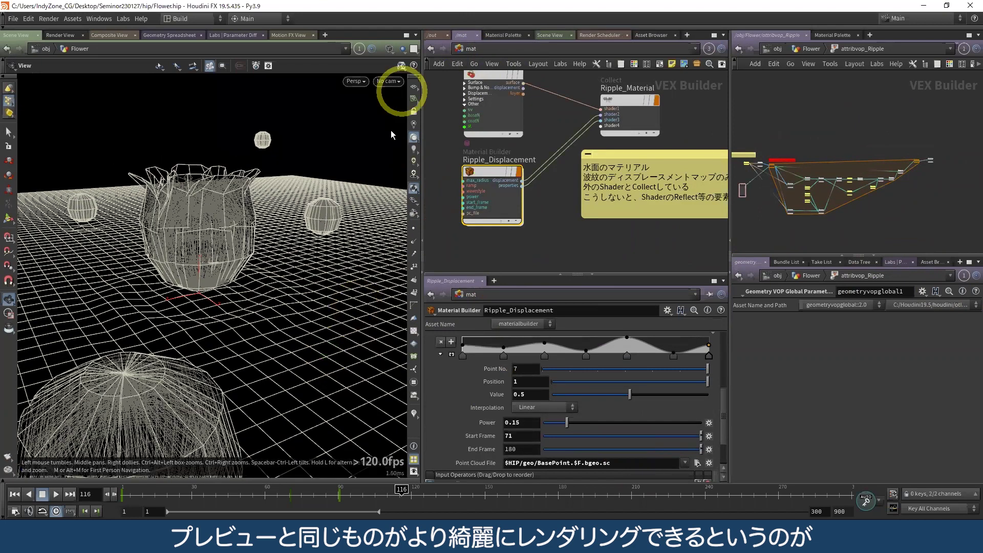
left_click(390, 130)
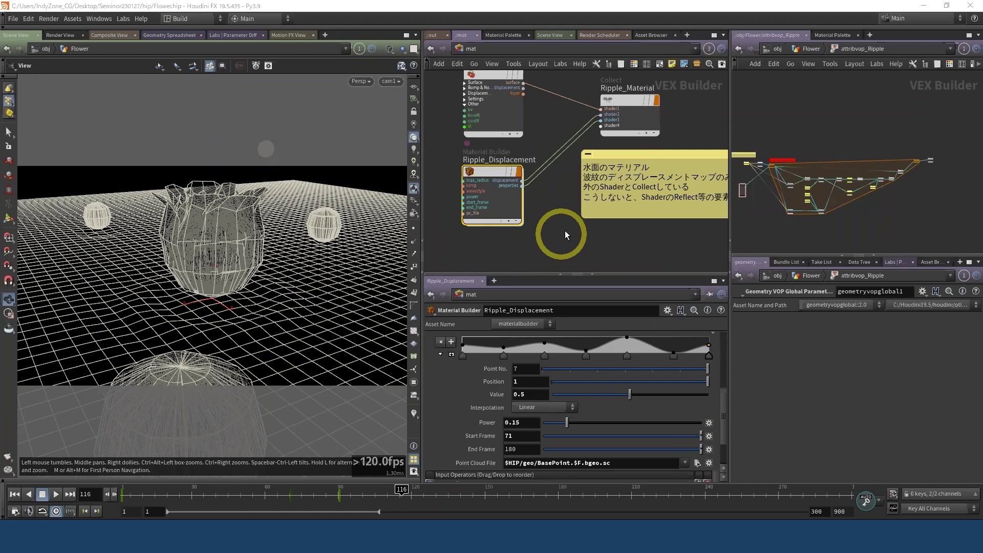
scroll(561, 226, "down", 3)
scroll(549, 256, "down", 2)
scroll(556, 187, "up", 2)
Step: Dive into the Flower material, check its displacement_output node, then return to /mat
scroll(555, 186, "up", 2)
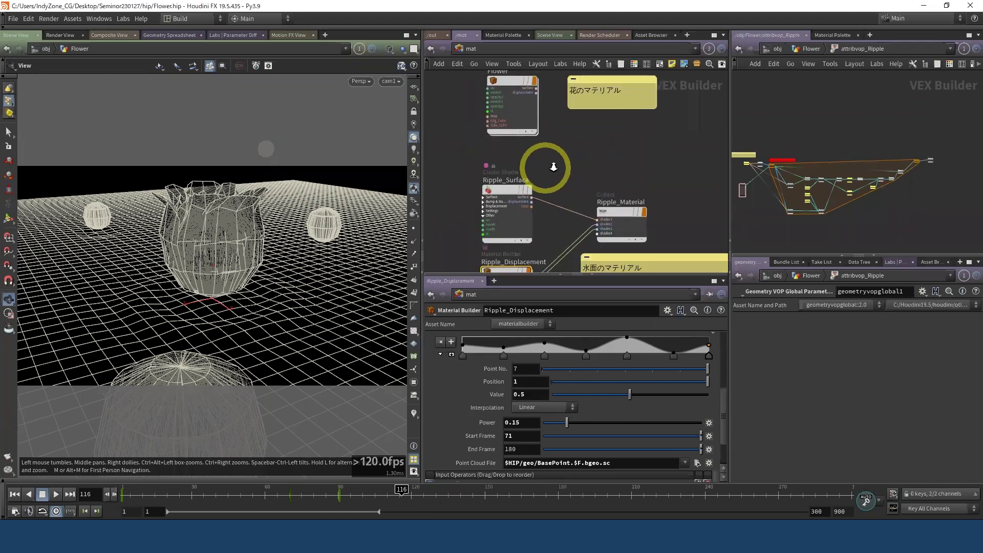
scroll(553, 186, "up", 2)
double_click(489, 126)
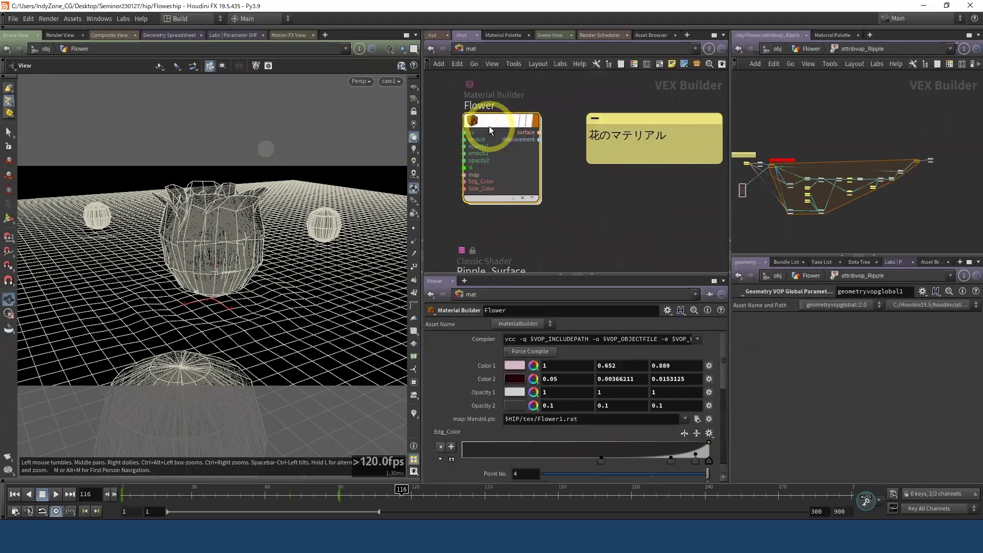
left_click_drag(674, 131, 628, 105)
left_click(583, 252)
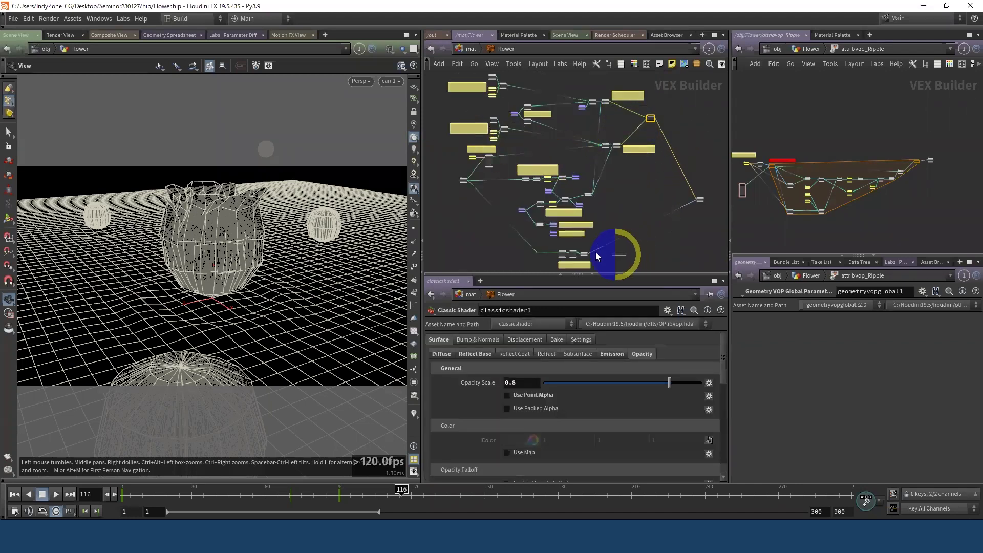
left_click(472, 49)
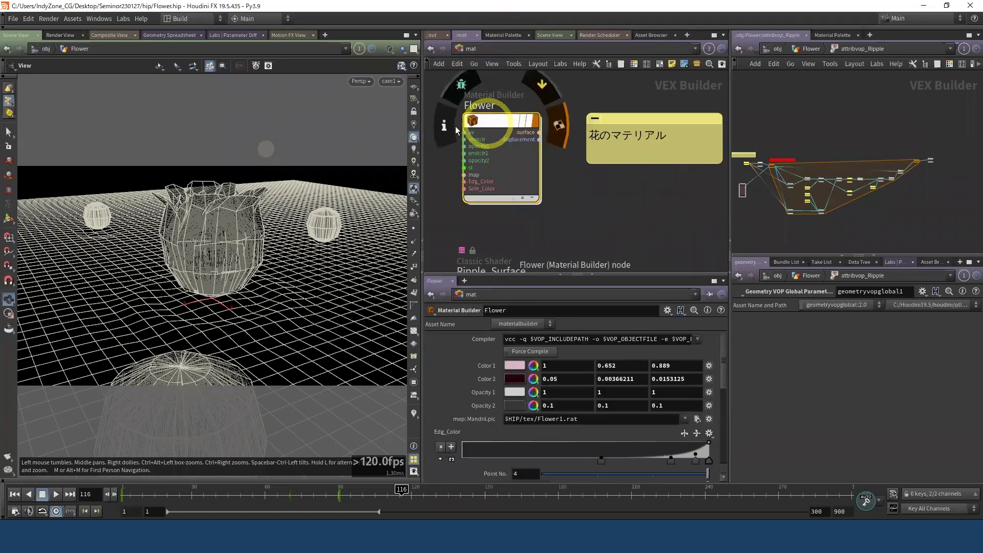
Step: Re-enter the Flower network and inspect the bind6 mask attribute node
double_click(494, 127)
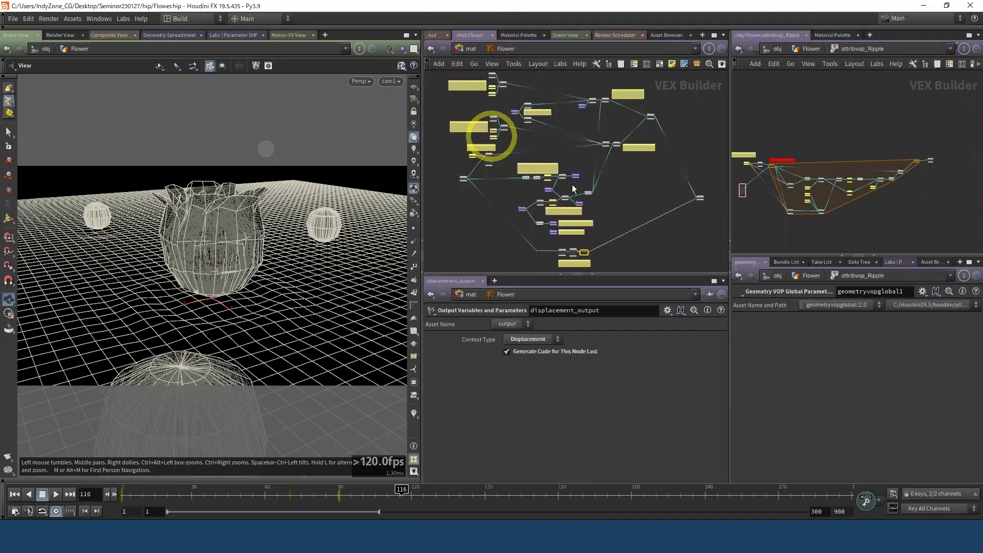
scroll(609, 179, "up", 2)
middle_click_drag(628, 168, 520, 261)
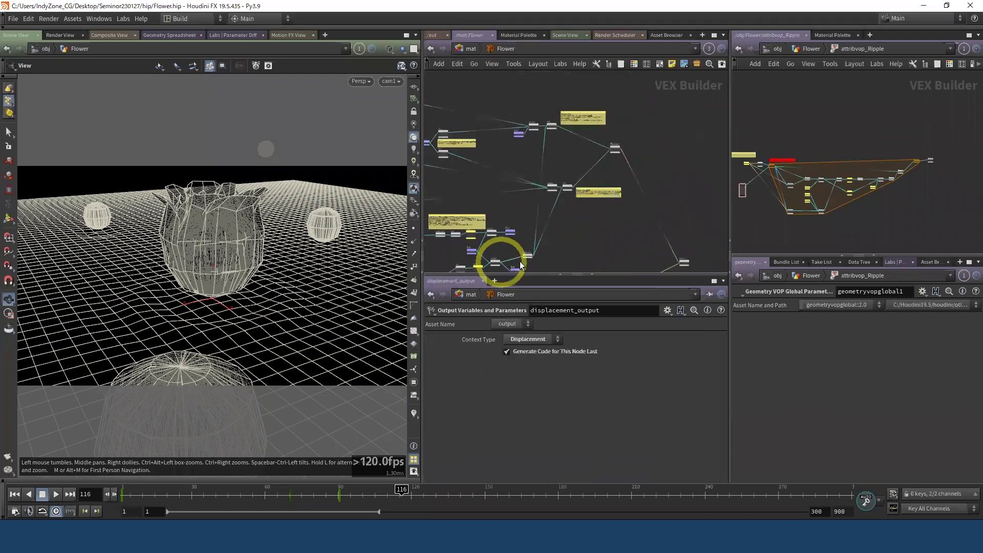
scroll(493, 203, "up", 2)
mouse_move(514, 201)
middle_mouse_down()
mouse_move(573, 199)
mouse_move(552, 108)
middle_mouse_up()
scroll(575, 203, "up", 2)
left_click(556, 151)
mouse_move(550, 187)
middle_mouse_down()
mouse_move(522, 103)
mouse_move(536, 182)
middle_mouse_up()
scroll(536, 181, "up", 2)
scroll(560, 159, "up", 1)
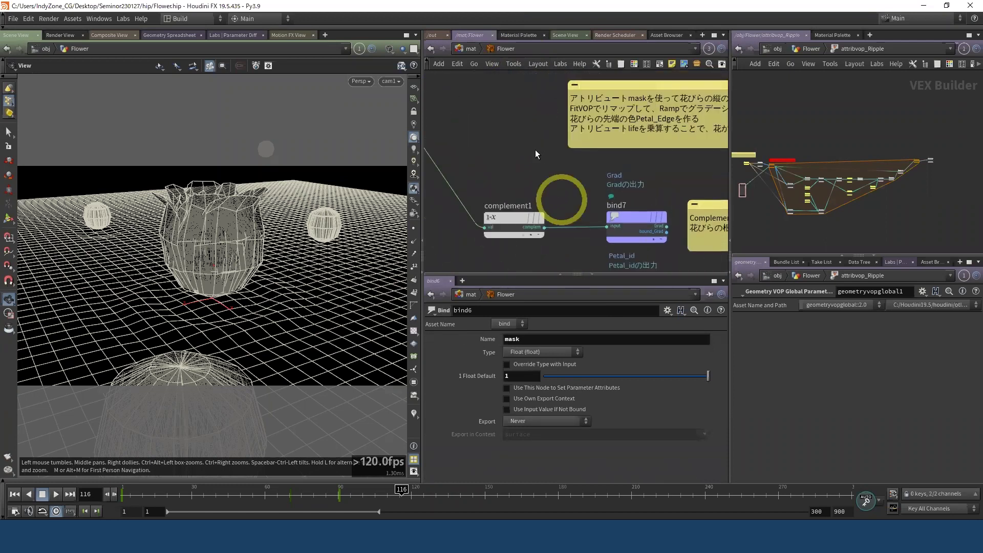
scroll(536, 154, "down", 3)
Step: Inspect the bind9 node that reads the life attribute
middle_click_drag(478, 164, 456, 194)
scroll(496, 175, "up", 2)
scroll(536, 168, "up", 1)
left_click(604, 182)
scroll(629, 197, "up", 3)
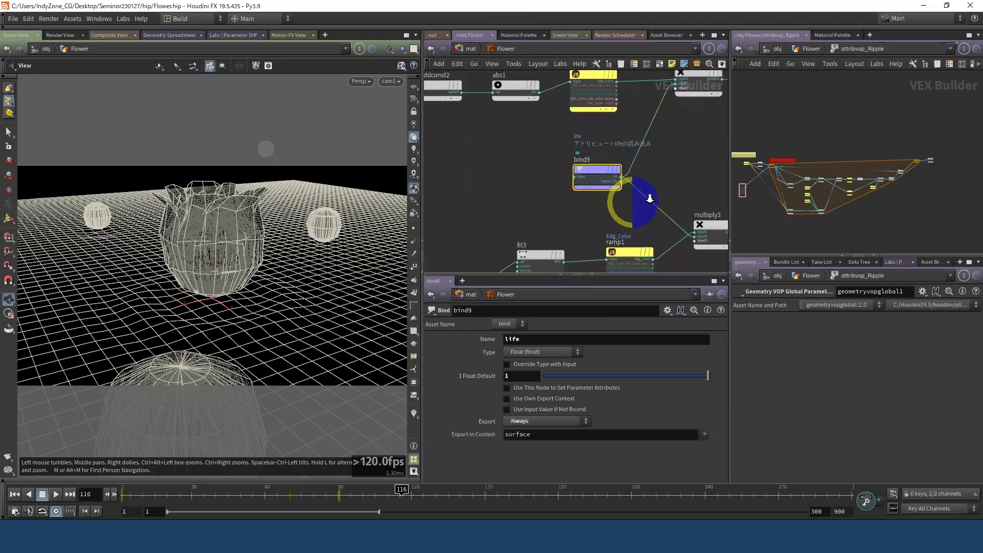
left_click(758, 226)
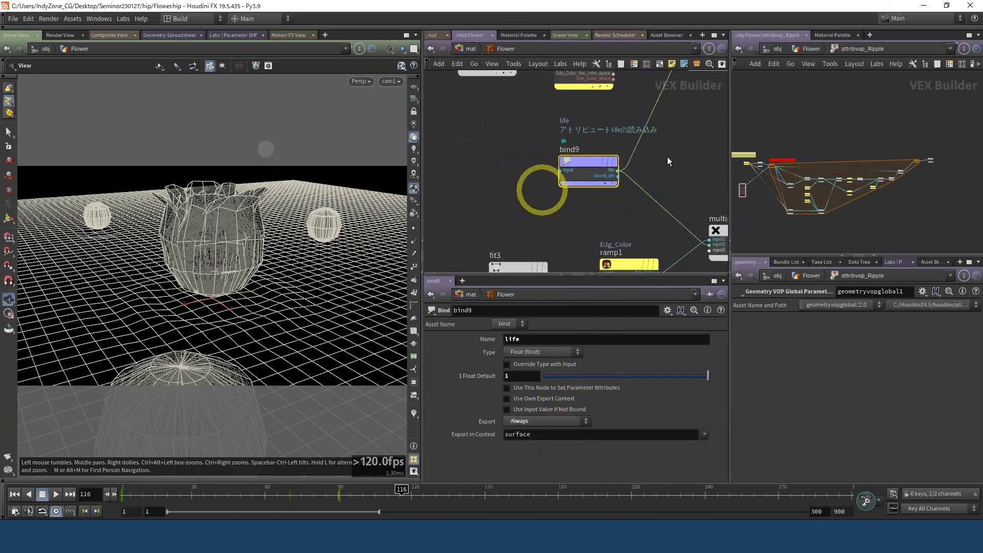
Step: Inspect bind1, importing a float Alpha attribute with Export set to Never
scroll(566, 198, "down", 2)
scroll(532, 207, "down", 3)
scroll(589, 190, "down", 2)
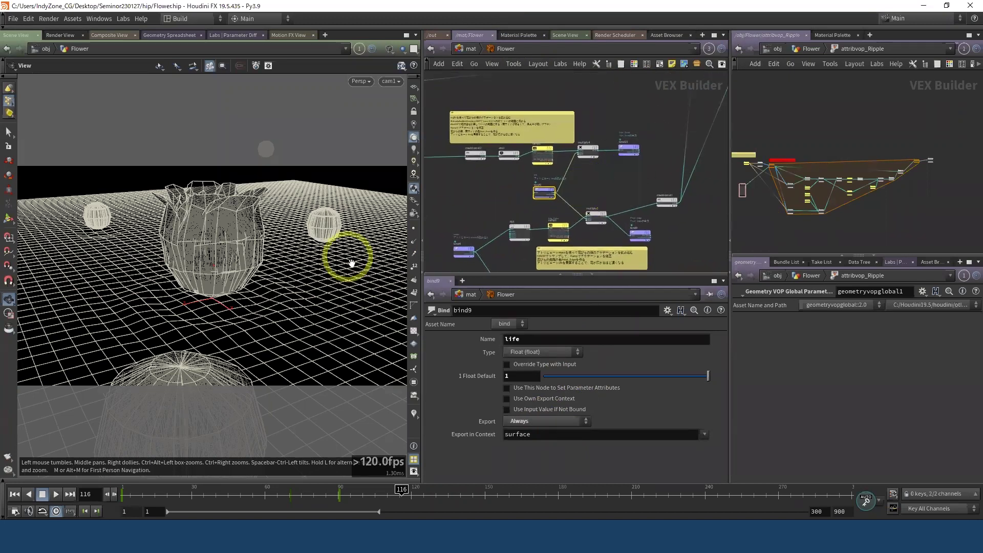
scroll(574, 205, "down", 3)
scroll(494, 209, "up", 2)
scroll(570, 204, "down", 2)
scroll(538, 219, "down", 2)
left_click(550, 120)
scroll(585, 164, "down", 1)
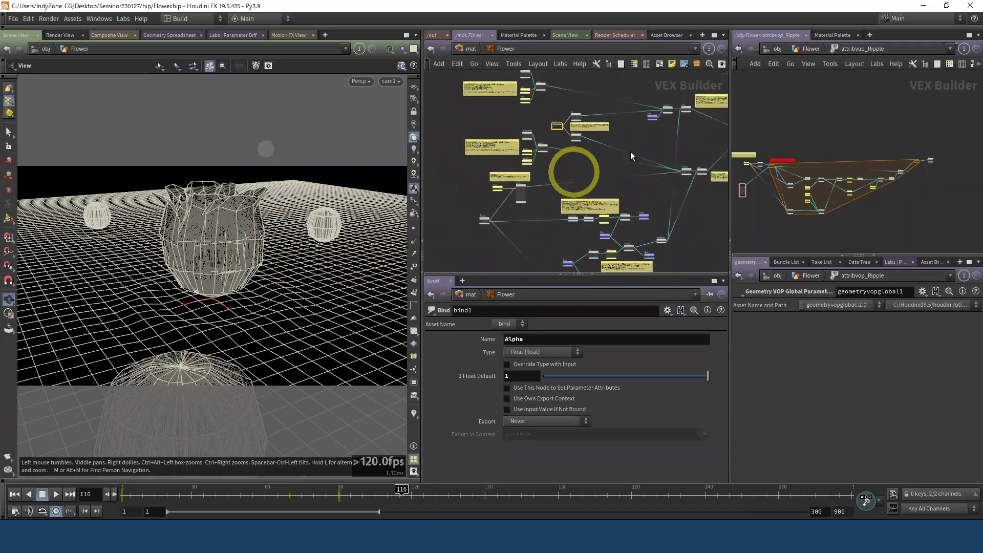
Step: Select the REN1 Mantra node in the output network and show its Images settings
left_click(432, 40)
scroll(563, 180, "up", 3)
left_click_drag(625, 154, 604, 207)
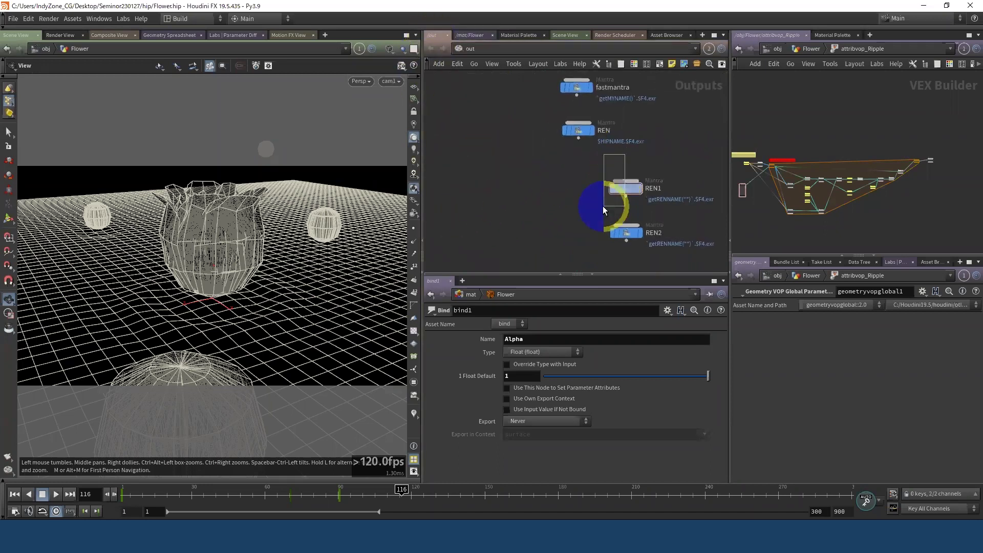
left_click(475, 391)
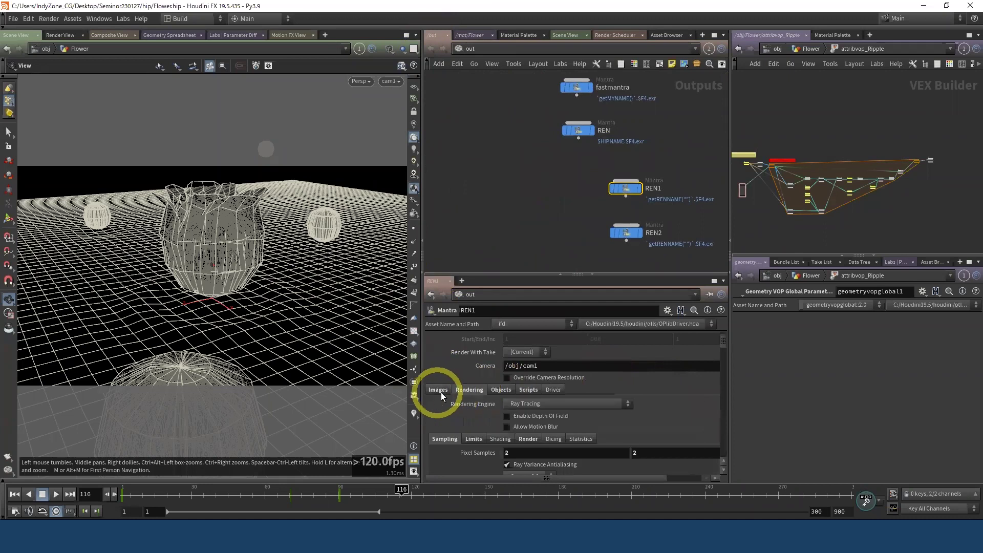
left_click(439, 390)
Step: Scroll to the seven Extra Image Planes, including Pz exported as Fog and Z
scroll(491, 445, "down", 3)
scroll(509, 436, "down", 5)
scroll(686, 426, "down", 5)
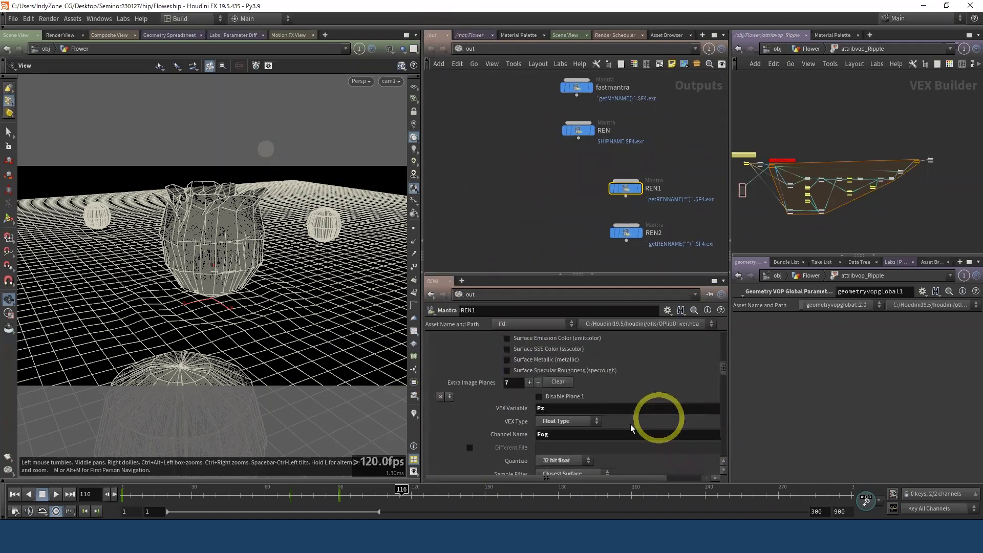
scroll(630, 425, "down", 2)
scroll(620, 418, "down", 2)
scroll(627, 425, "down", 2)
scroll(631, 434, "down", 2)
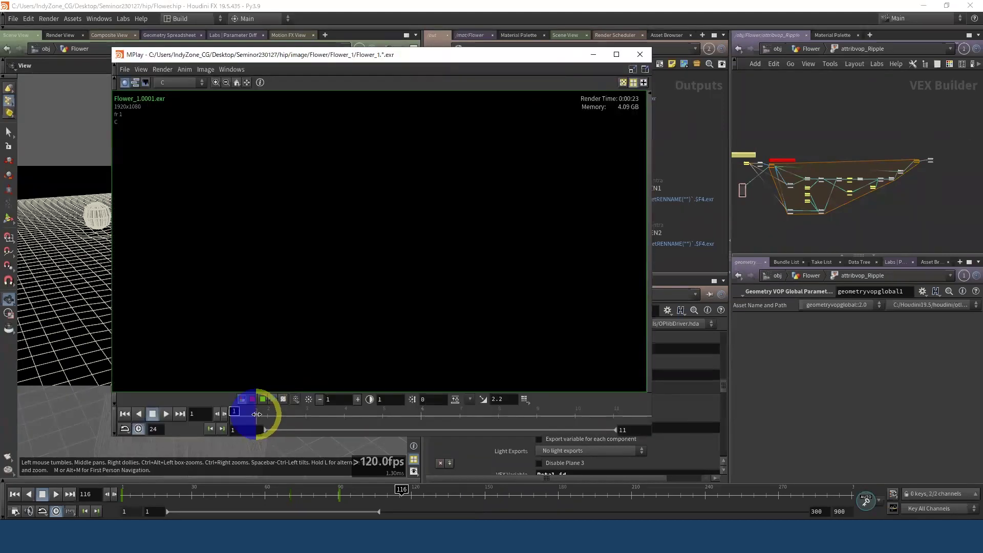
mouse_move(252, 412)
left_mouse_down()
mouse_move(636, 449)
mouse_move(608, 456)
left_mouse_up()
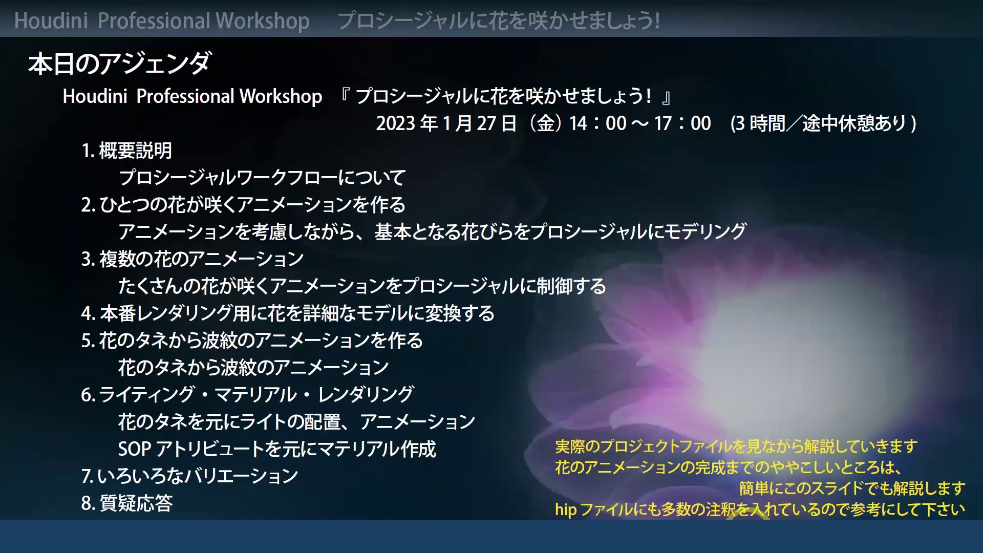
Step: View the N plane, then the Fog plane with an auto-adjusted display range
left_click(748, 517)
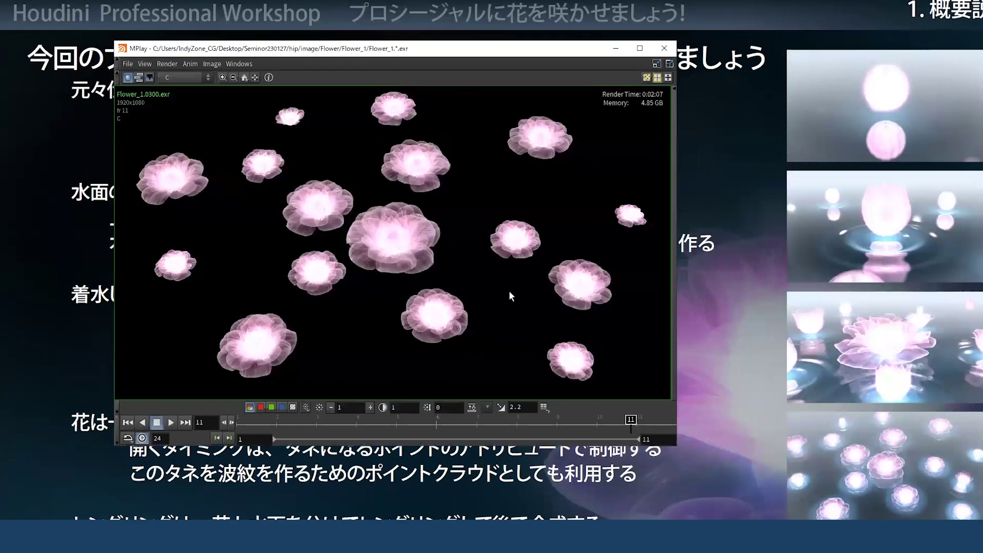
left_click(220, 41)
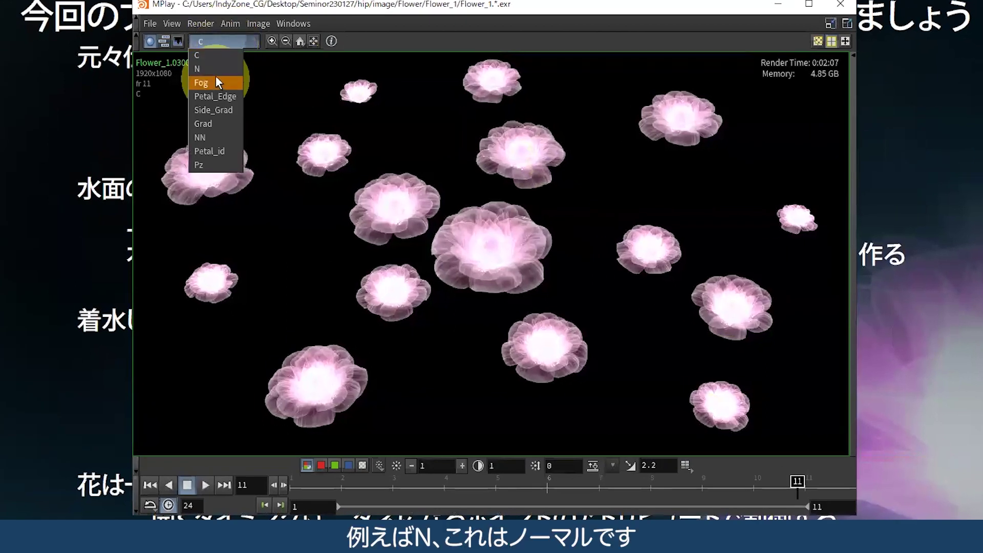
left_click(217, 70)
left_click(220, 41)
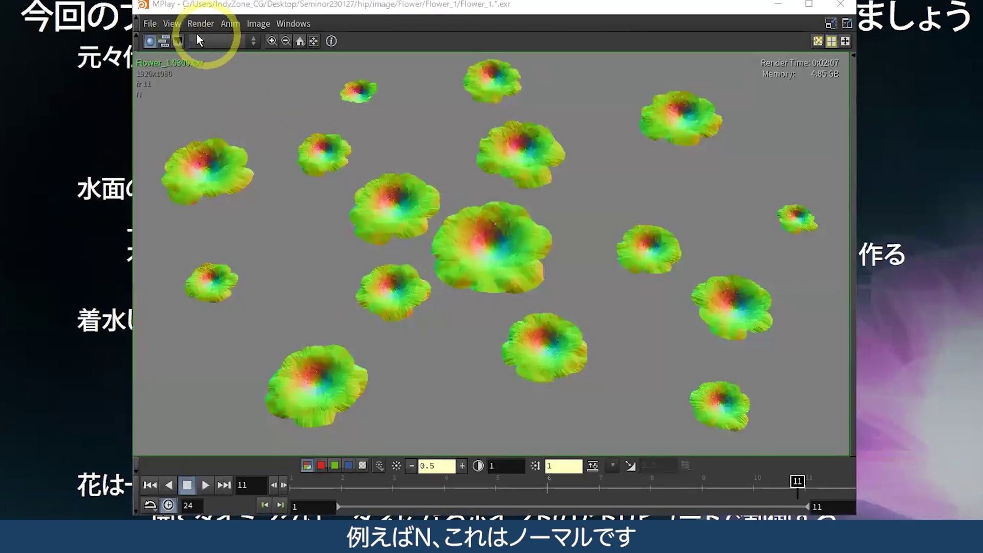
left_click(219, 84)
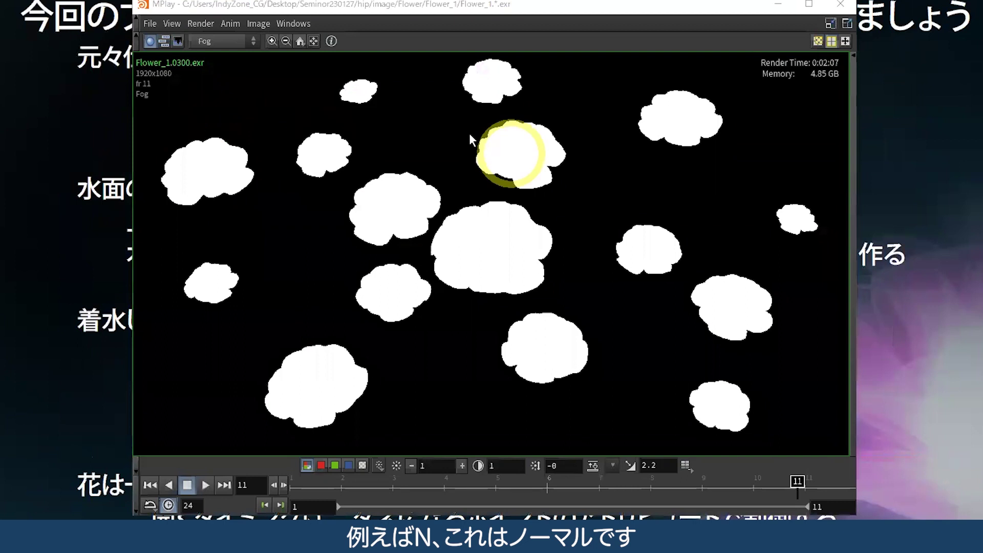
left_click(592, 466)
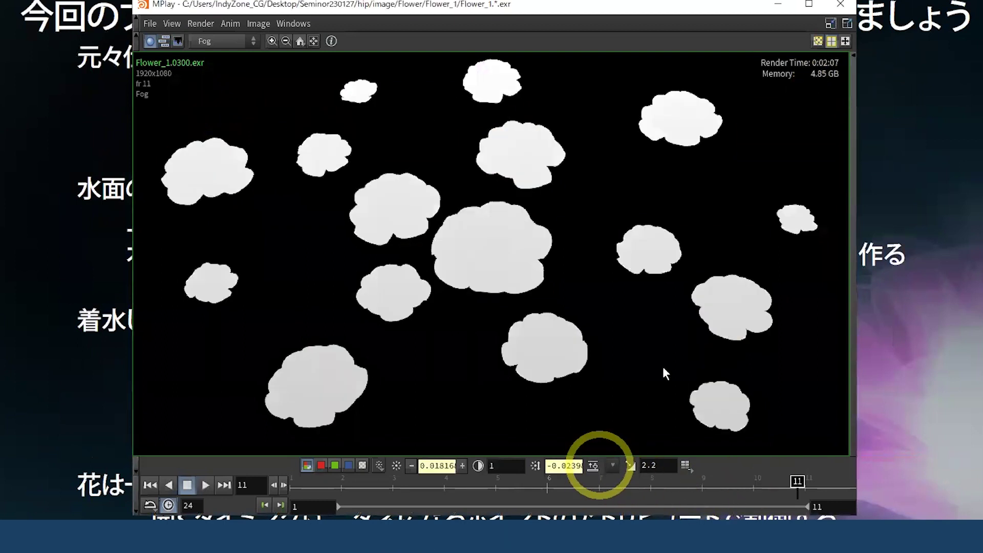
middle_click_drag(437, 465, 669, 437)
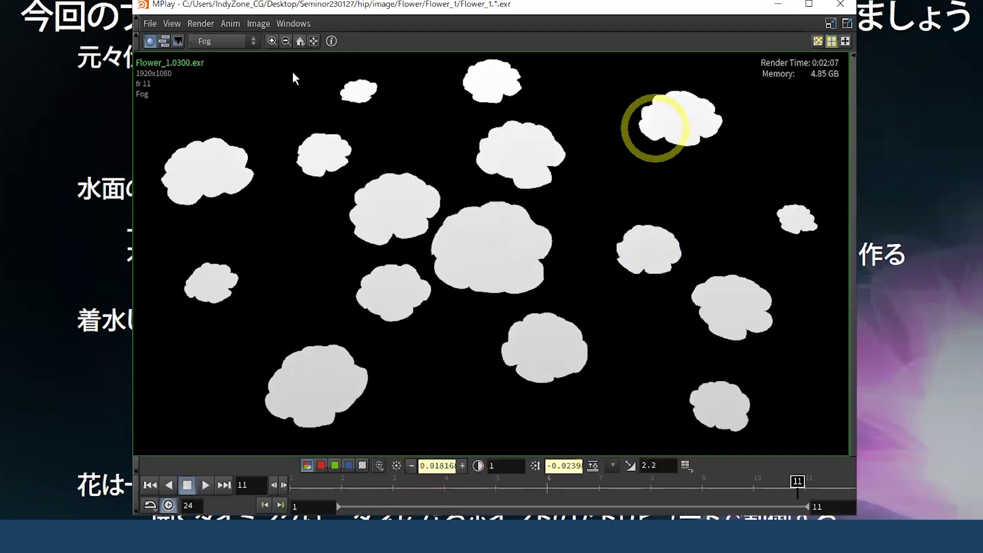
Step: Display the Petal_Edge plane and zoom in on the flowers' petal edges
left_click(214, 41)
left_click(215, 96)
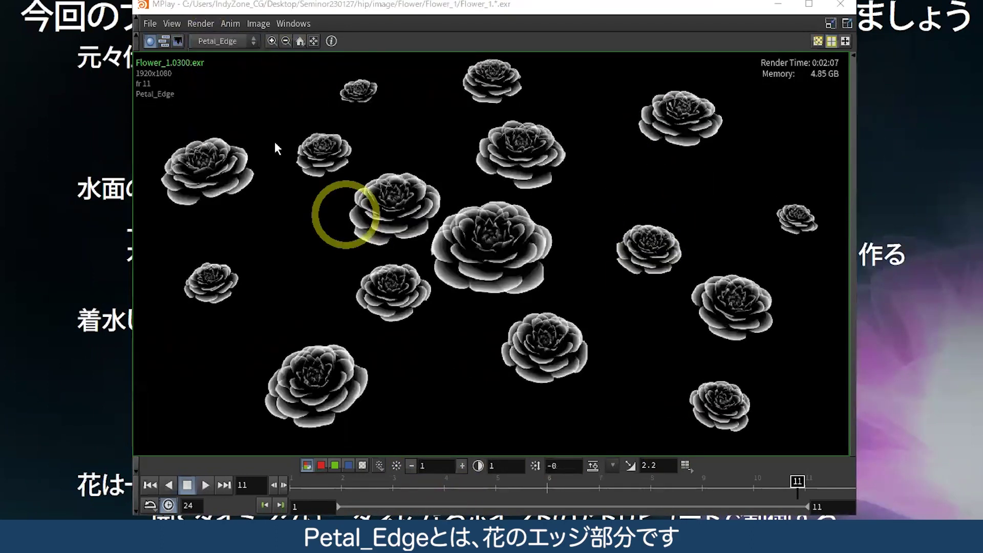
right_click_drag(416, 285, 587, 268)
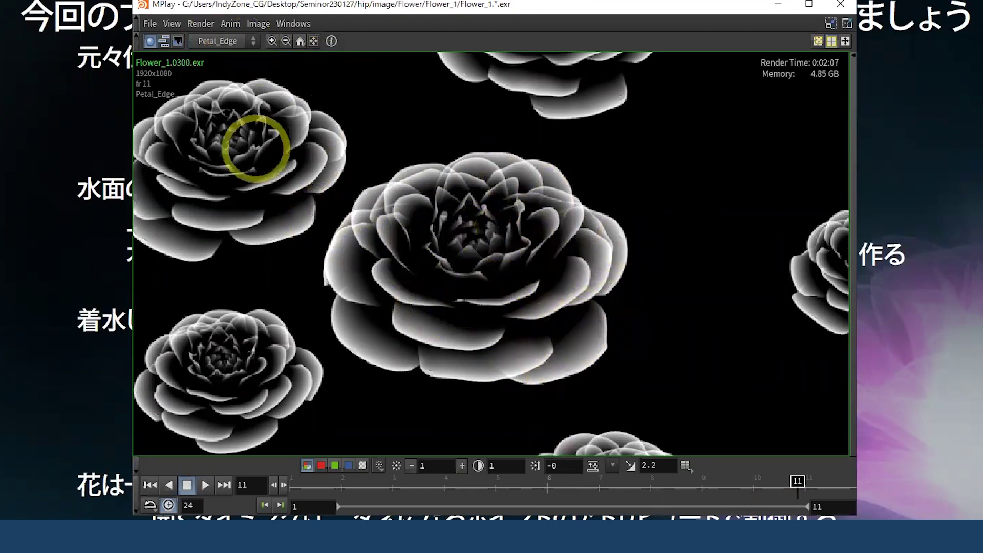
left_click(220, 40)
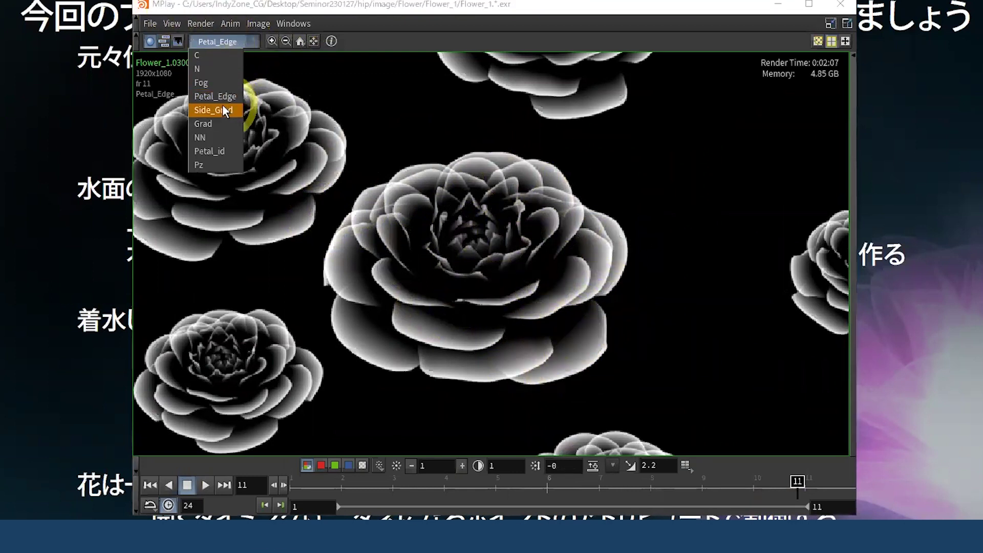
Step: View the Side_Grad plane, then the Grad plane with lowered gain
left_click(222, 109)
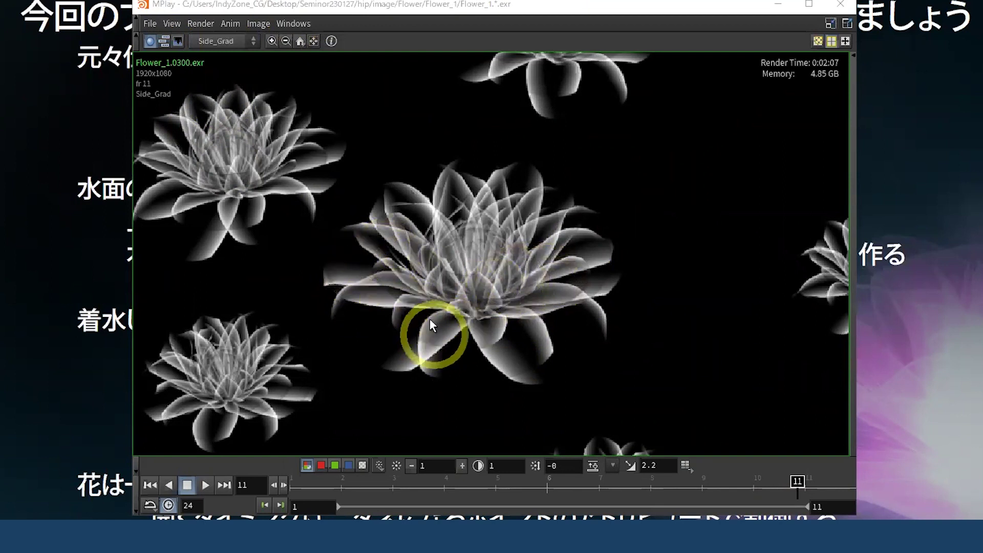
left_click(228, 39)
left_click(220, 123)
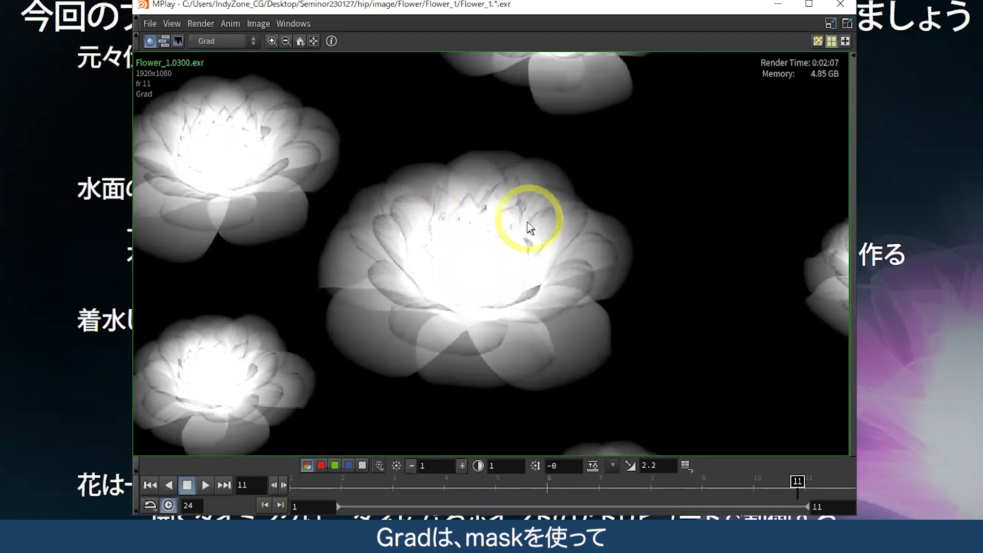
mouse_move(432, 466)
middle_mouse_down()
mouse_move(367, 469)
mouse_move(379, 466)
middle_mouse_up()
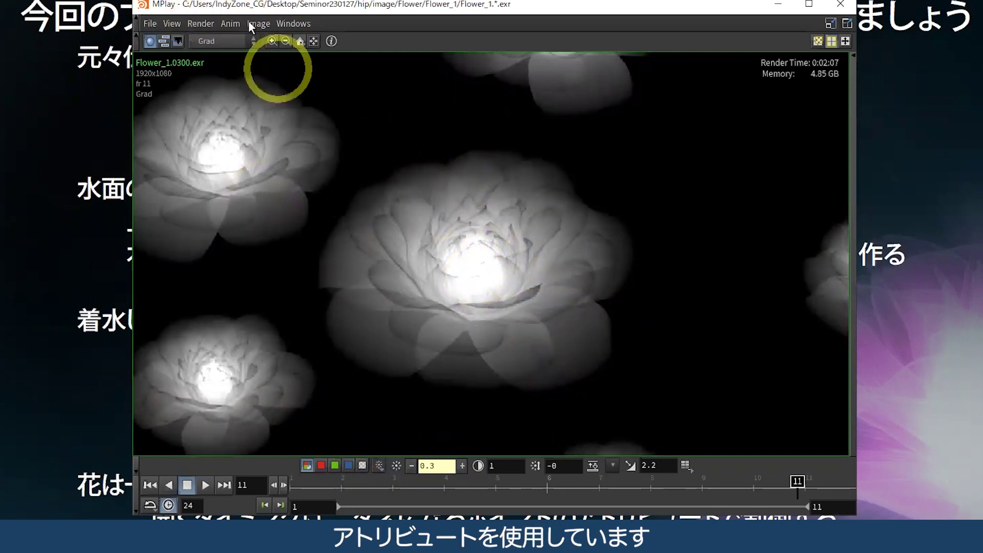
Step: Show the Petal_id plane with the gain set to 0.4
left_click(220, 41)
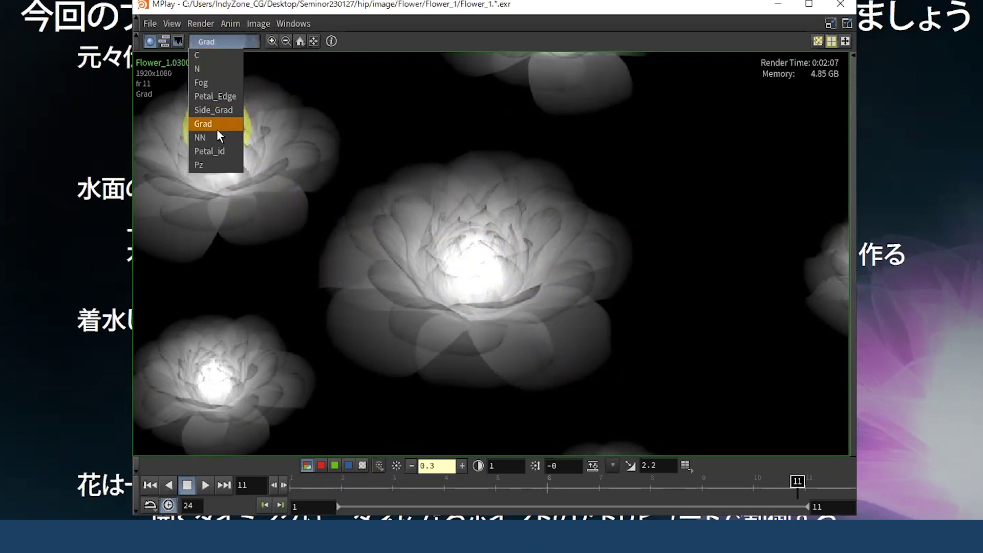
key("Escape")
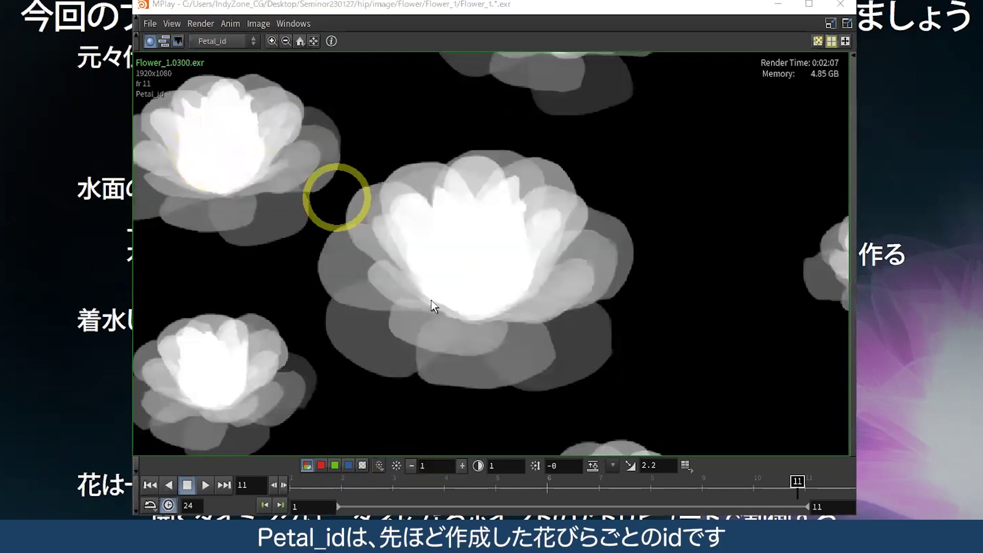
middle_click_drag(443, 470, 444, 475)
type("0.3")
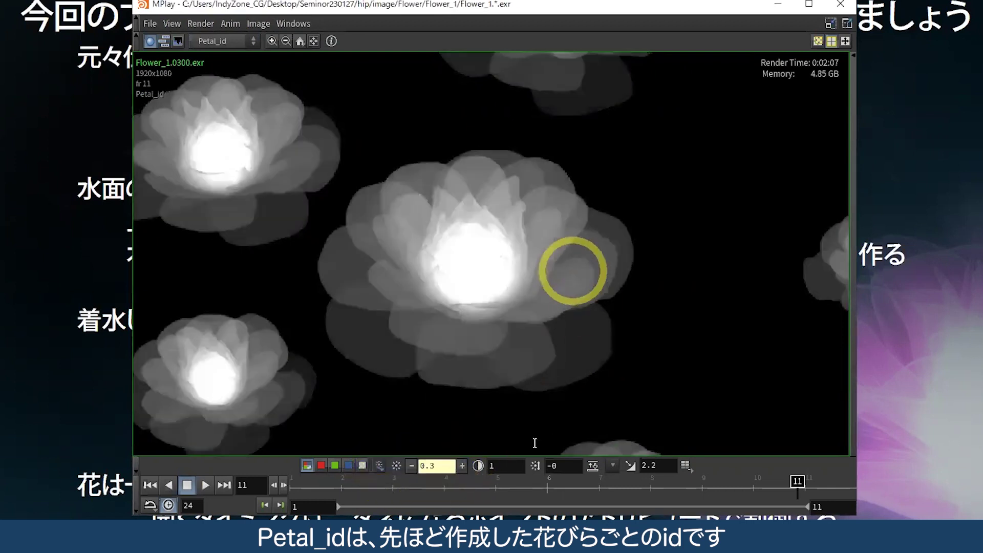
middle_click_drag(452, 466, 472, 464)
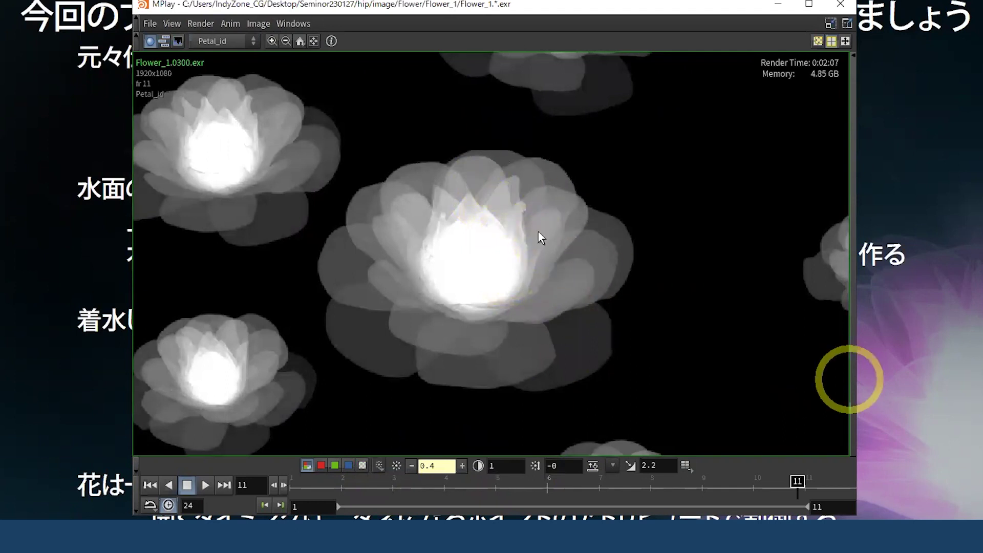
left_click_drag(210, 41, 212, 176)
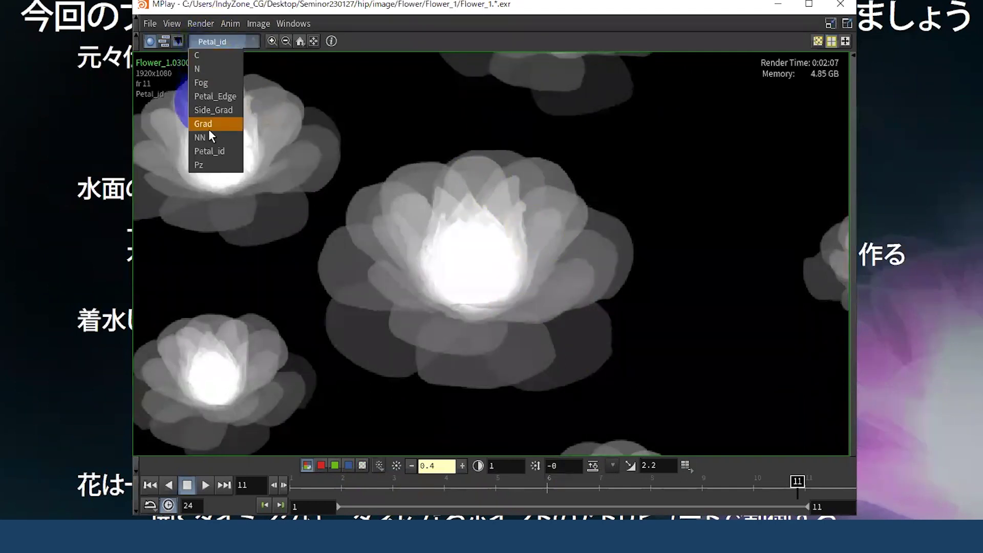
Step: Display the Pz depth plane and zoom in on its jagged edges
left_click(210, 165)
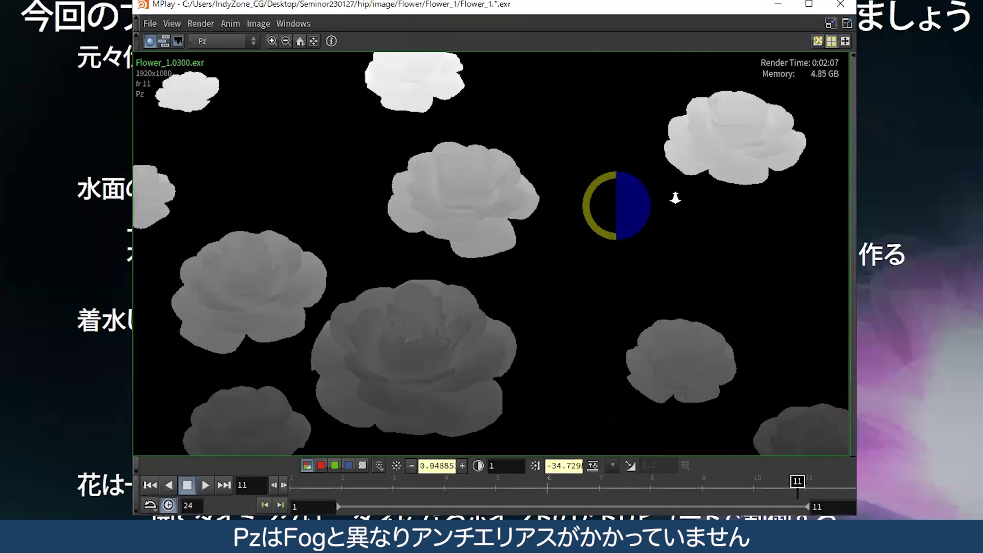
scroll(499, 219, "up", 3)
scroll(484, 230, "up", 3)
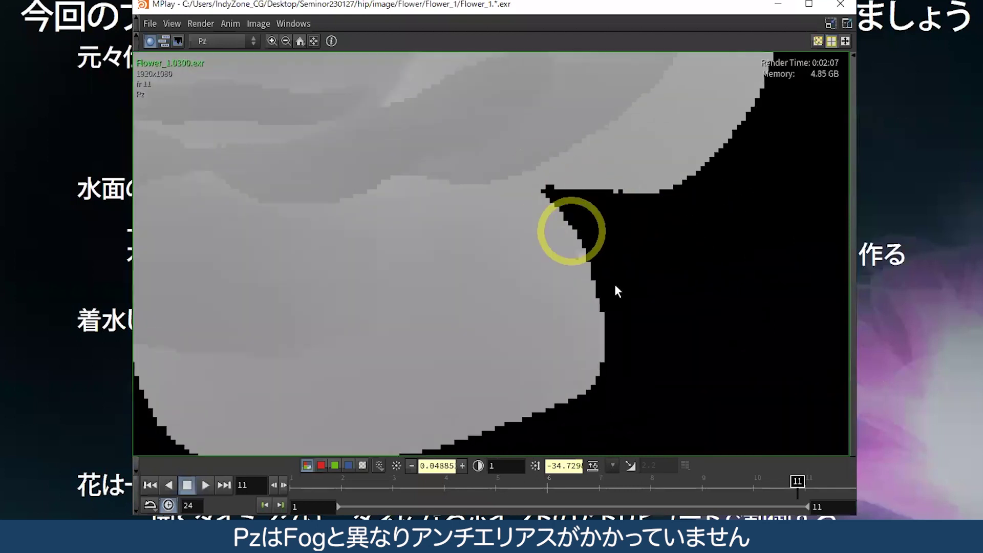
scroll(646, 322, "down", 2)
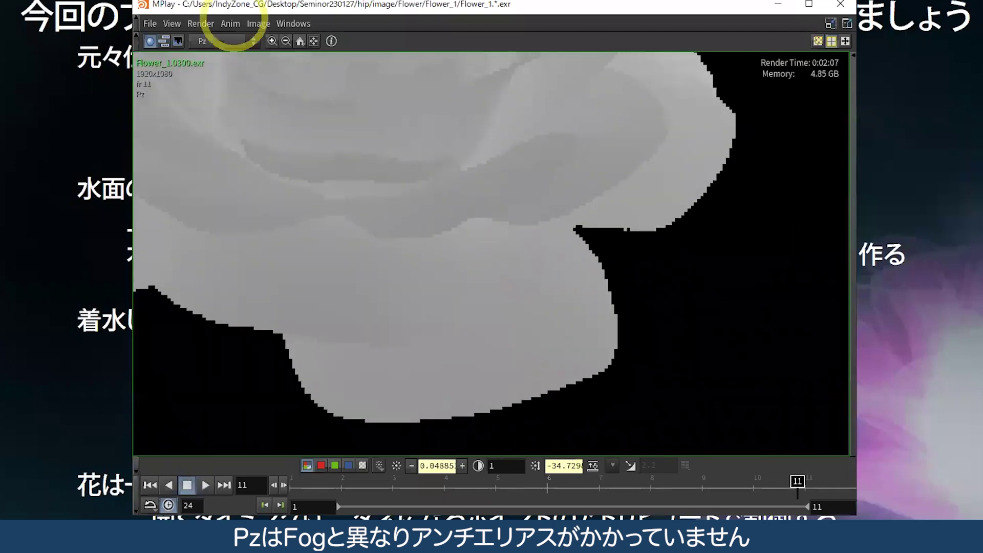
Step: Compare against the auto-adjusted Fog plane, then return to Pz and reframe
left_click(214, 42)
left_click(223, 79)
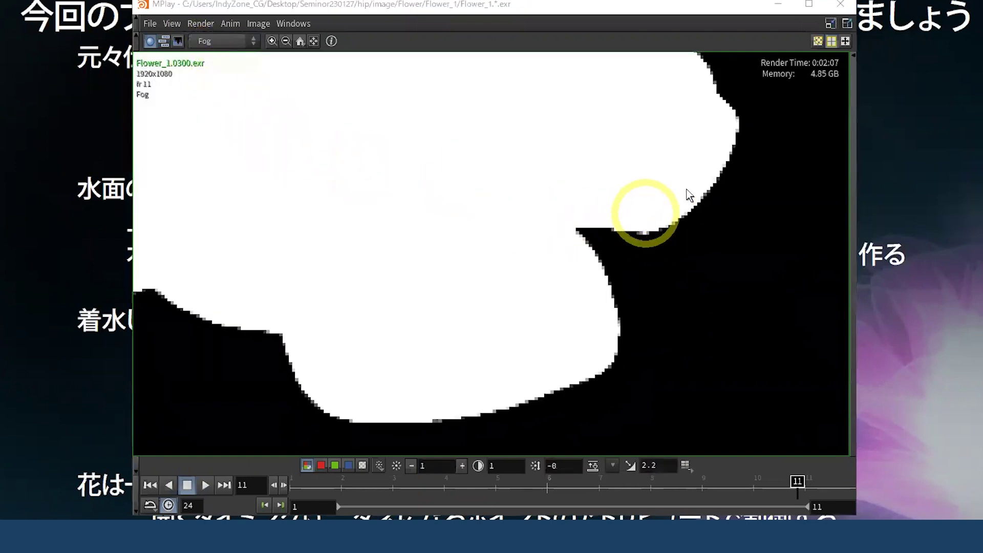
left_click(592, 466)
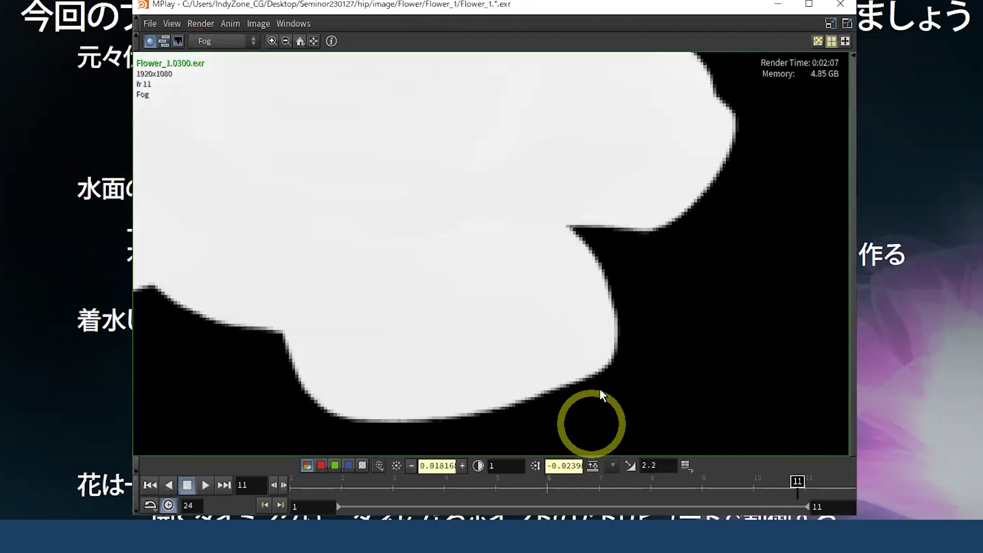
left_click(202, 41)
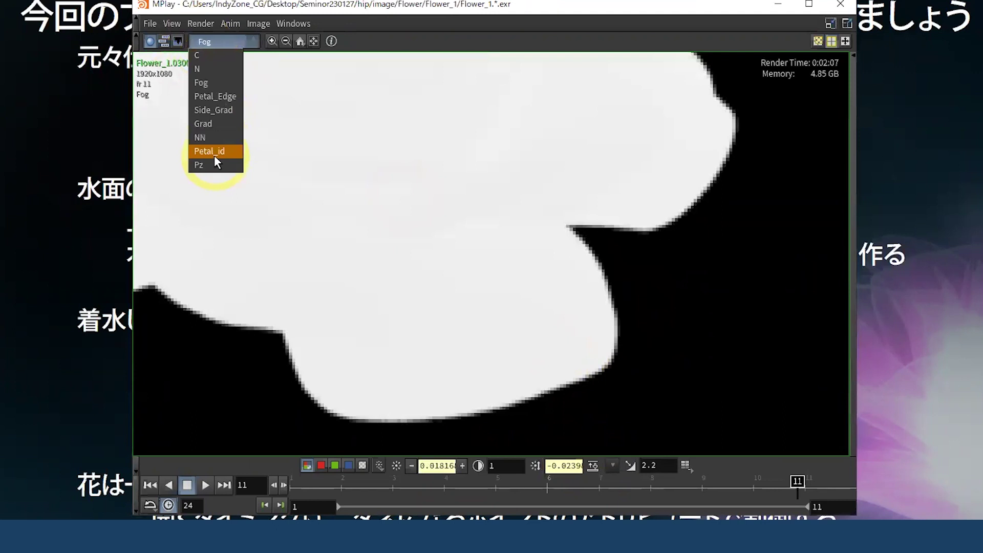
left_click(214, 164)
scroll(520, 202, "down", 2)
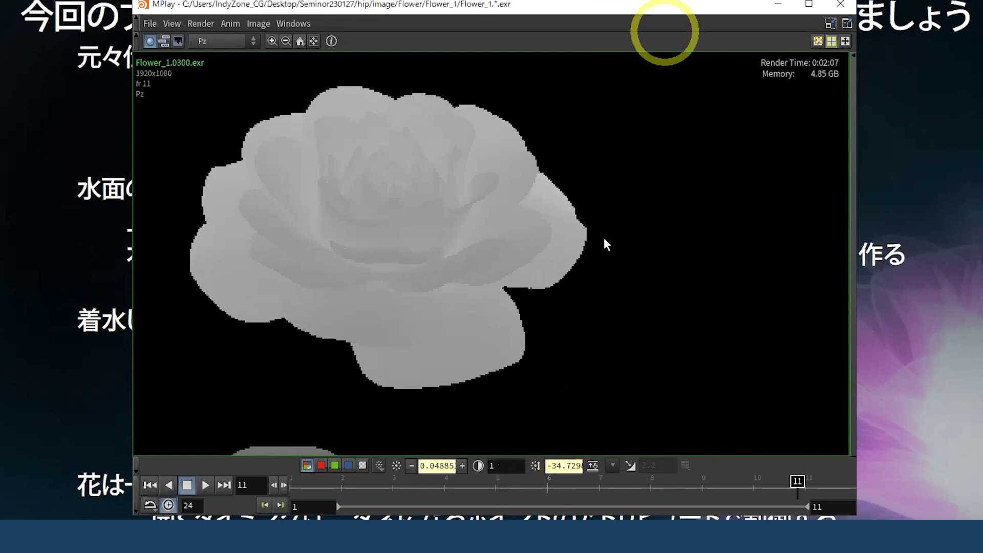
mouse_move(514, 378)
right_mouse_down()
mouse_move(497, 377)
mouse_move(553, 411)
mouse_move(429, 267)
mouse_move(490, 120)
right_mouse_up()
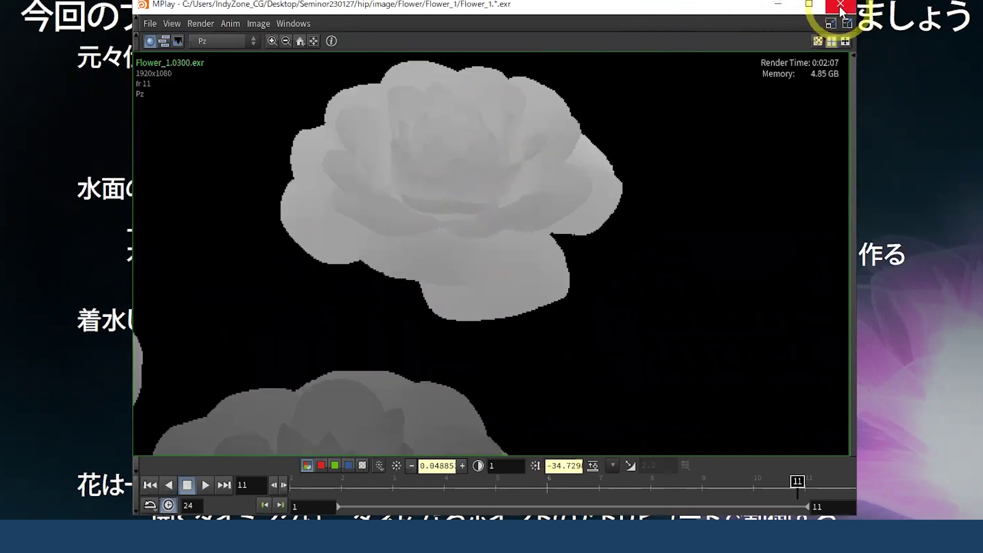